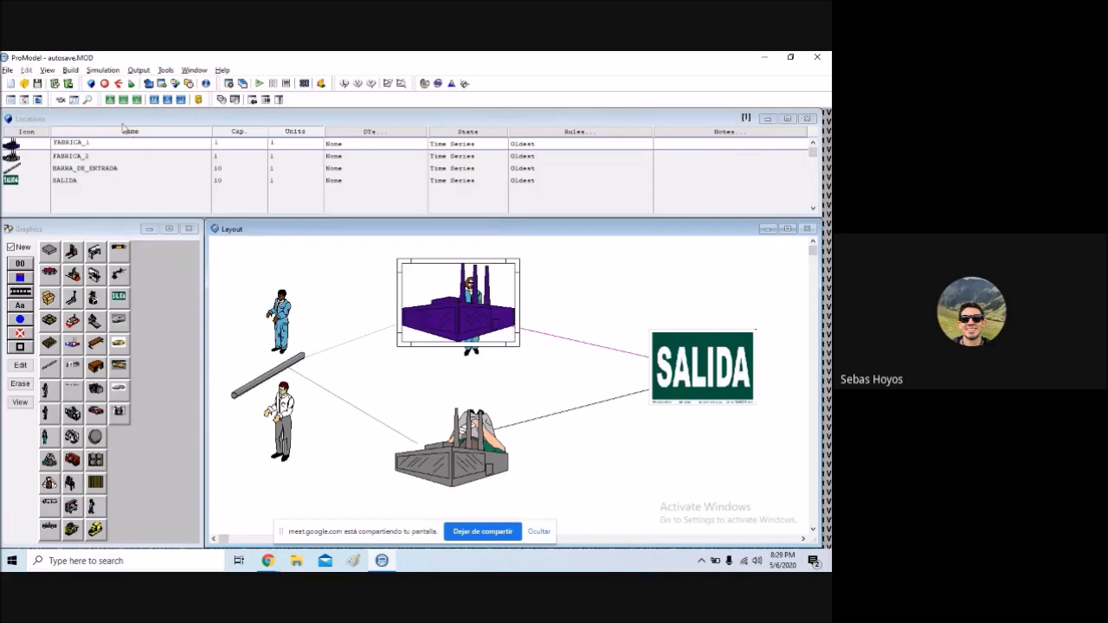
click(108, 235)
click(231, 235)
click(72, 130)
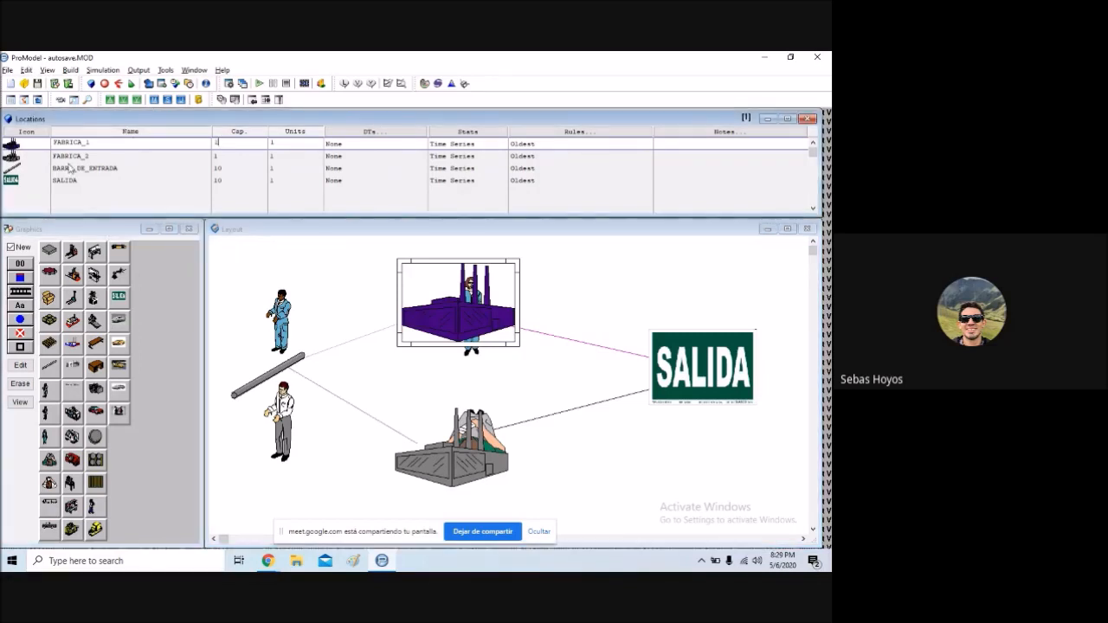
click(254, 231)
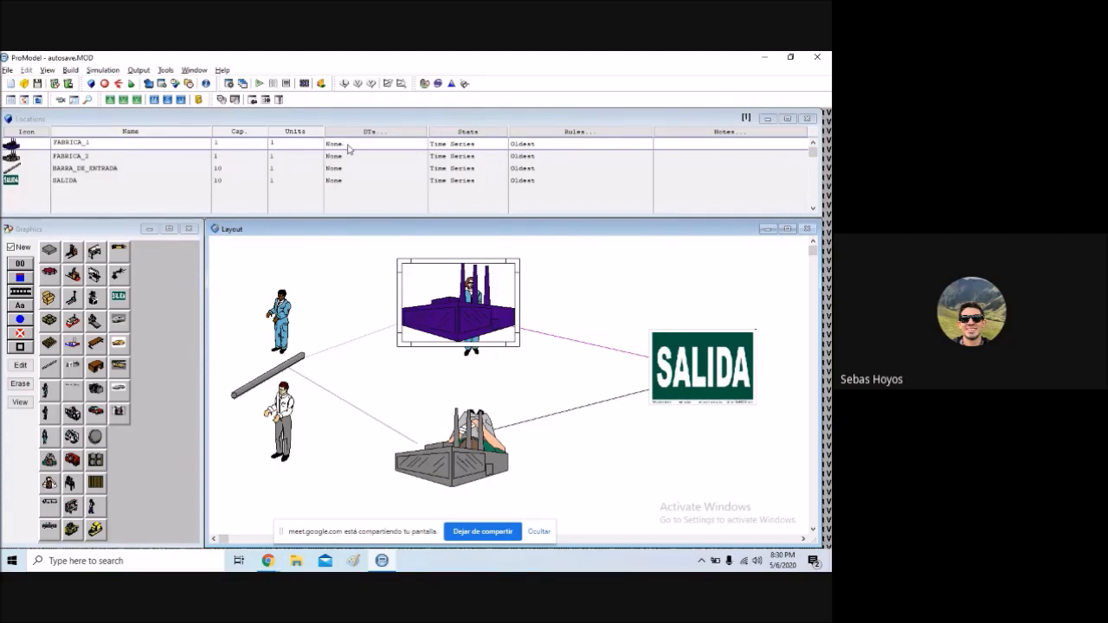
mouse_move(268, 561)
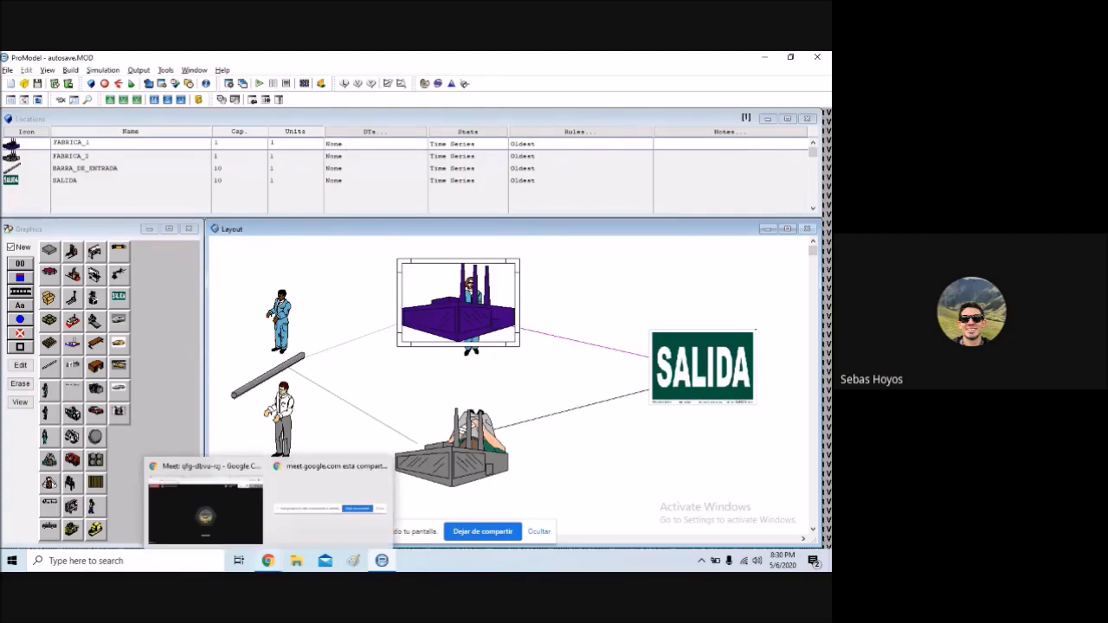
mouse_move(258, 522)
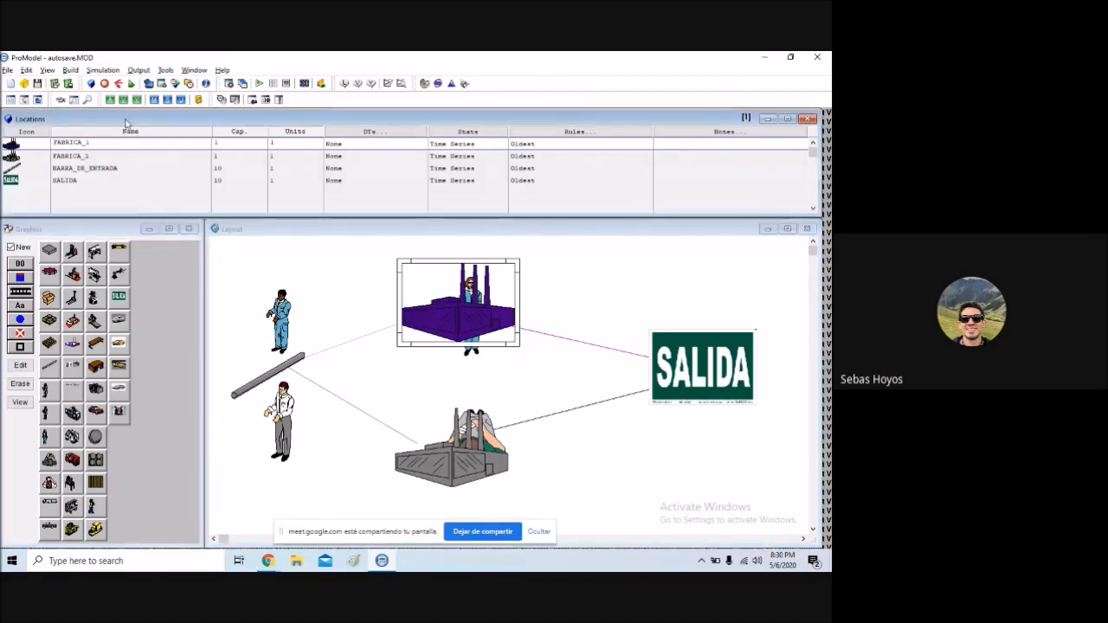
click(148, 232)
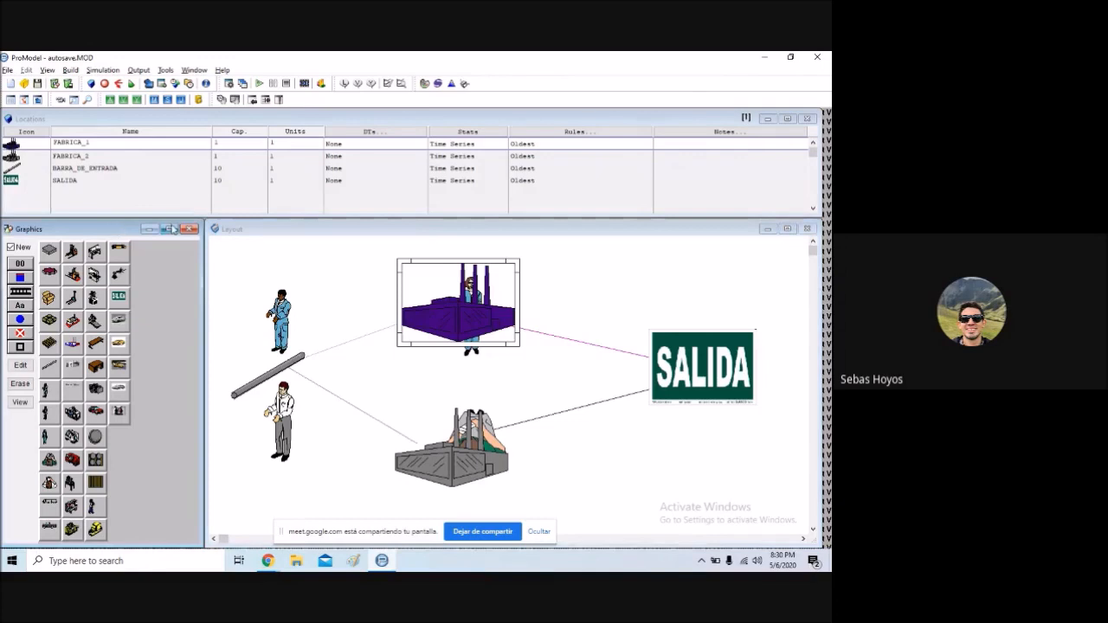
click(248, 230)
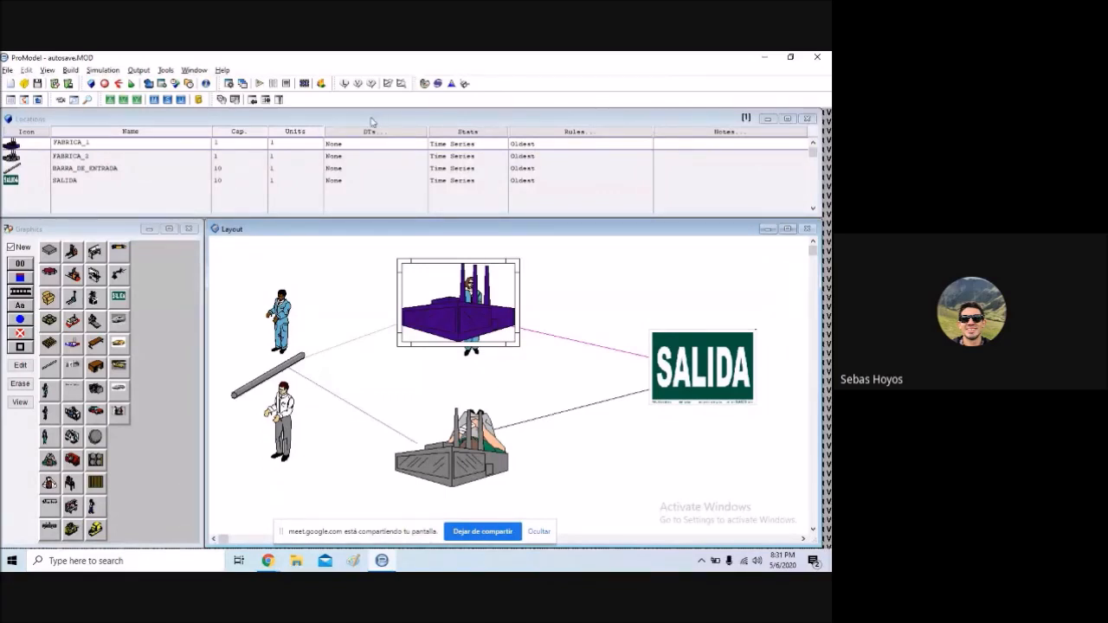
click(276, 121)
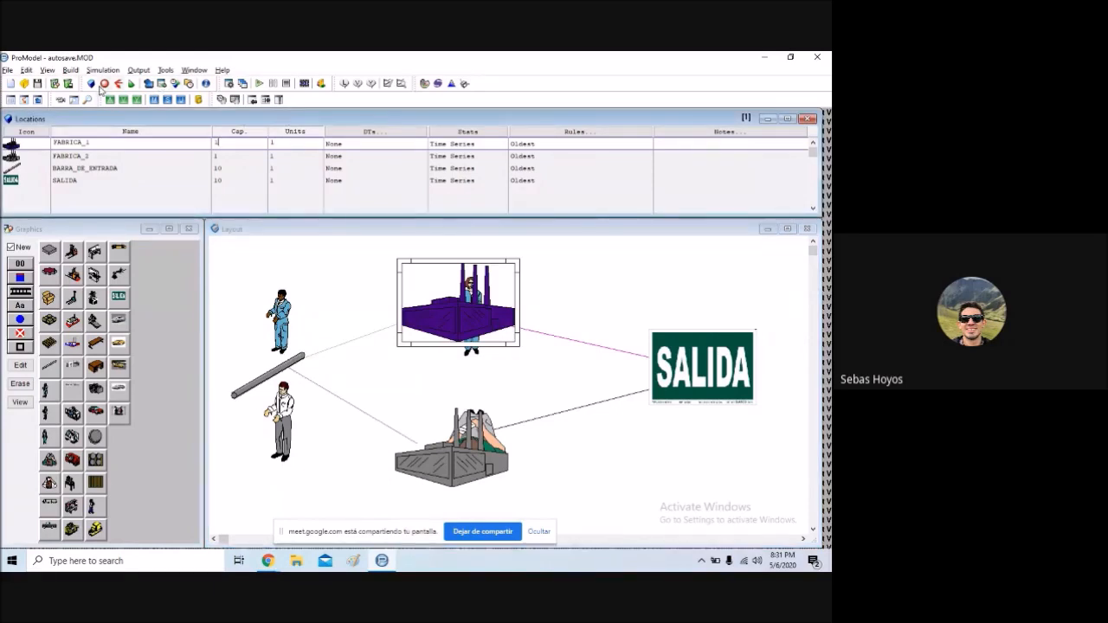
- View the Entities and Resources tables of the model, and reopen the Locations table
click(72, 71)
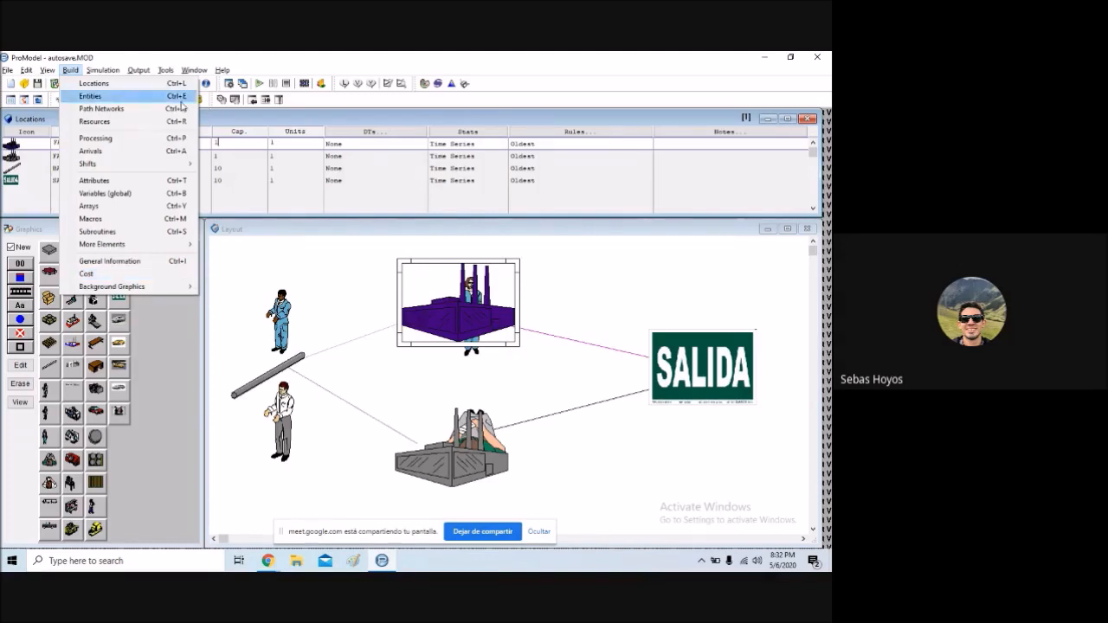
click(146, 84)
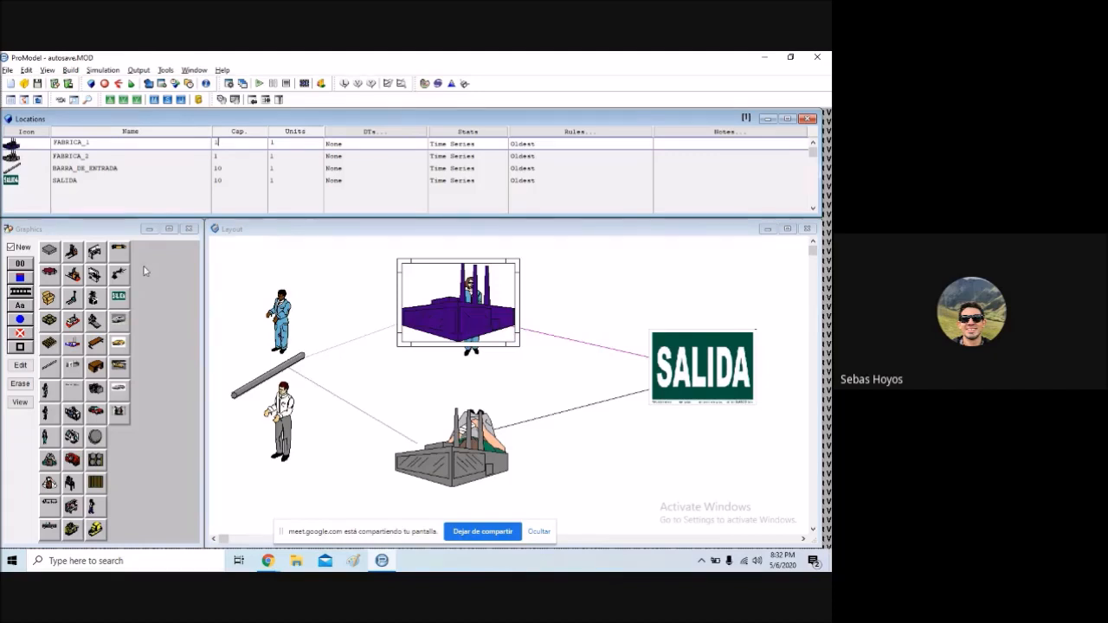
click(104, 83)
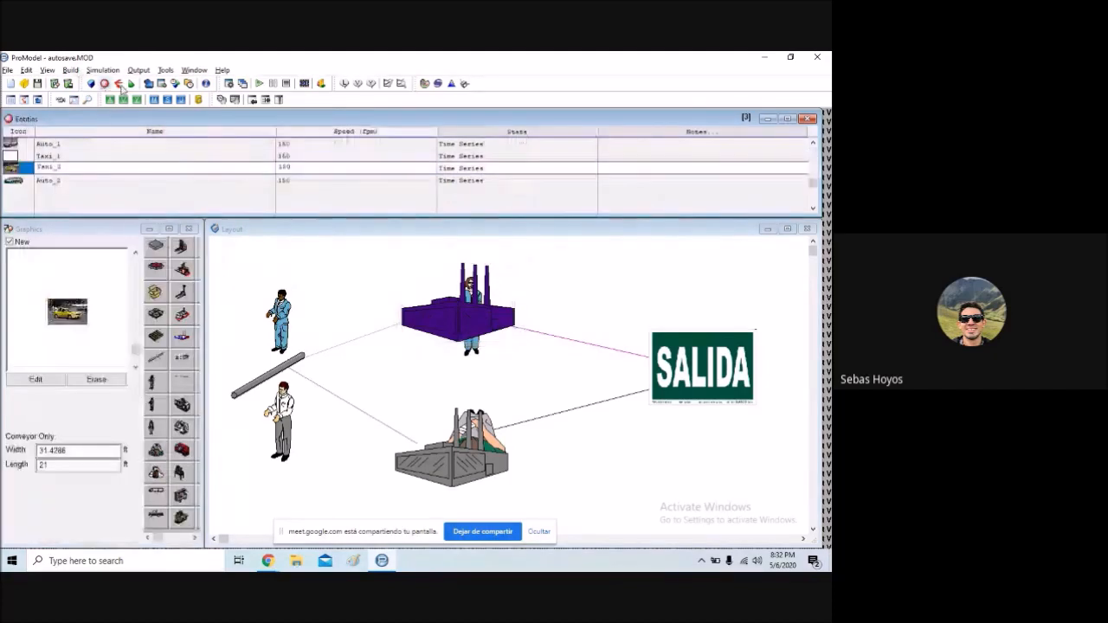
click(120, 84)
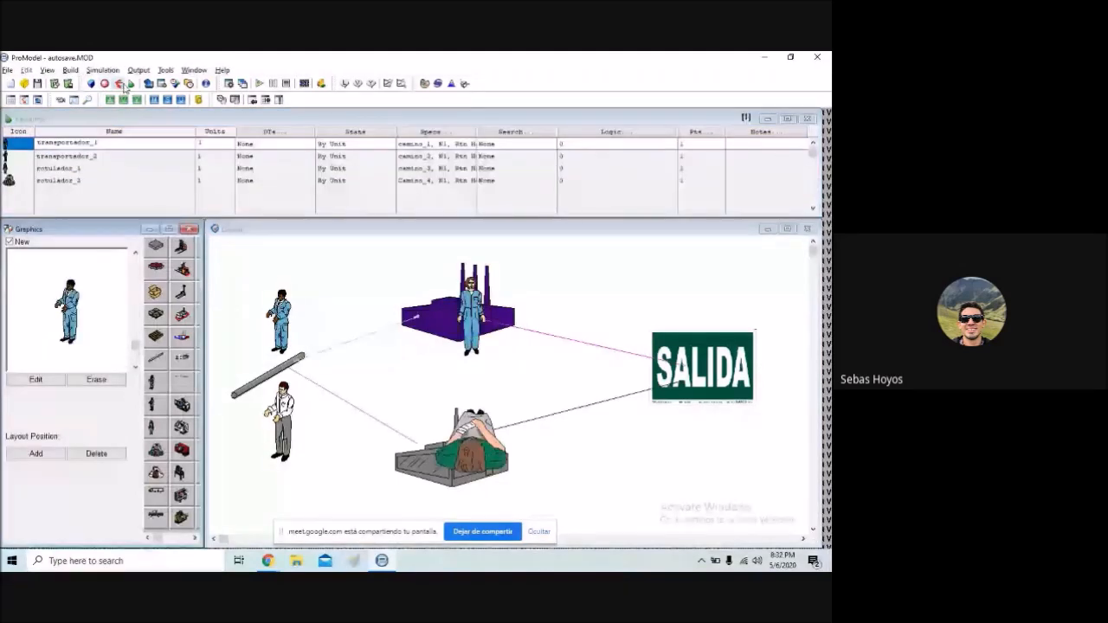
click(91, 83)
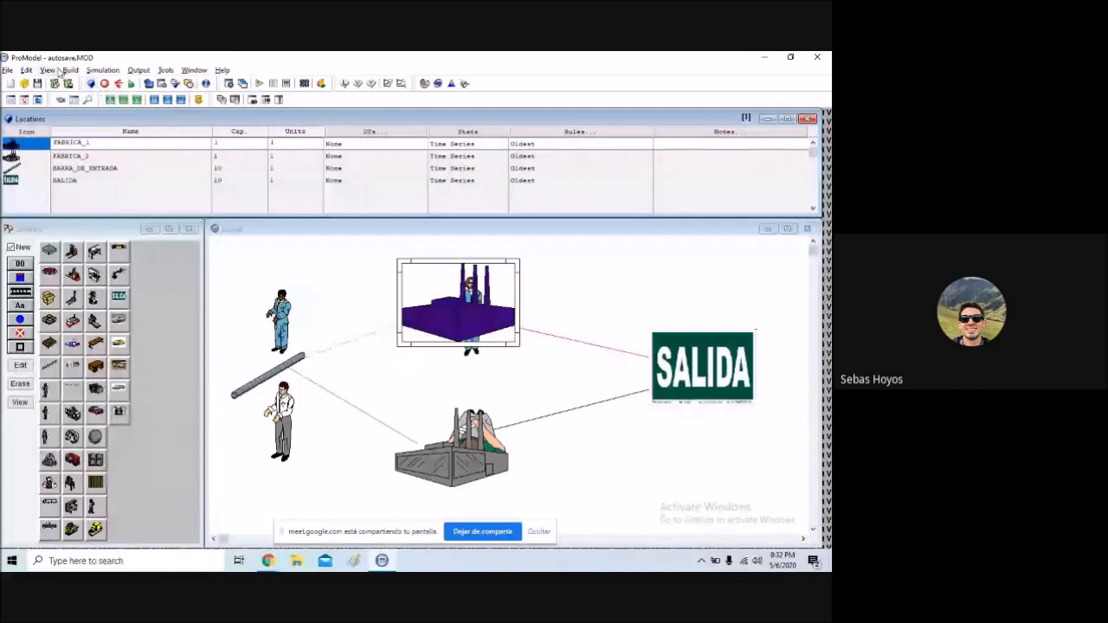
click(71, 70)
click(88, 84)
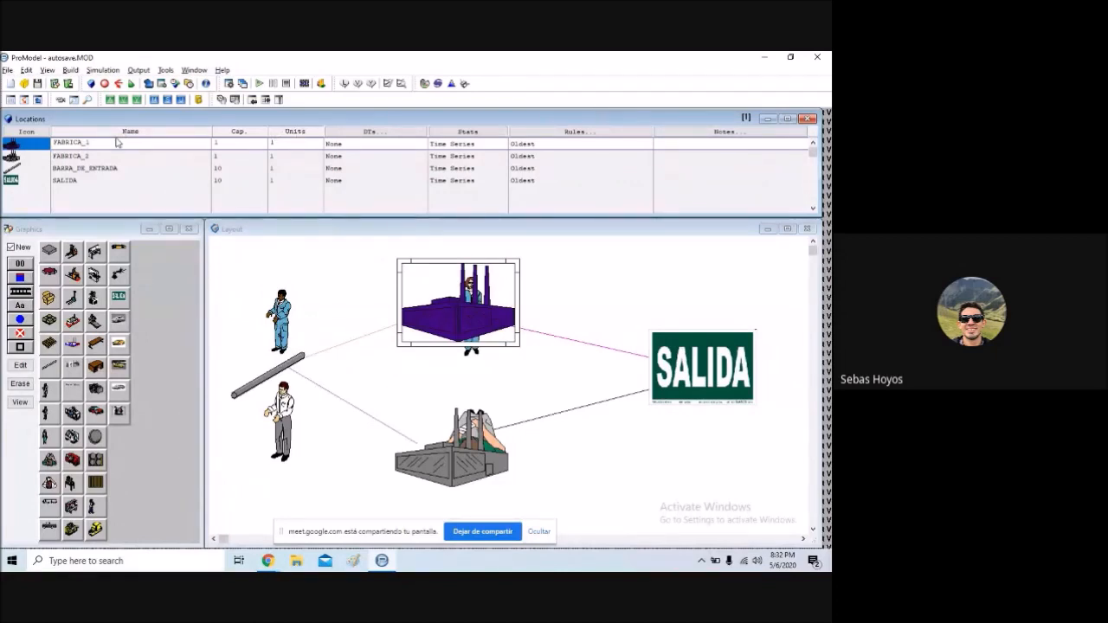
- Select FABRICA_1, FABRICA_2, BARRA_DE_ENTRADA and SALIDA in turn in the Locations table to identify their graphics in the layout
click(94, 230)
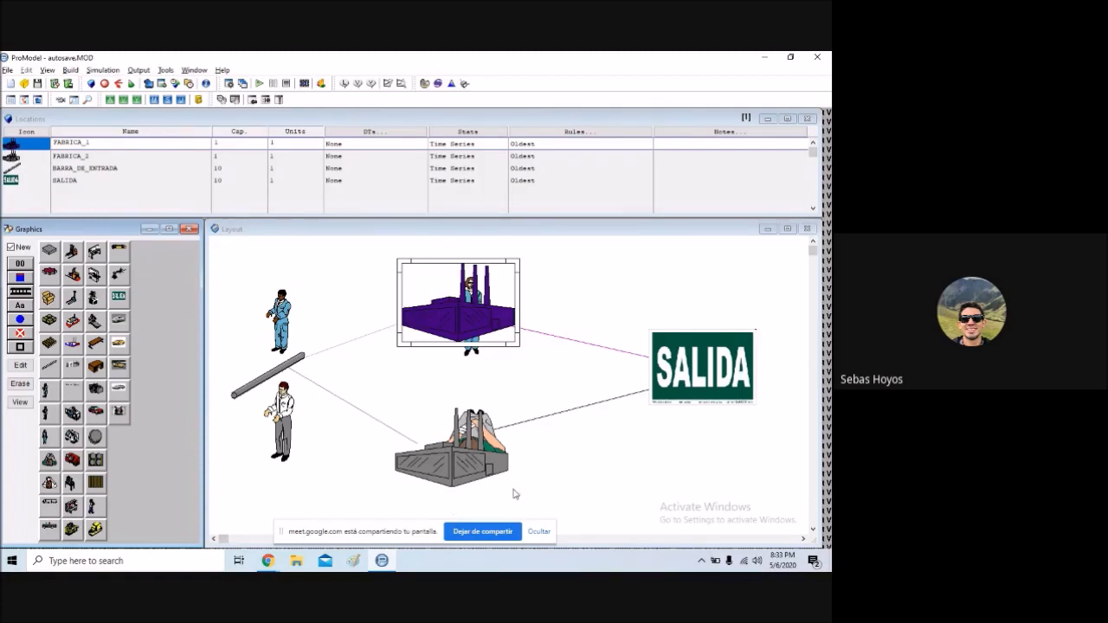
click(104, 124)
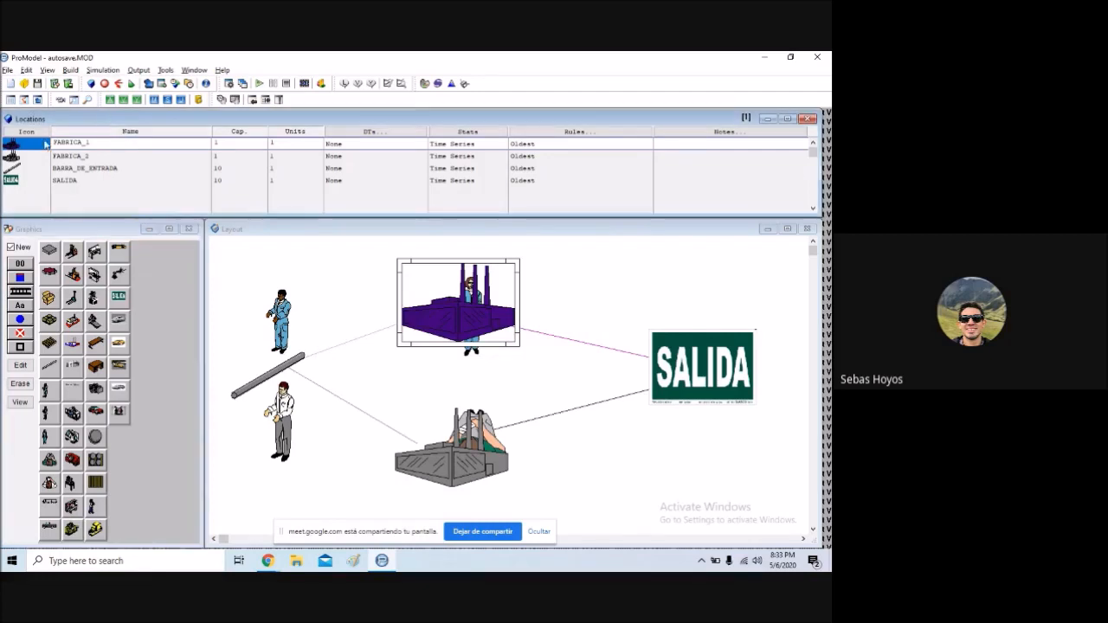
click(14, 179)
click(24, 156)
click(33, 146)
click(35, 156)
click(26, 169)
click(26, 180)
click(33, 145)
click(36, 158)
click(36, 146)
drag(813, 153, 813, 187)
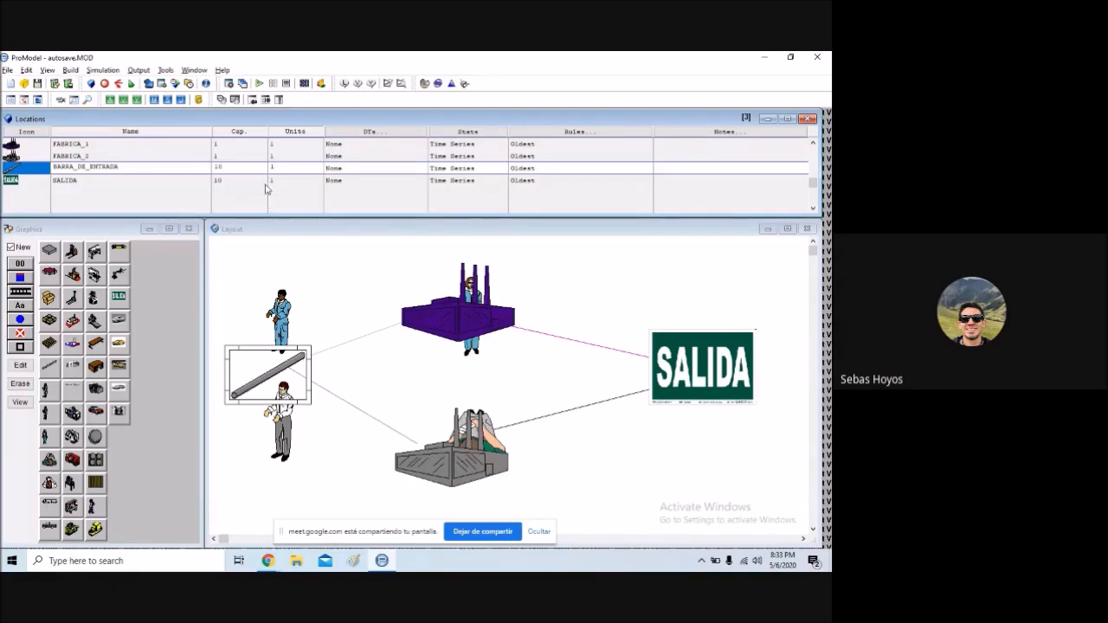
click(35, 147)
click(34, 159)
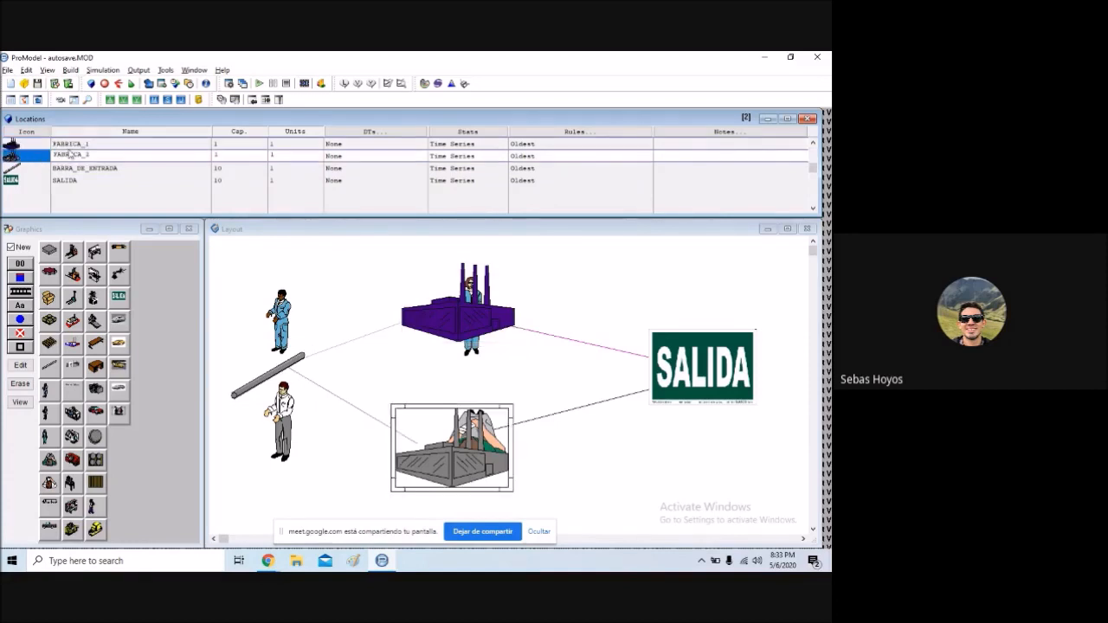
- Set the FABRICA_1 graphic's horizontal dimension to 10 feet and enlarge it in the layout to about 22.4 by 15.7 feet
right_click(24, 147)
click(24, 146)
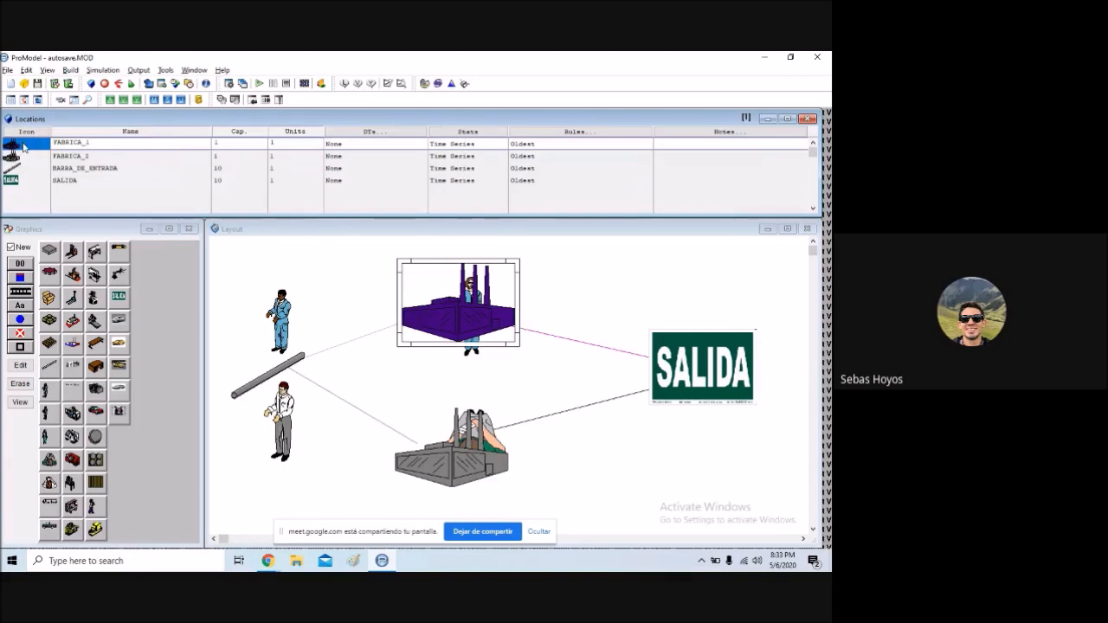
right_click(30, 149)
click(67, 152)
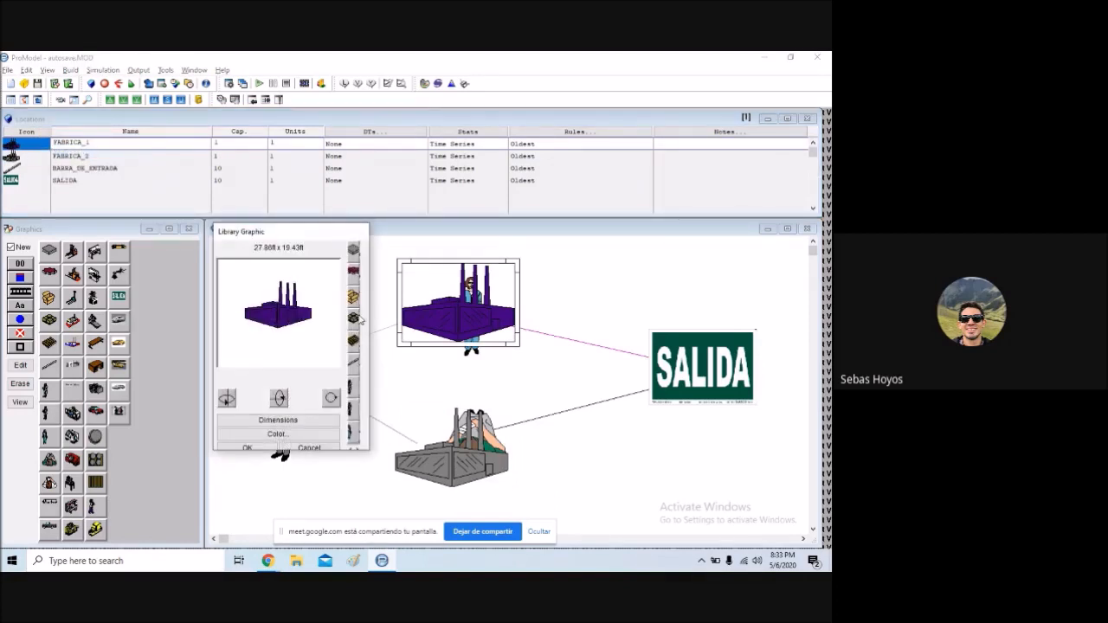
click(306, 422)
drag(433, 397, 379, 397)
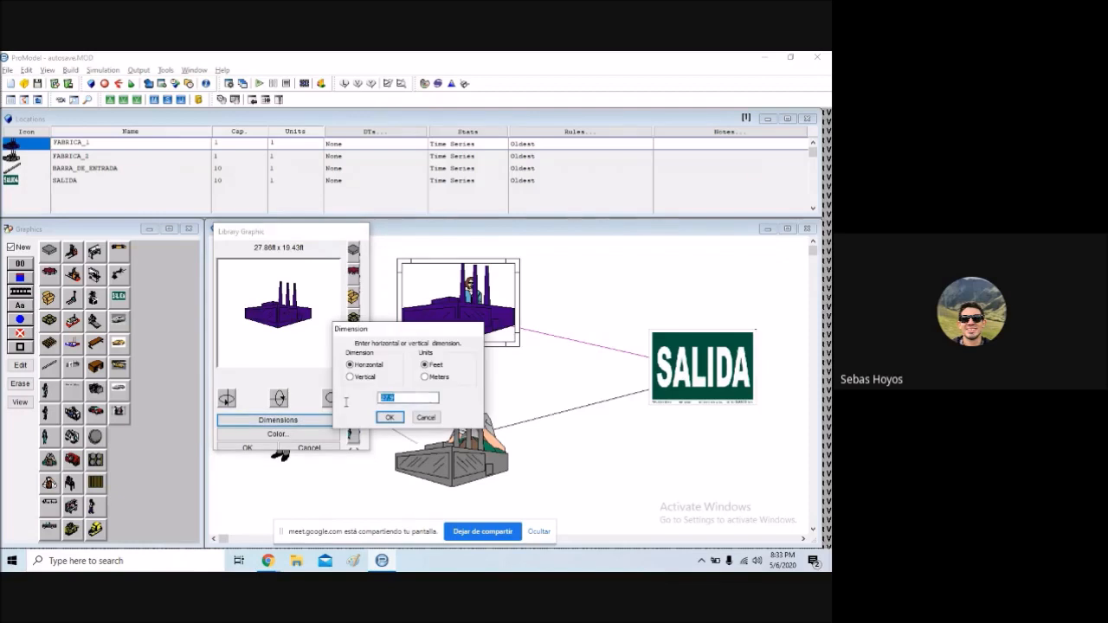
text(2)
key(Return)
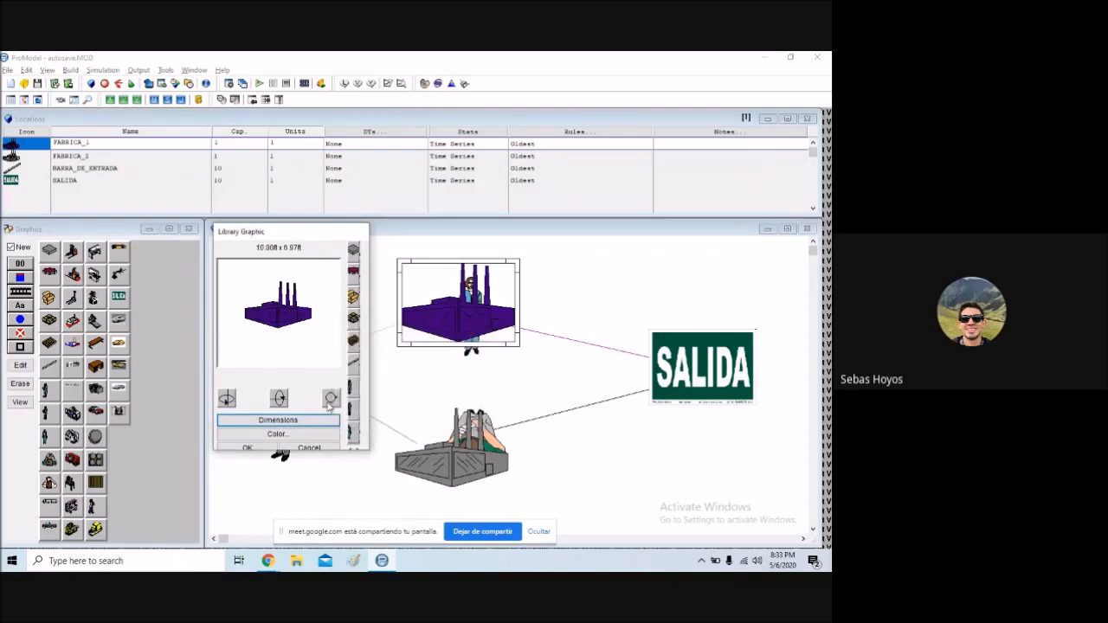
click(274, 448)
drag(446, 295, 498, 332)
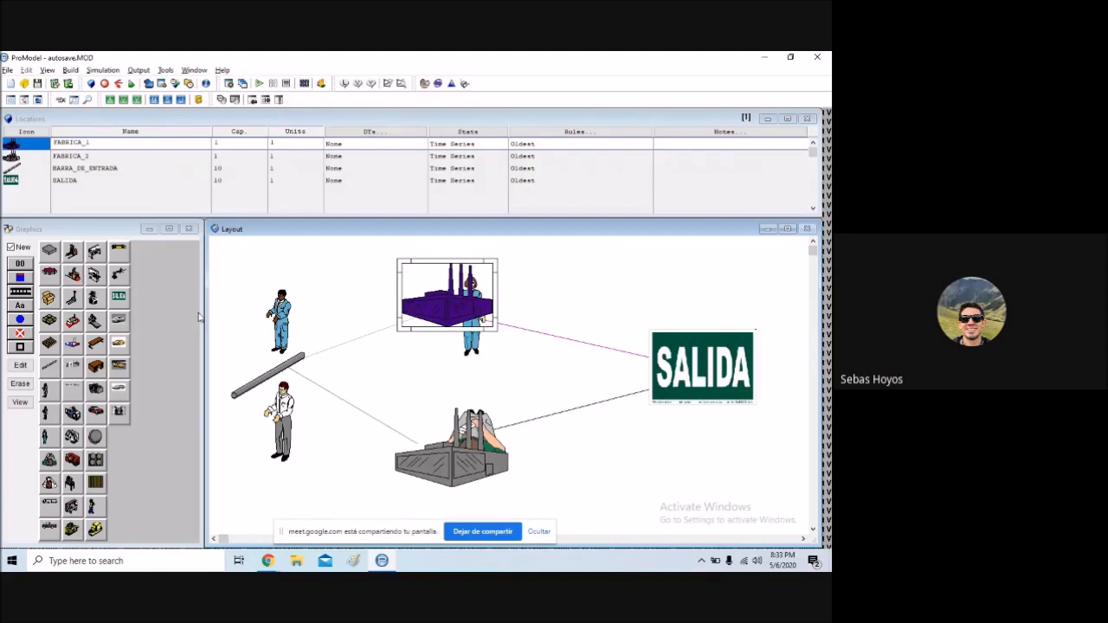
- Try the two flip options on the FABRICA_1 graphic, applying each twice to restore its orientation
right_click(468, 277)
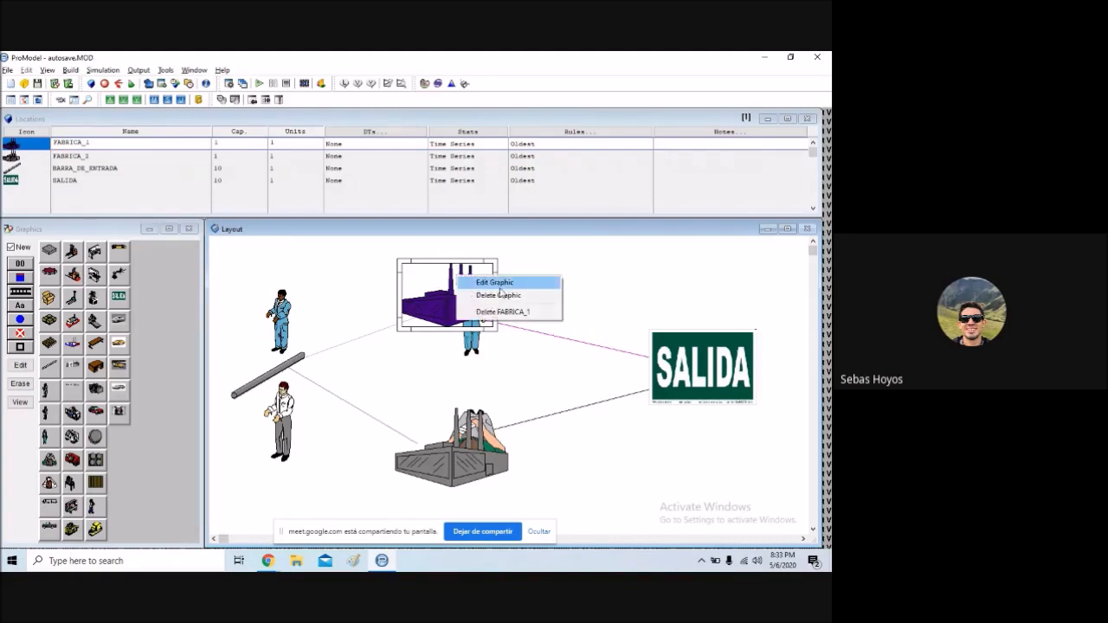
click(486, 283)
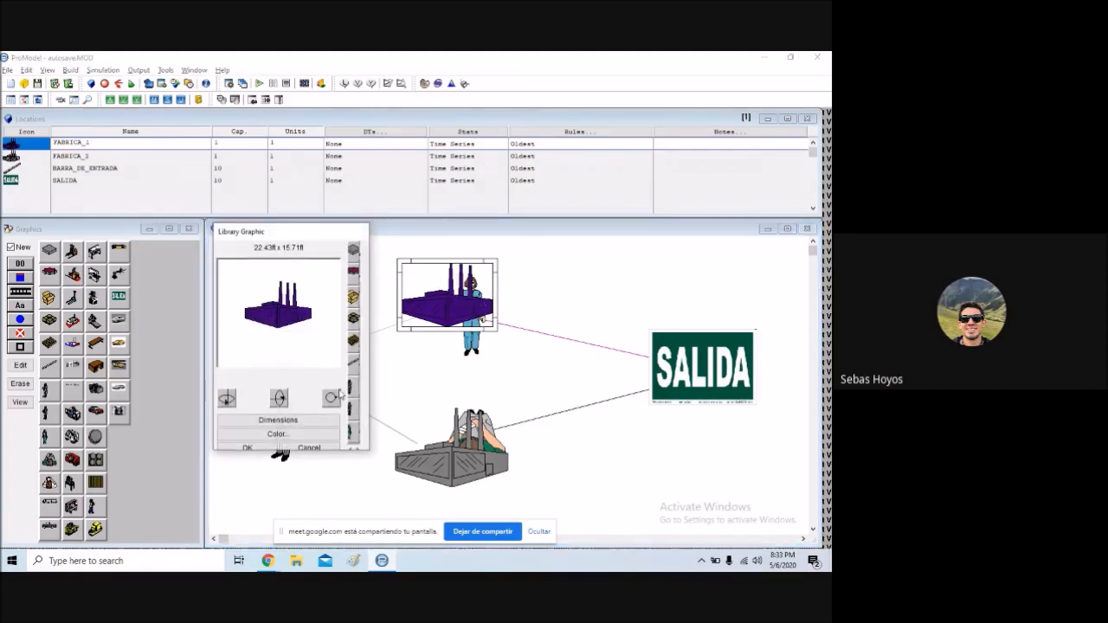
click(278, 398)
click(279, 398)
click(229, 398)
click(229, 398)
click(247, 448)
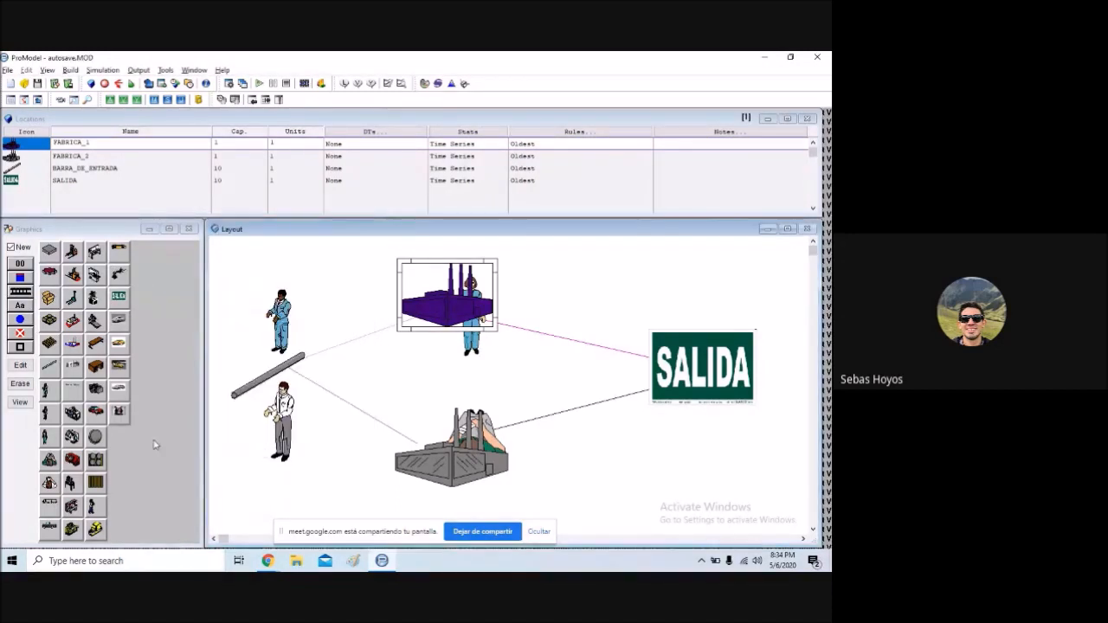
- Add a new location with the cat picture to the layout and position it below the SALIDA sign, beside FABRICA_2
click(279, 265)
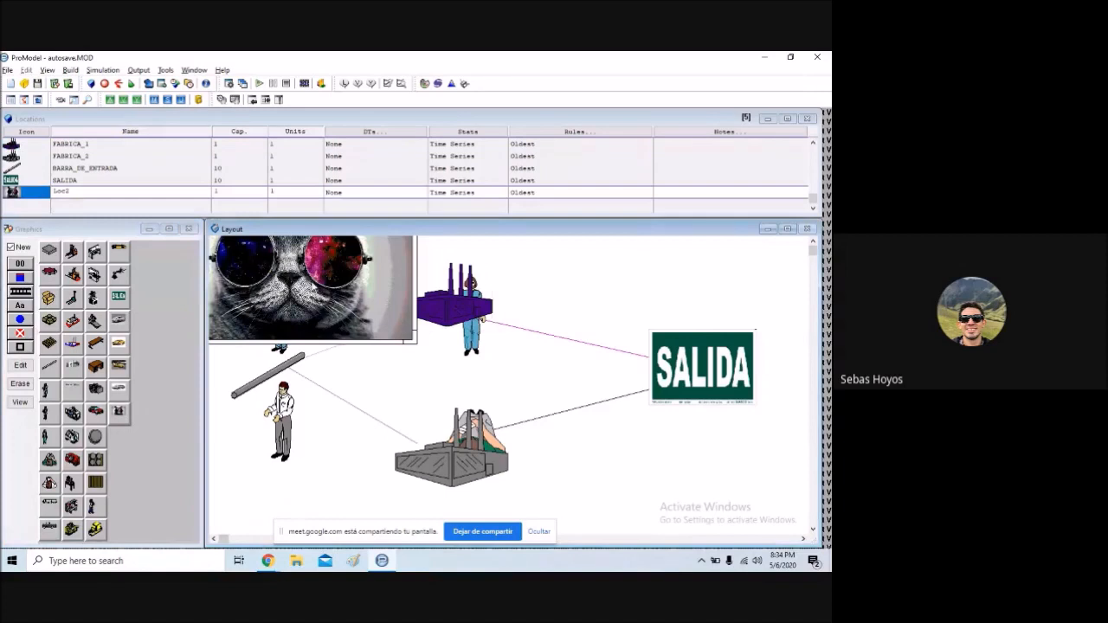
drag(406, 346, 589, 450)
drag(524, 399, 632, 460)
- Try a dark purple color (Red 64, Green 0, Blue 64) on the cat location's graphic and discard it
right_click(629, 457)
click(651, 465)
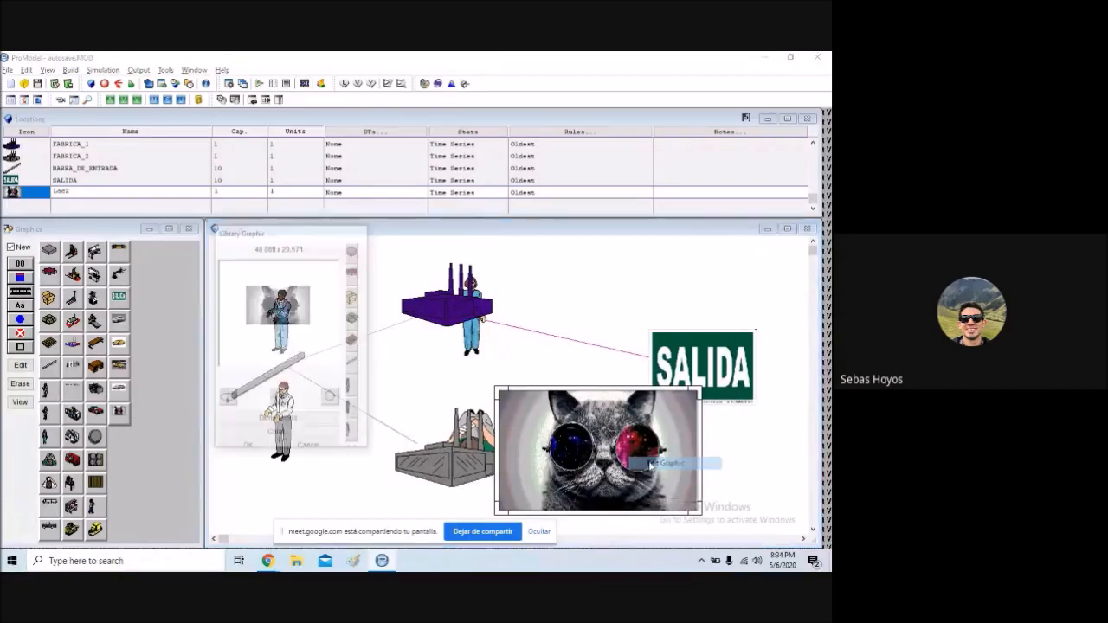
click(277, 434)
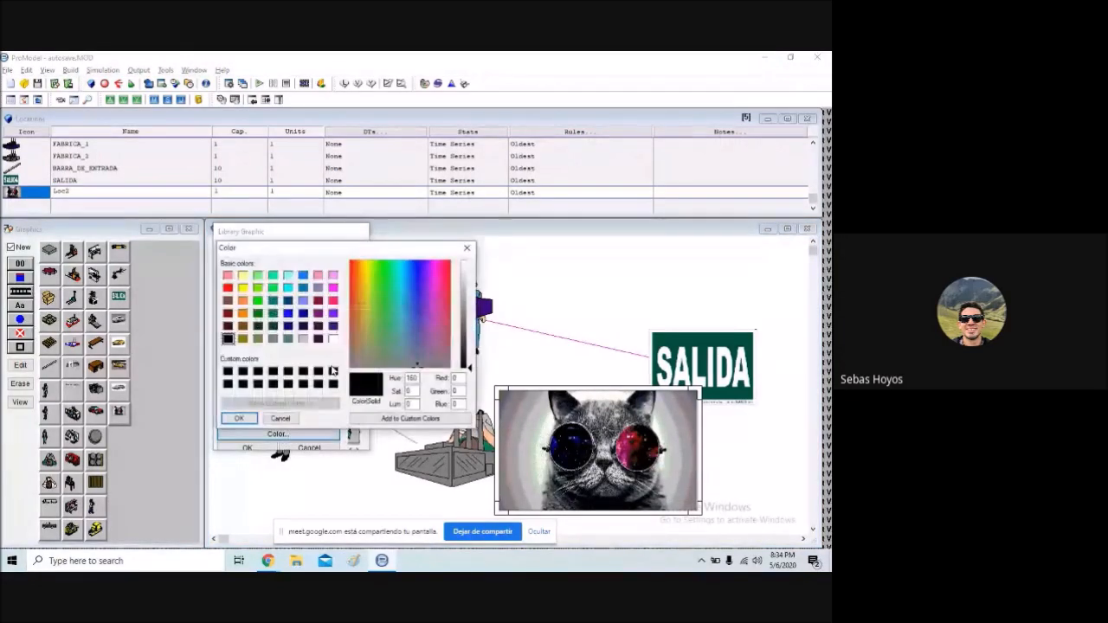
click(318, 338)
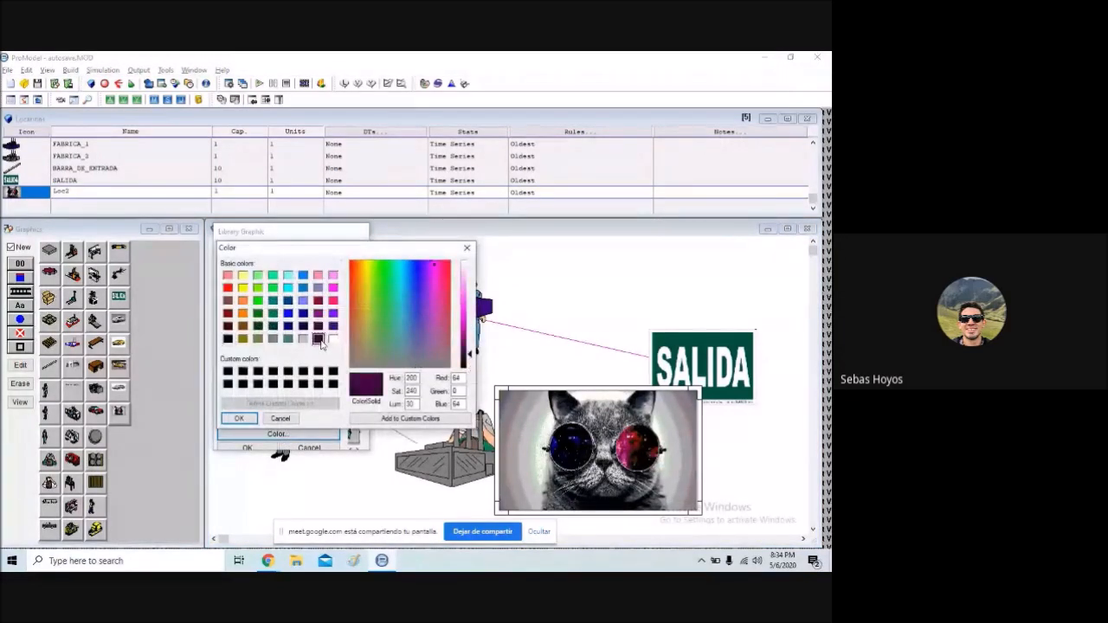
click(247, 420)
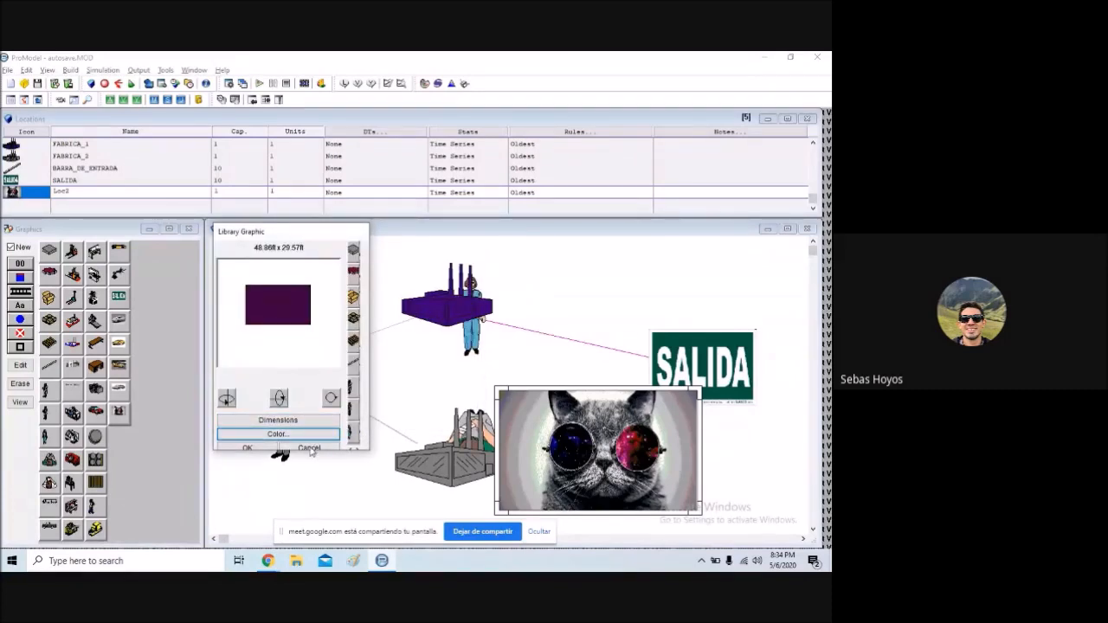
click(309, 448)
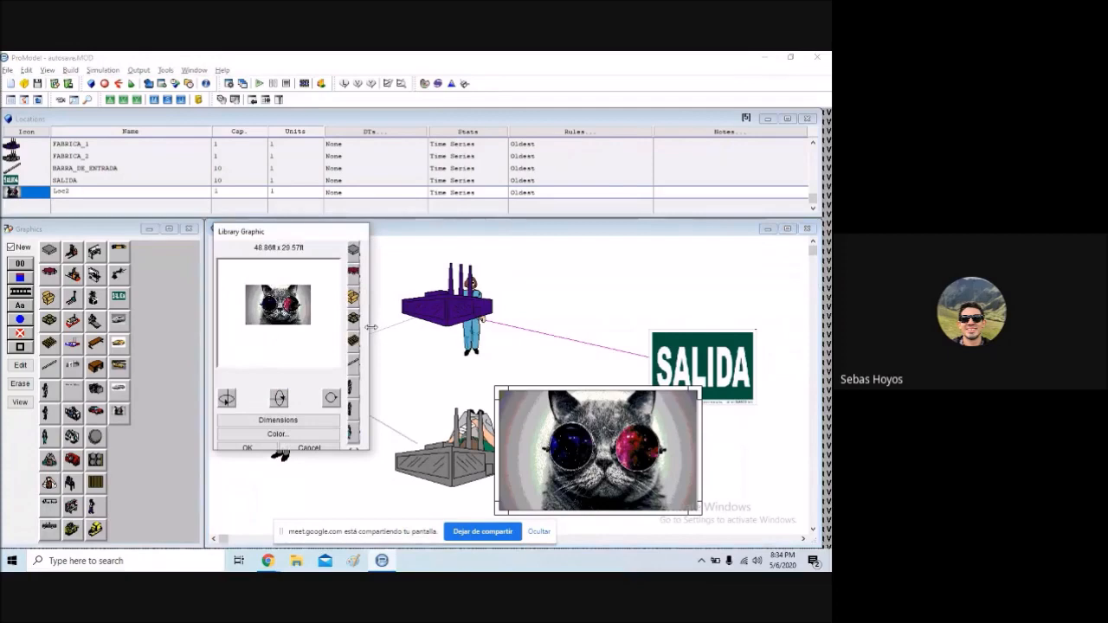
click(246, 448)
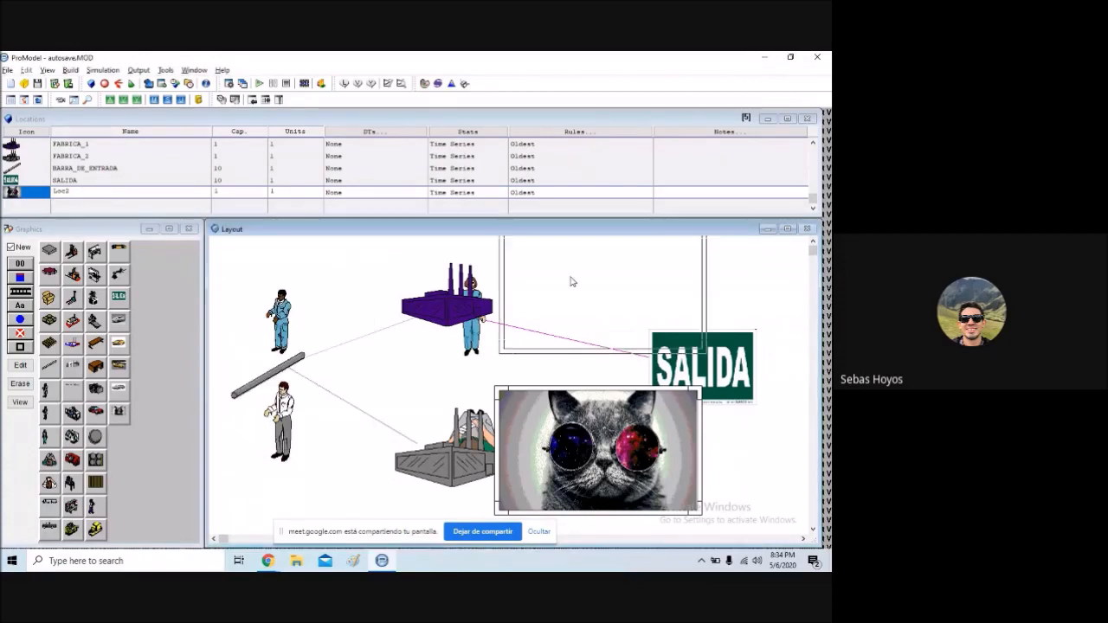
- Shrink the cat location's graphic and place it between FABRICA_1 and the SALIDA sign
drag(572, 282, 573, 284)
drag(702, 350, 641, 312)
drag(615, 286, 625, 326)
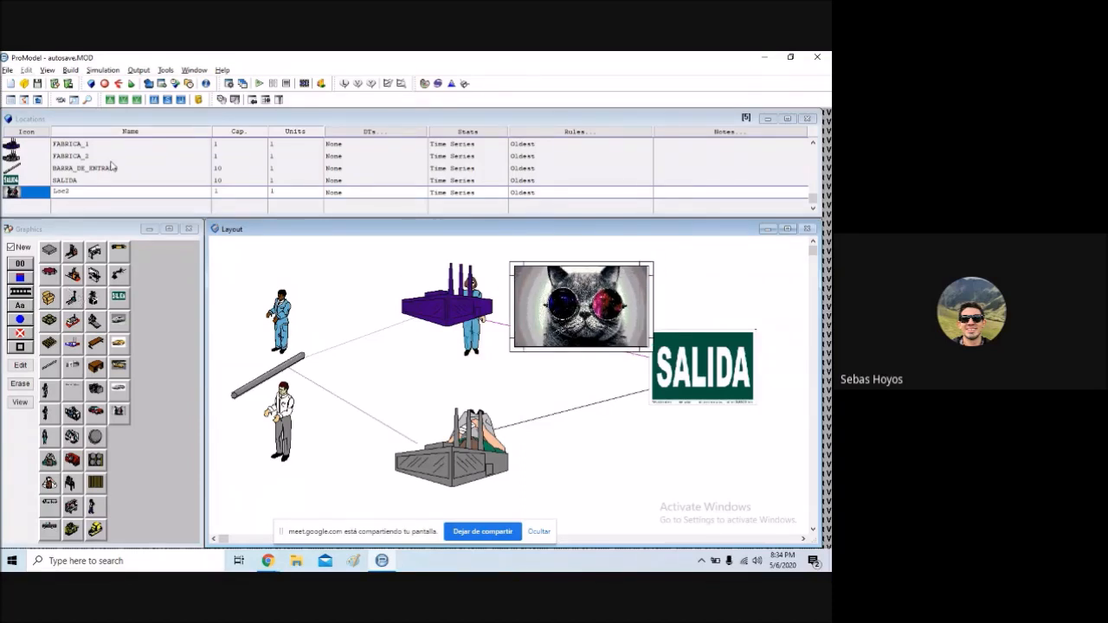
- Open the Units value of FABRICA_1 in the Locations table for editing
click(88, 139)
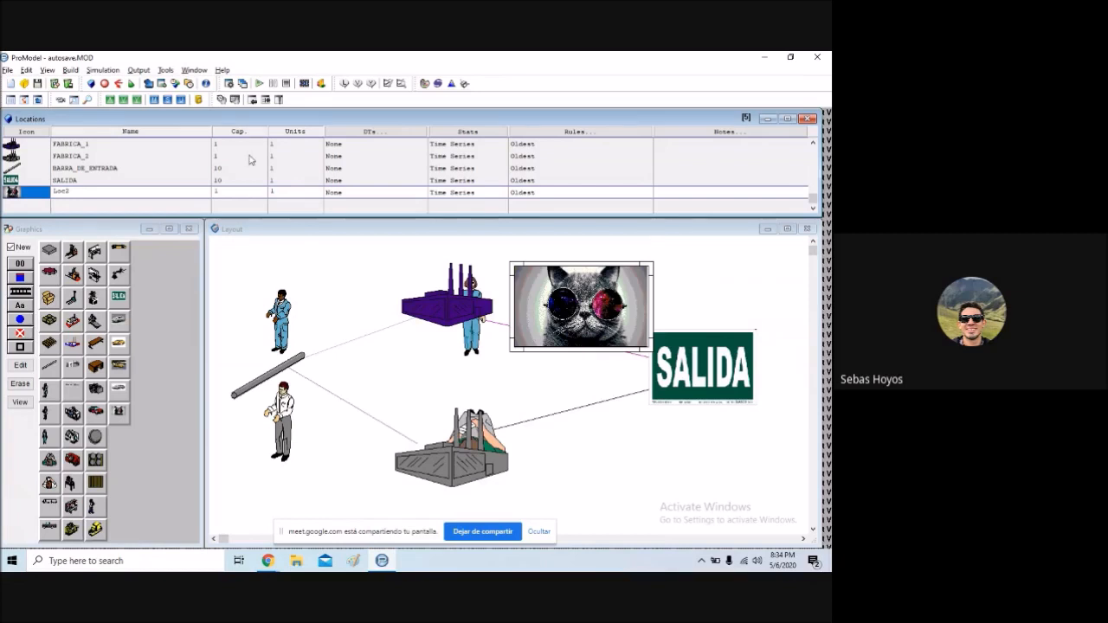
click(298, 153)
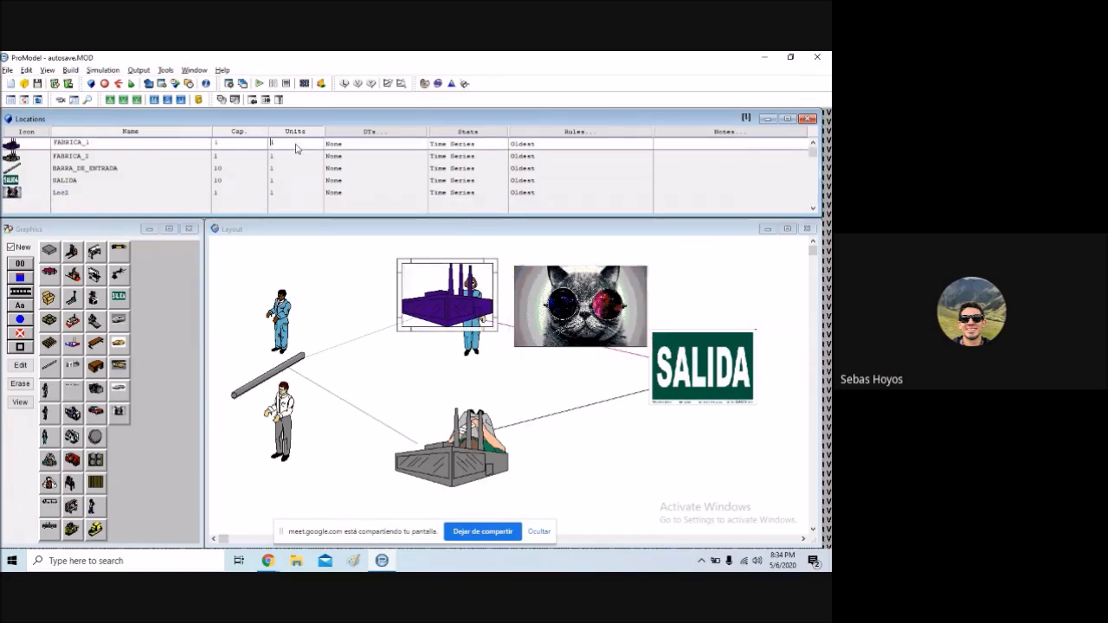
- Delete the cat picture graphic of the Loc2 location from the layout, keeping the location itself
click(298, 168)
click(300, 181)
click(299, 191)
right_click(538, 292)
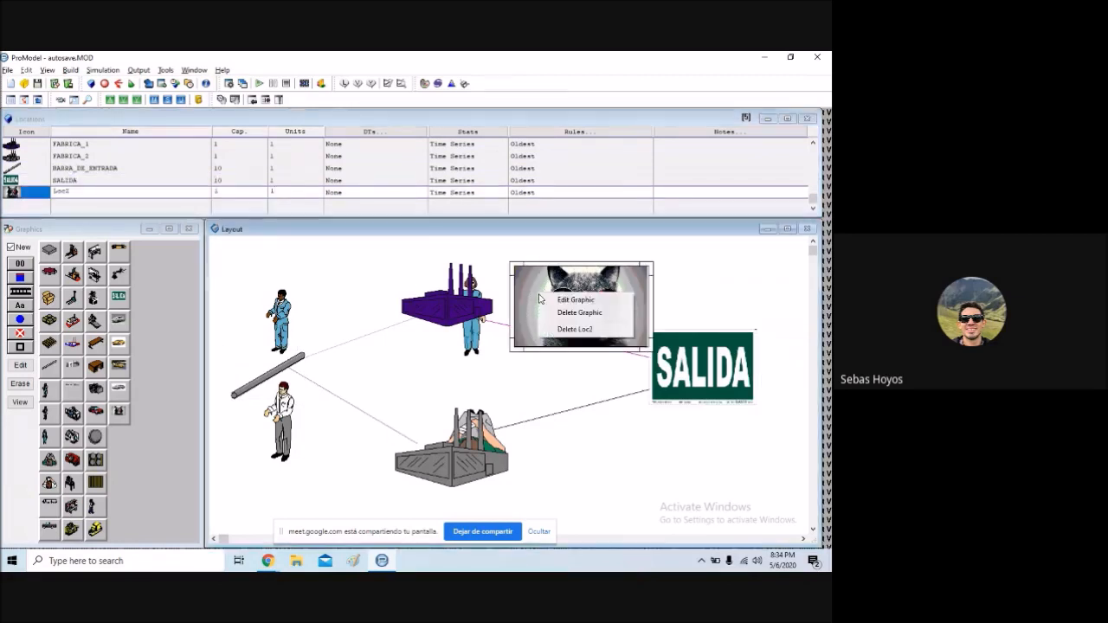
click(588, 313)
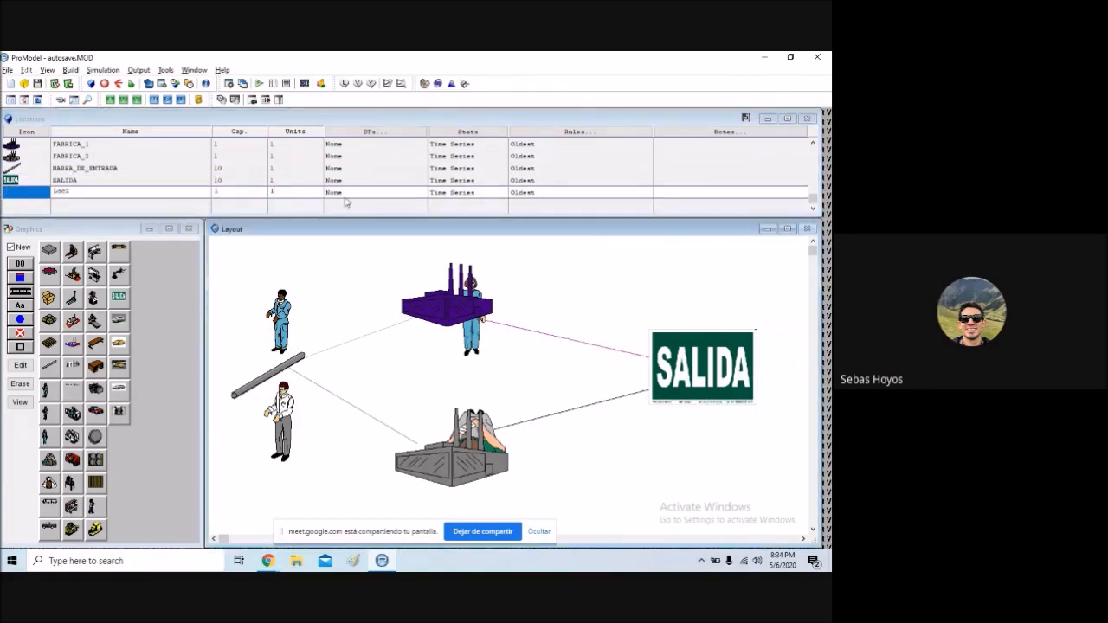
- Try 2 units for FABRICA_1 in the Locations table and set the value back to 1
click(285, 168)
click(287, 156)
click(290, 144)
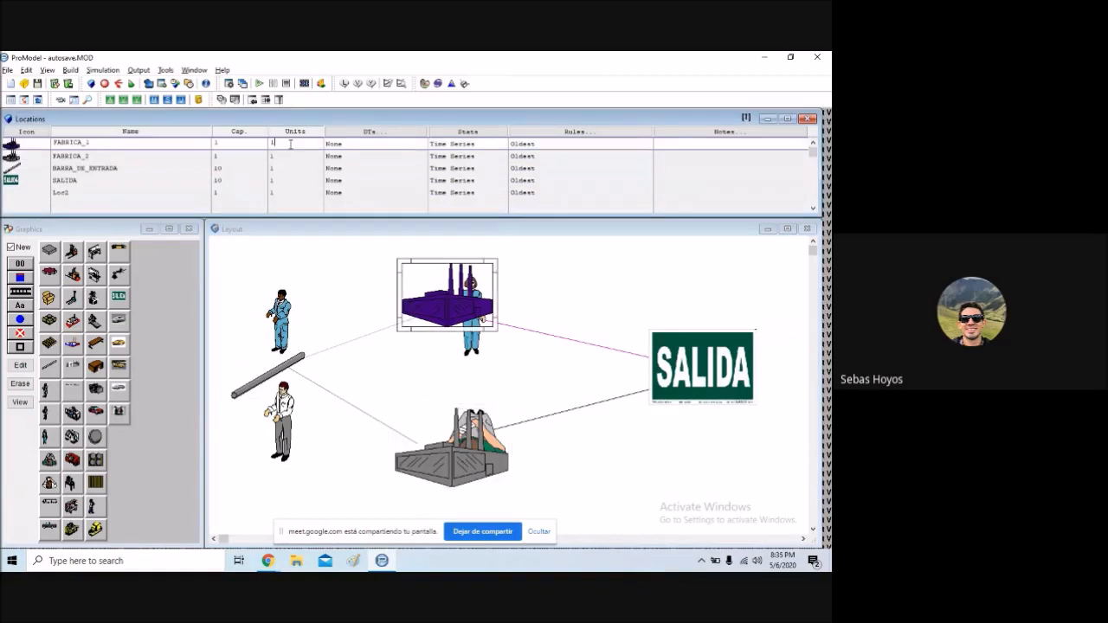
text(2)
key(Return)
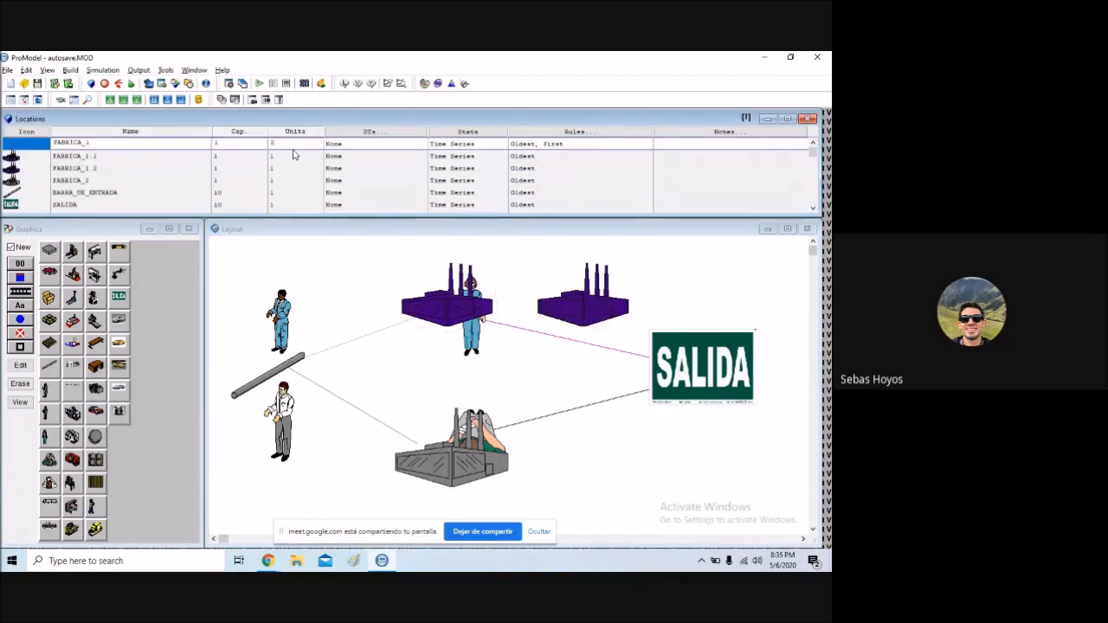
text(1)
key(Return)
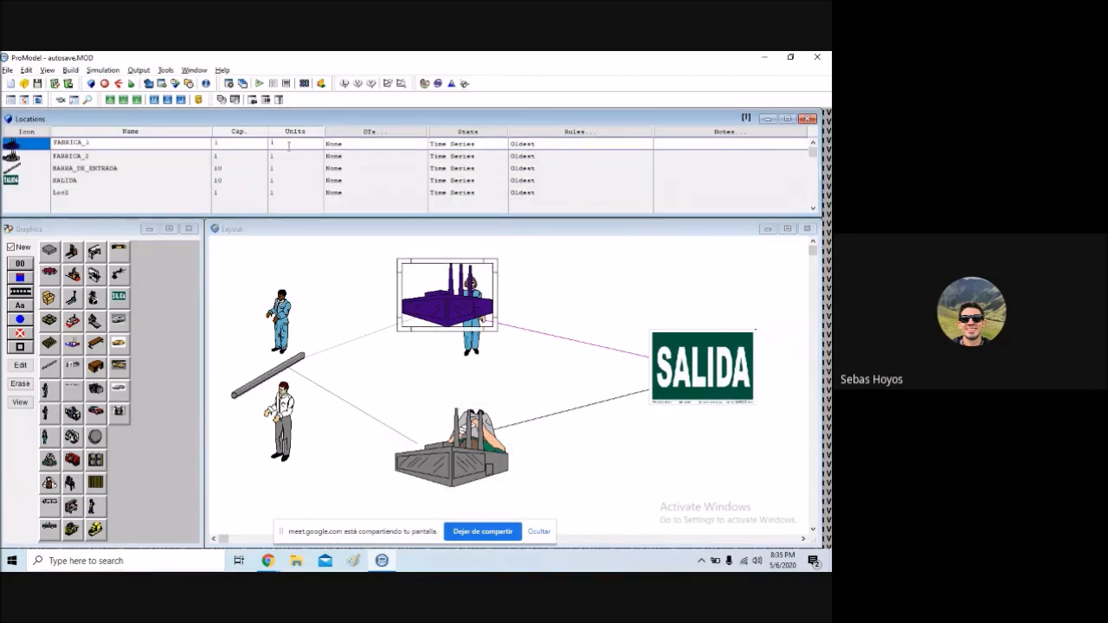
- Add a clock downtime to FABRICA_1 with the logic "wait 100 min" and a frequency of 100
click(392, 138)
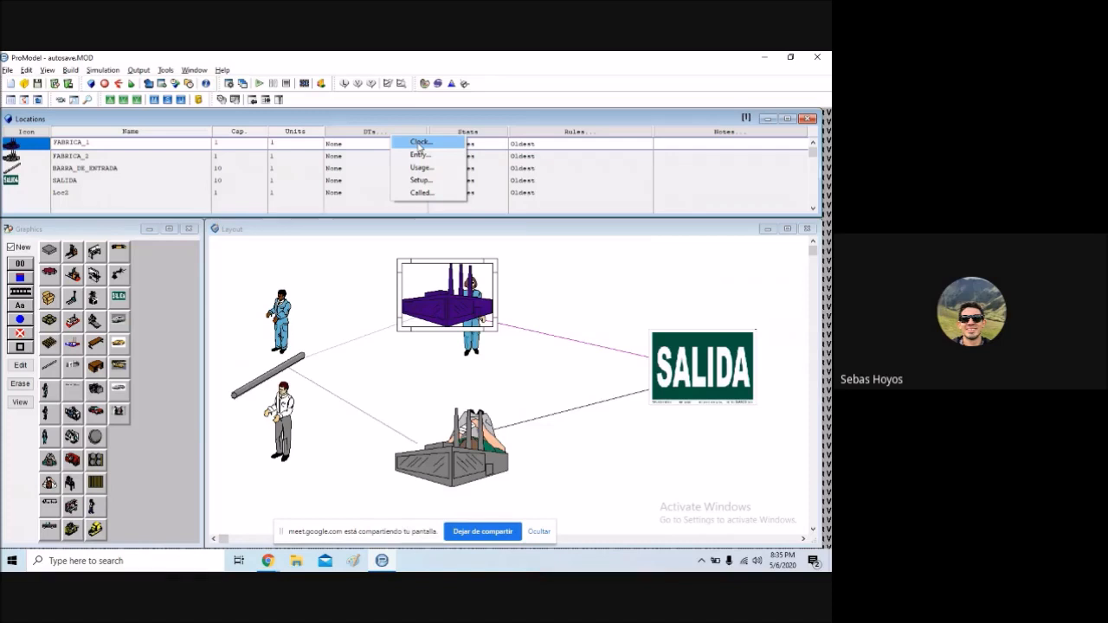
click(419, 144)
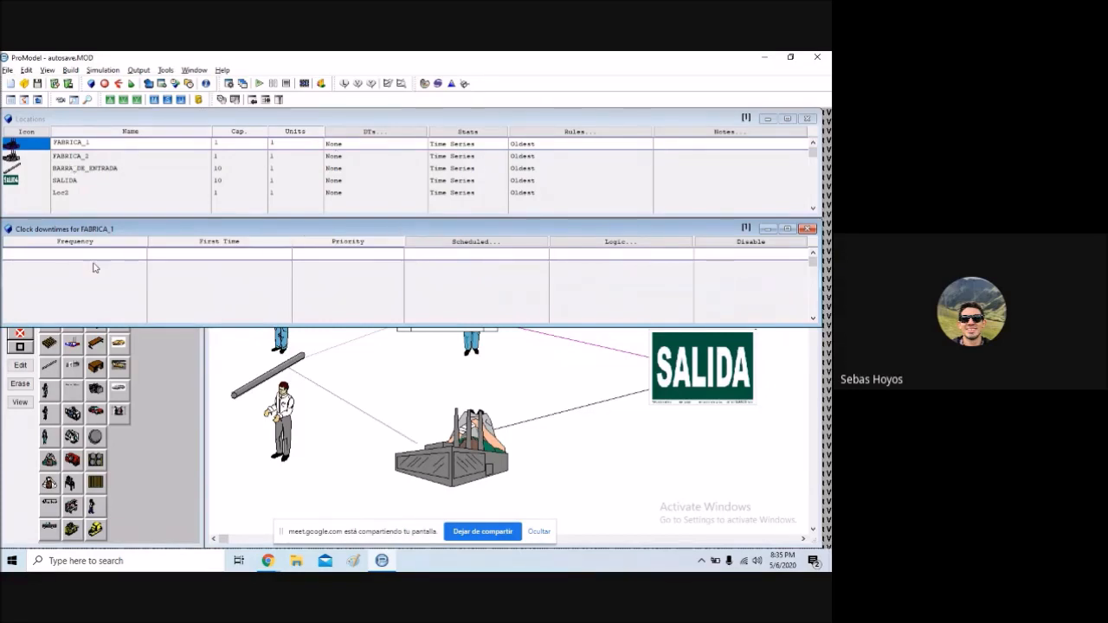
click(124, 253)
click(637, 255)
text(wait 100 min)
click(94, 252)
text(100)
- Review the Scheduled and Disable options of FABRICA_1's clock downtime and close its table
click(466, 255)
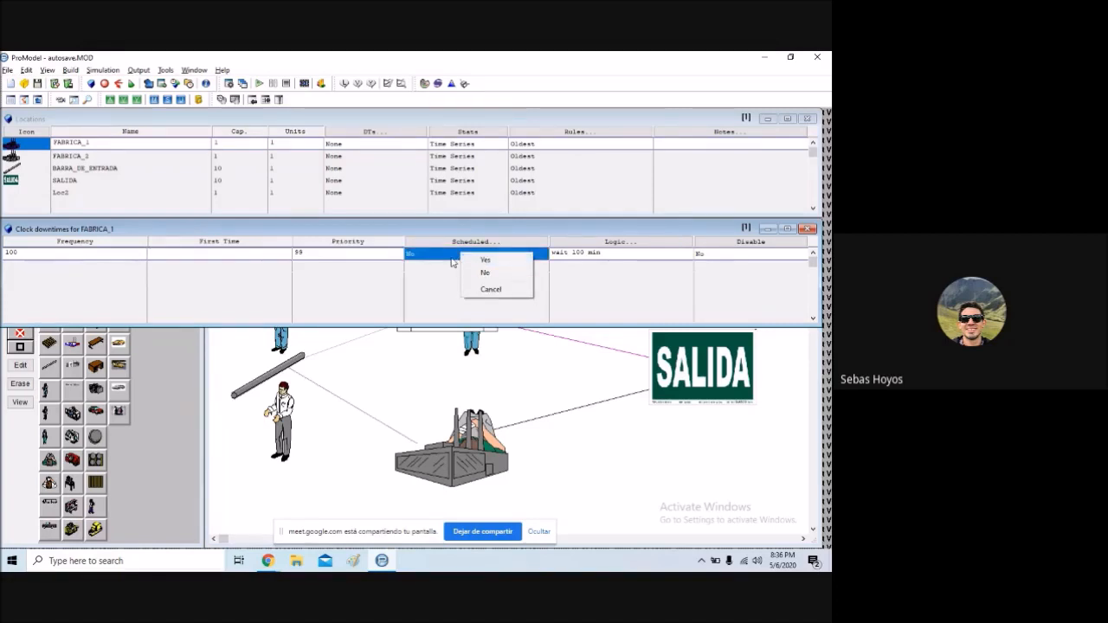
key(Escape)
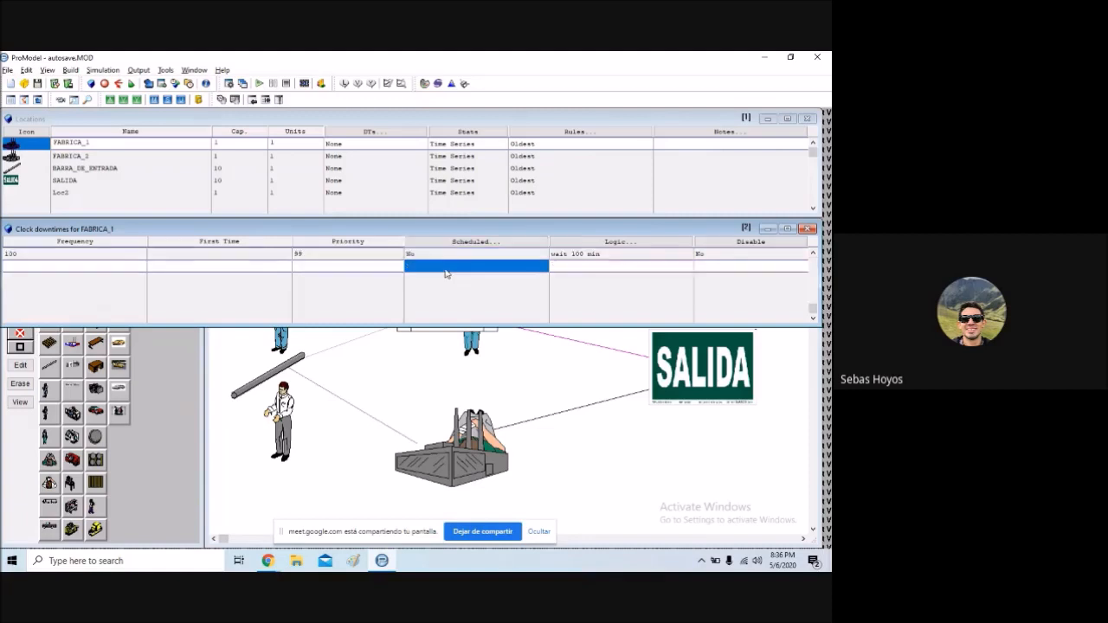
click(731, 259)
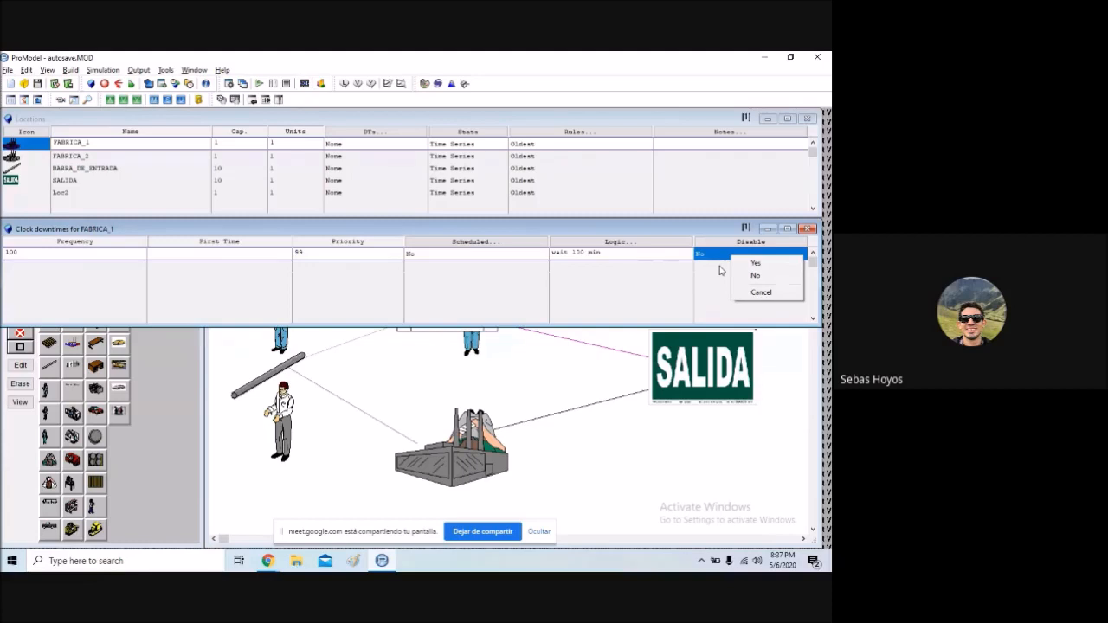
click(664, 233)
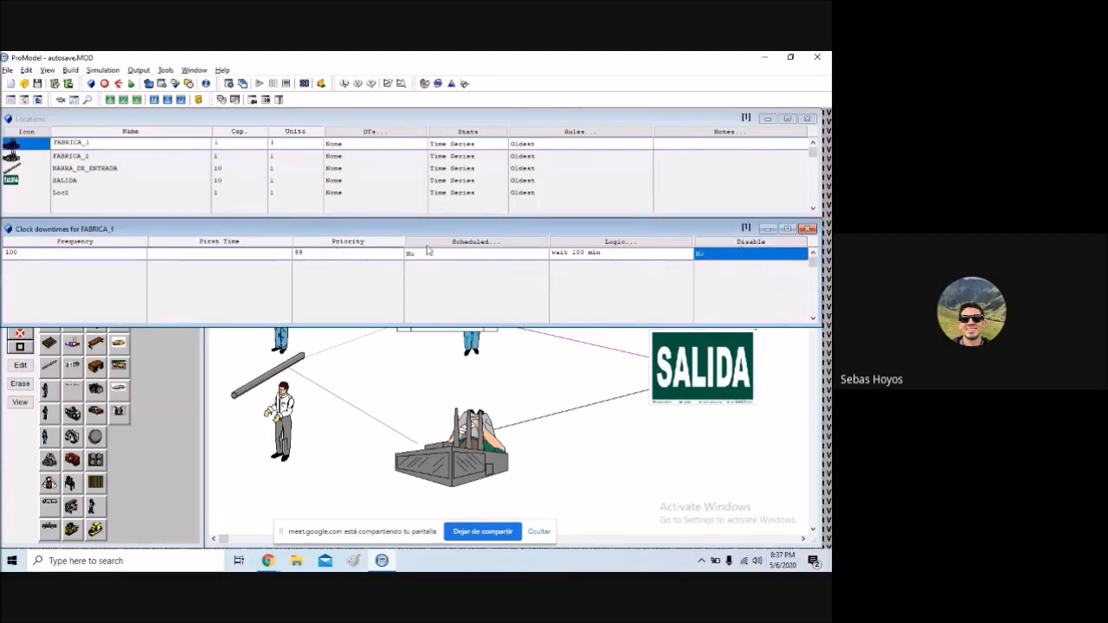
click(809, 229)
- Remove the clock downtime of FABRICA_1 by clearing its frequency, priority and logic
click(367, 144)
click(367, 145)
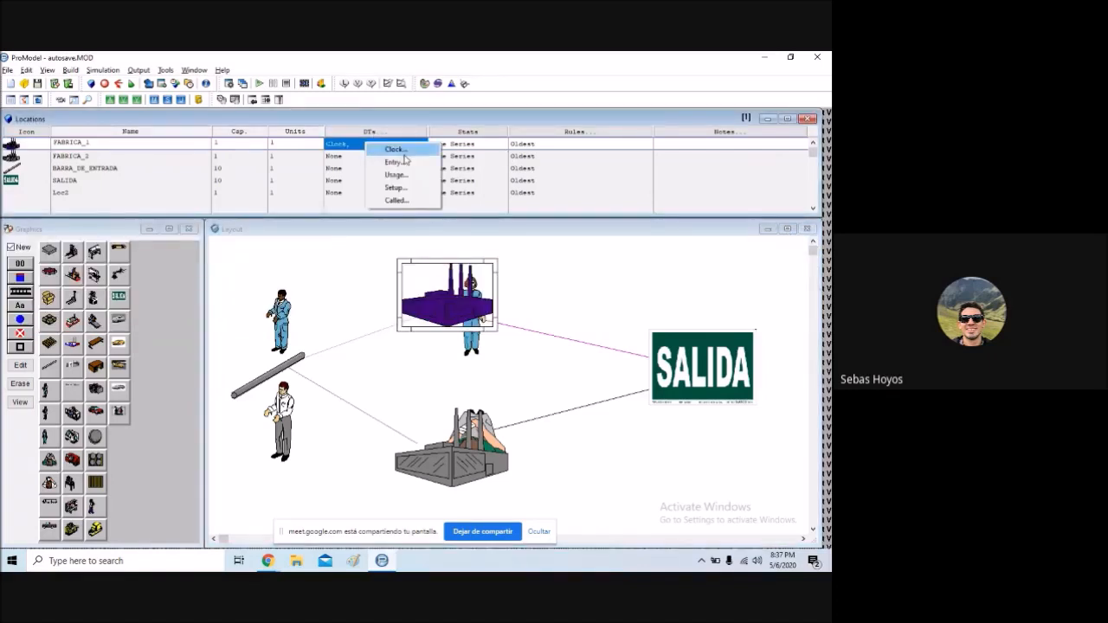
click(374, 145)
drag(58, 257, 4, 253)
key(BackSpace)
click(314, 251)
key(BackSpace)
key(BackSpace)
drag(606, 253, 553, 253)
key(BackSpace)
click(806, 230)
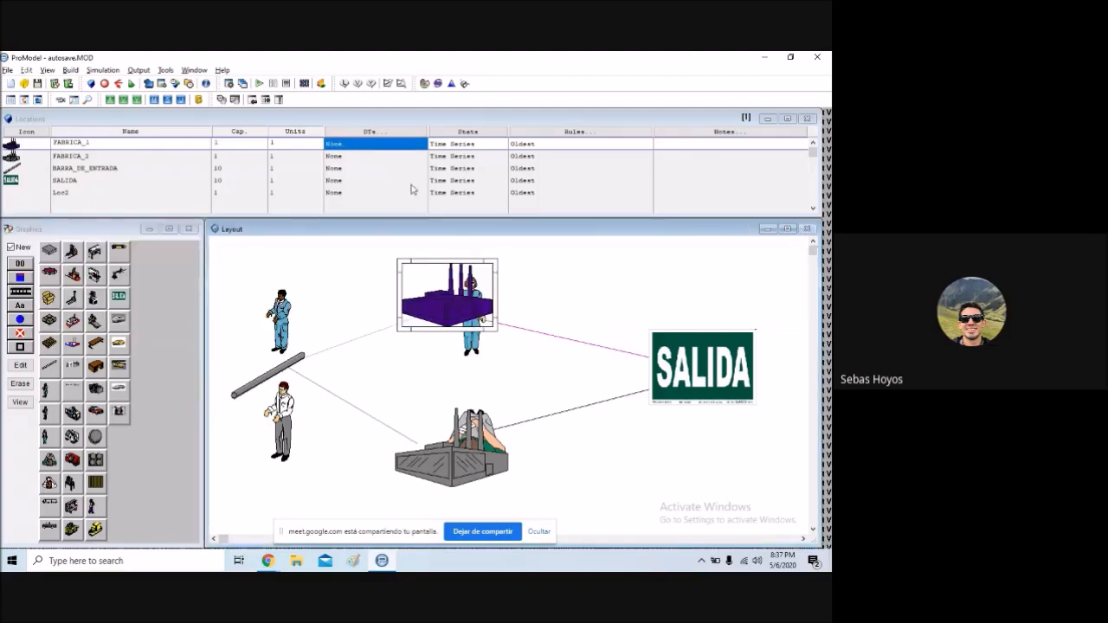
- Examine the fields of the Entry and Usage downtime tables for FABRICA_1 and close both tables
click(355, 149)
click(355, 151)
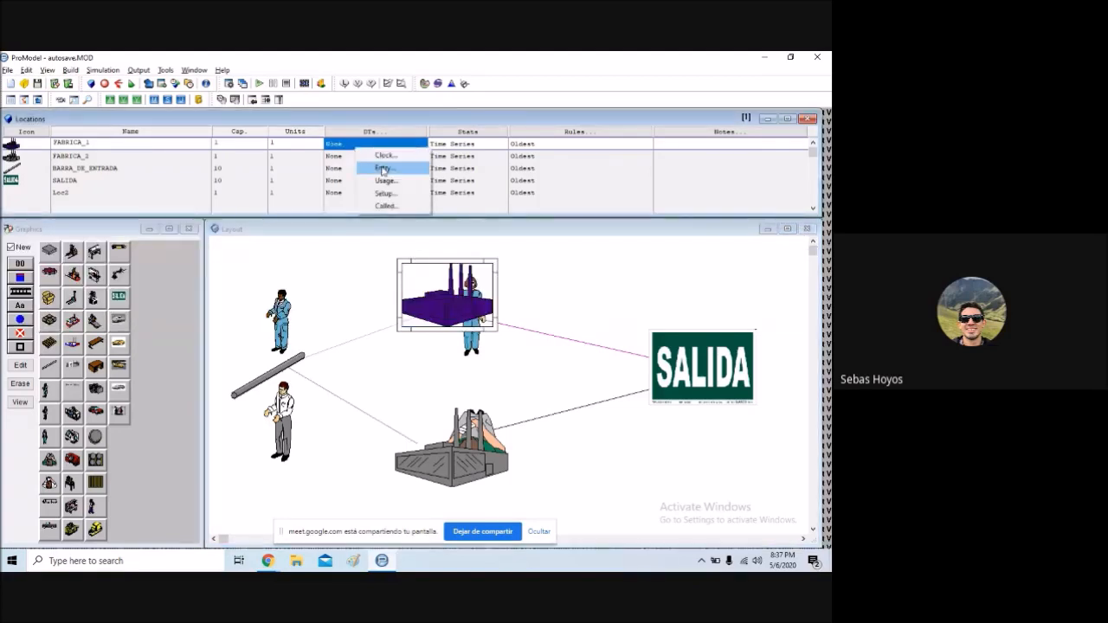
click(383, 168)
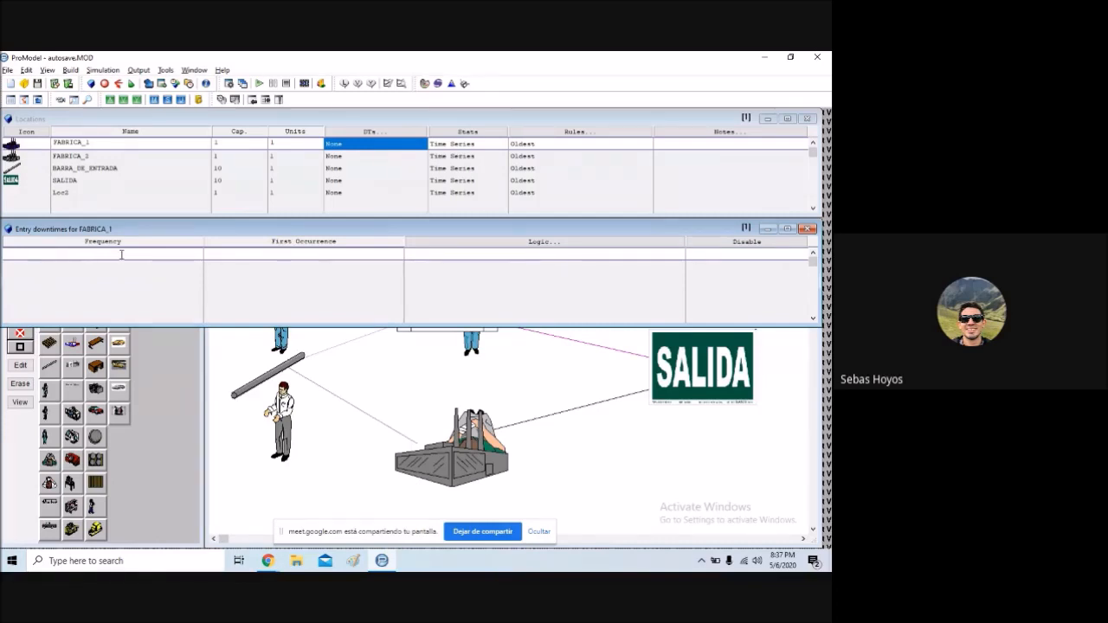
click(811, 230)
click(372, 143)
click(372, 144)
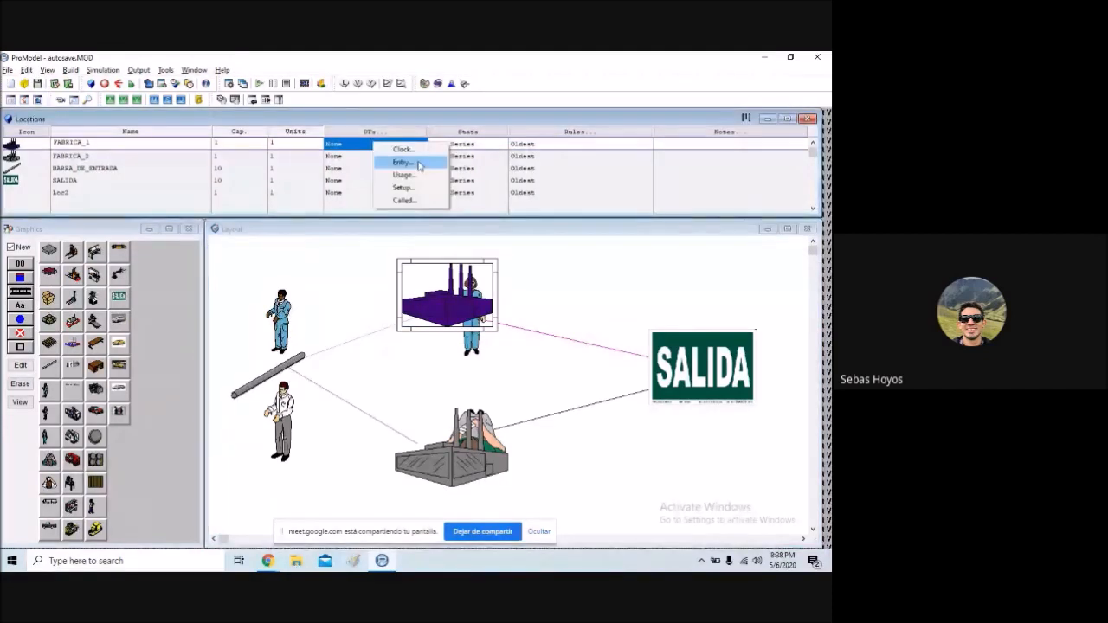
click(403, 175)
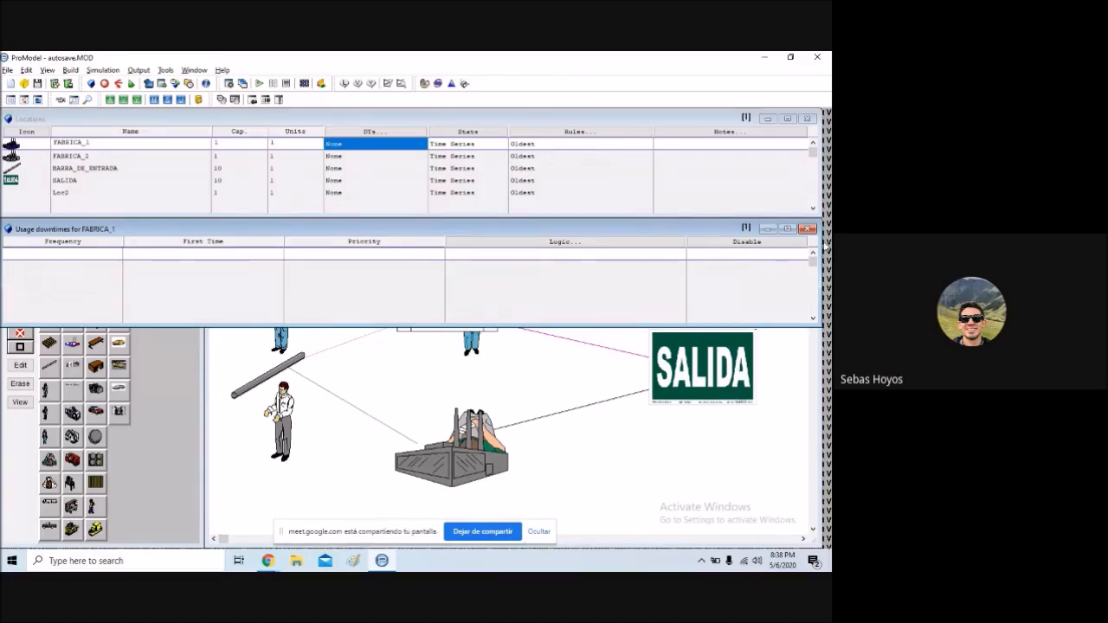
click(807, 228)
- Start a setup downtime for FABRICA_1 with "wait" as its logic, and check its prior entity and entity selections
click(389, 144)
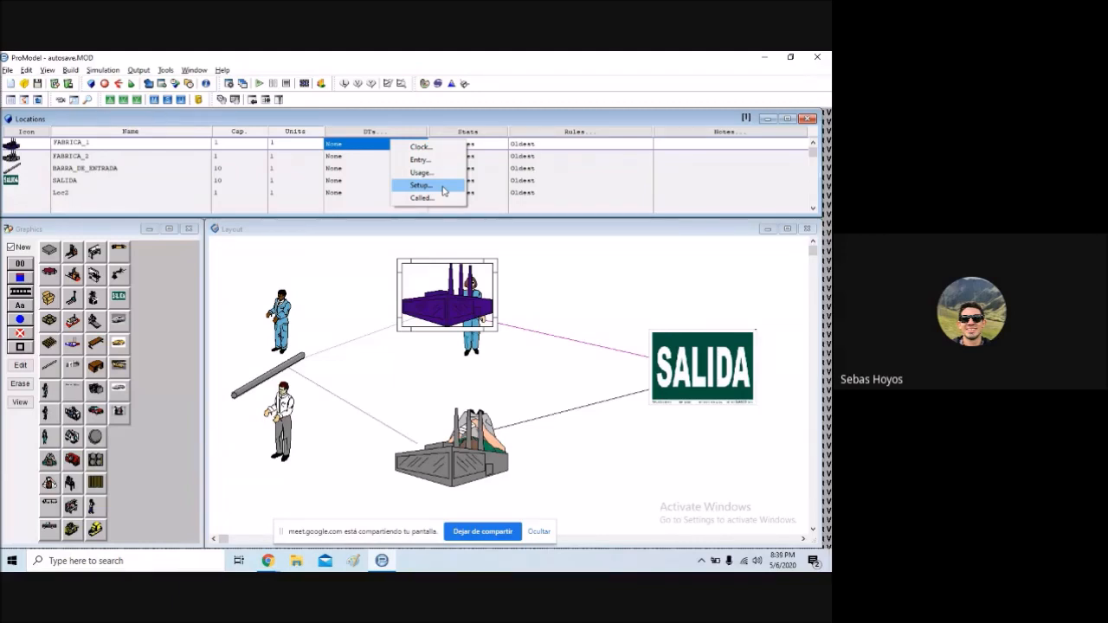
click(444, 190)
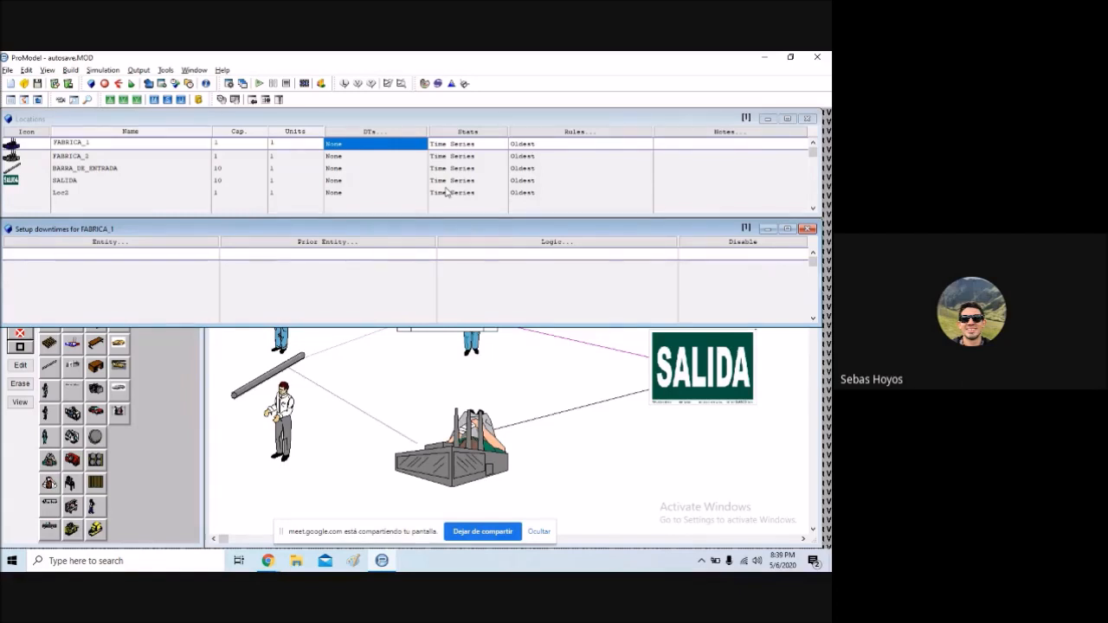
click(331, 242)
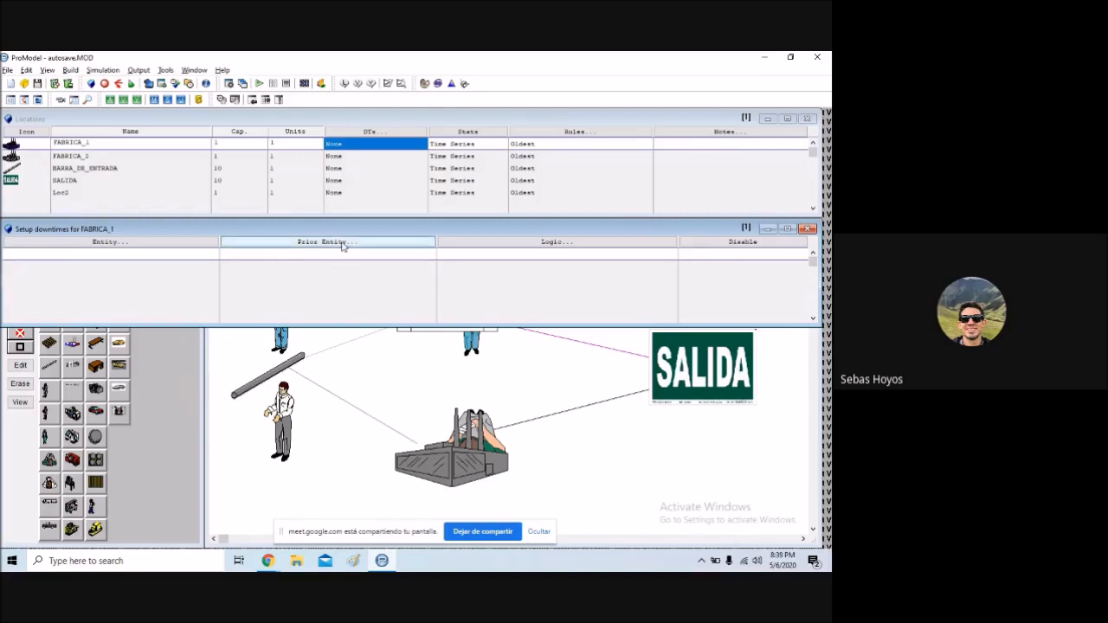
click(295, 373)
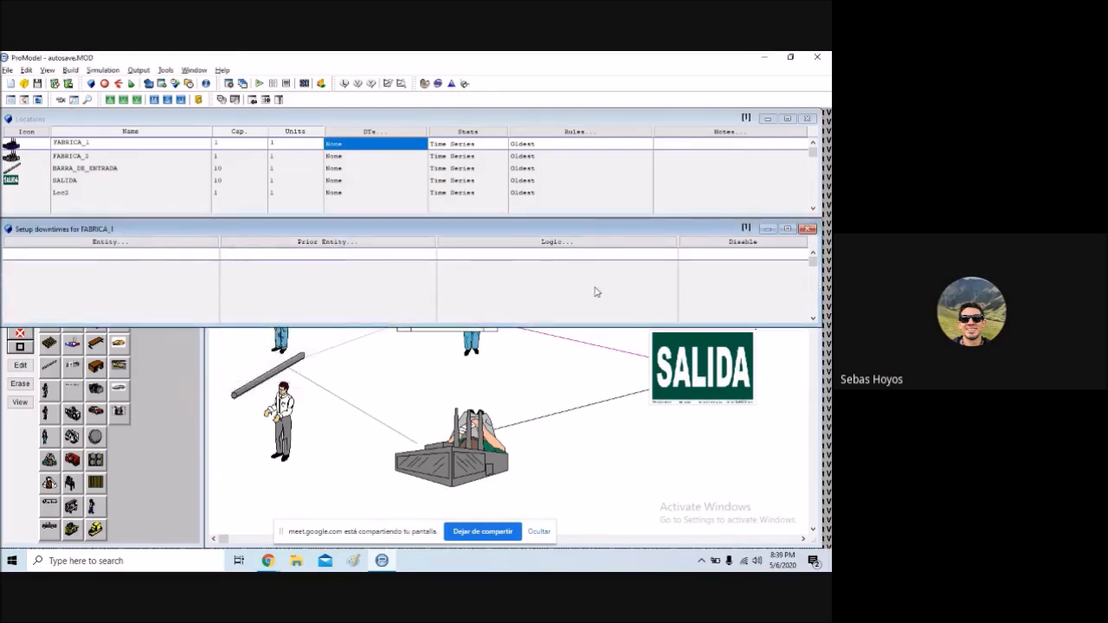
click(554, 254)
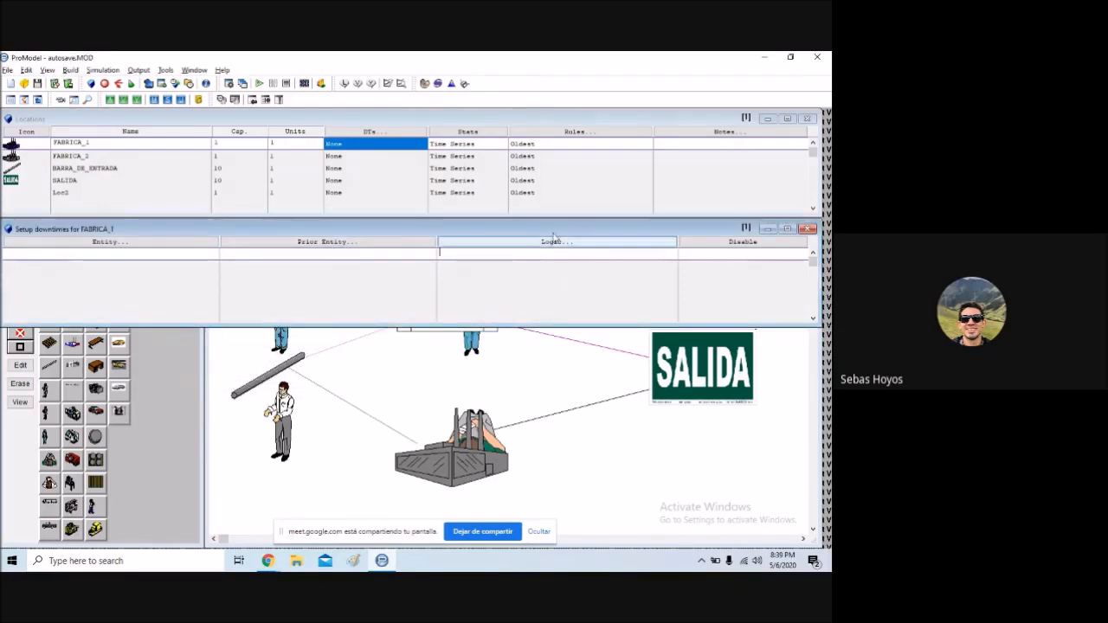
text(wait)
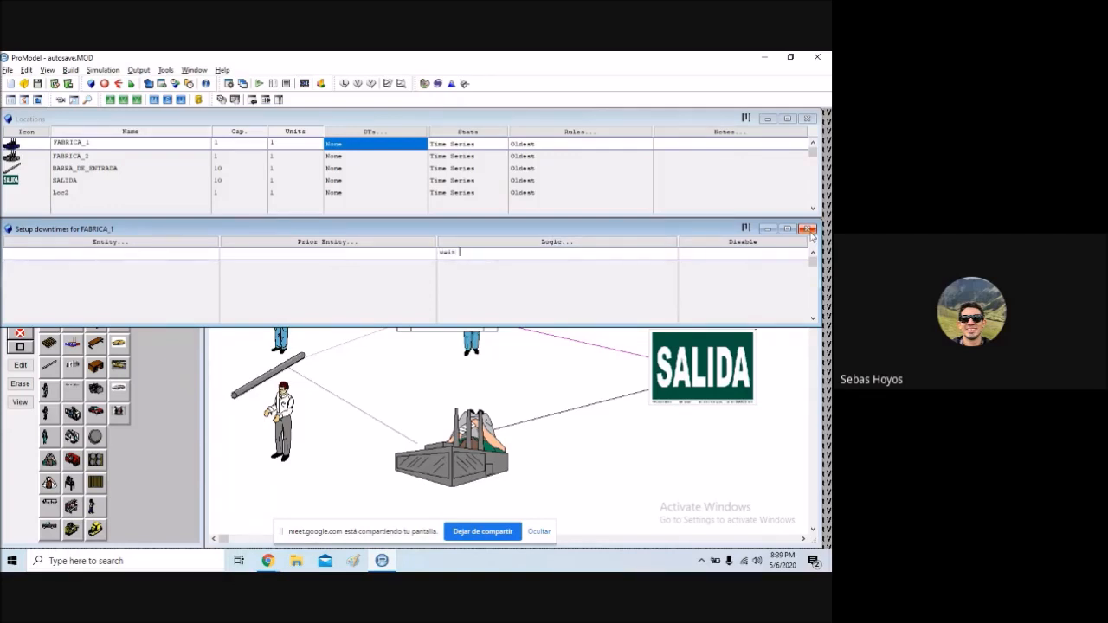
click(166, 251)
click(192, 243)
click(73, 375)
click(807, 228)
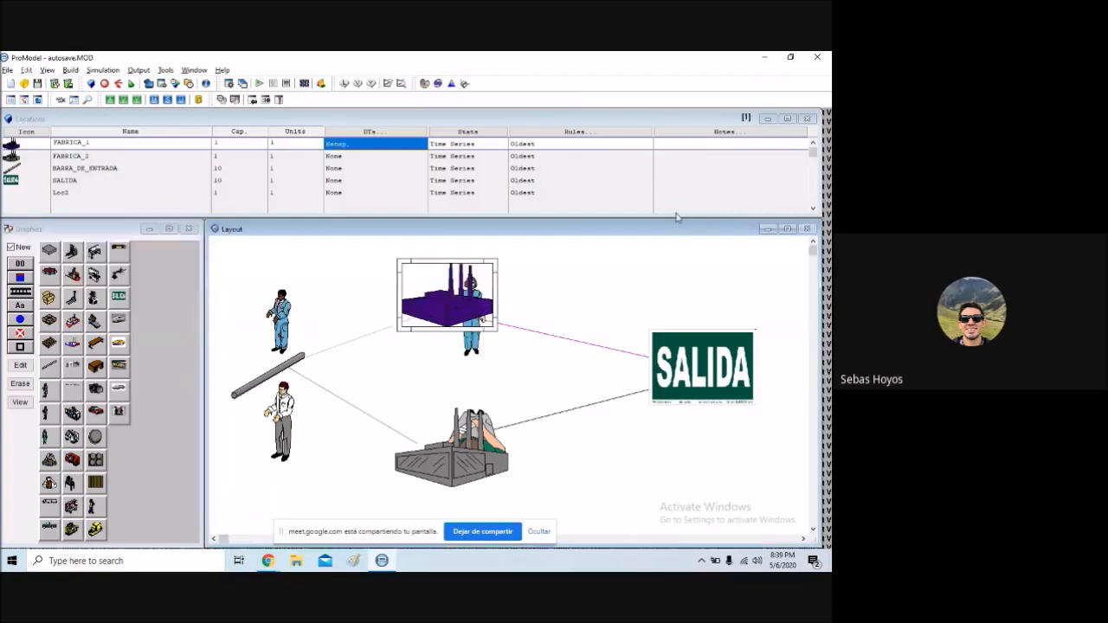
- Clear the logic of FABRICA_1's setup downtime and close its table
click(400, 146)
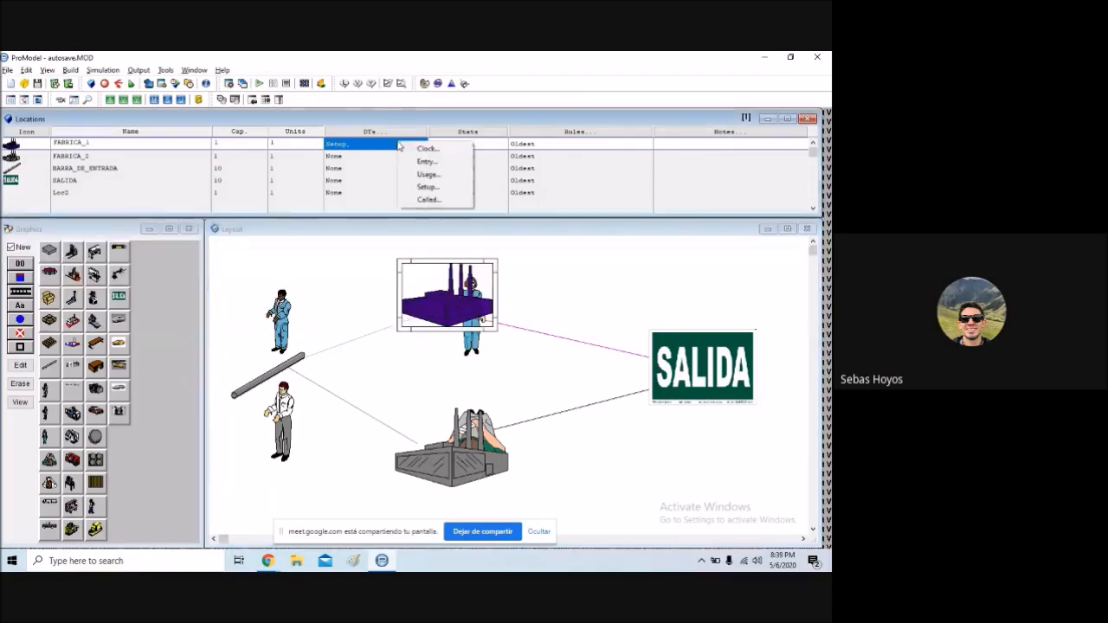
click(427, 187)
click(448, 251)
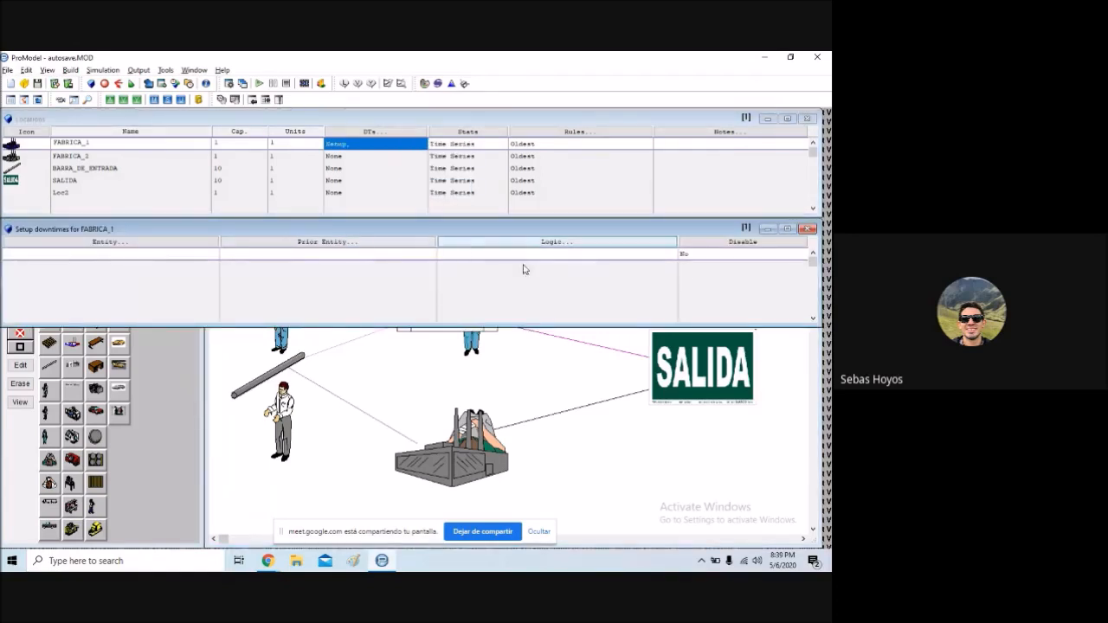
click(807, 229)
- Review the available downtime types and statistics options for FABRICA_1 without choosing any
click(376, 155)
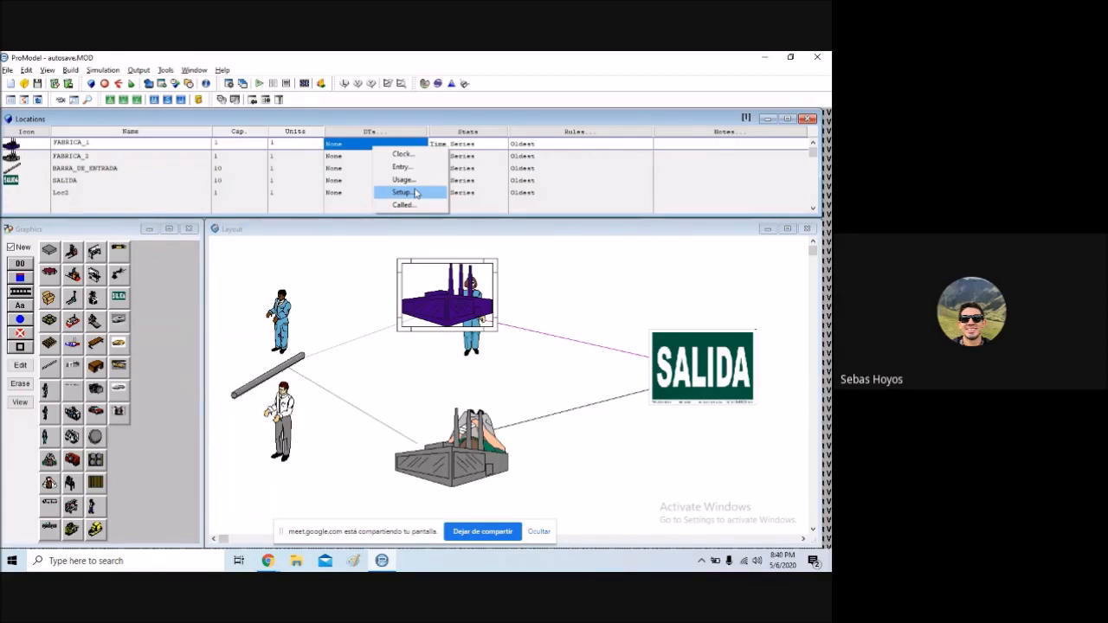
click(384, 145)
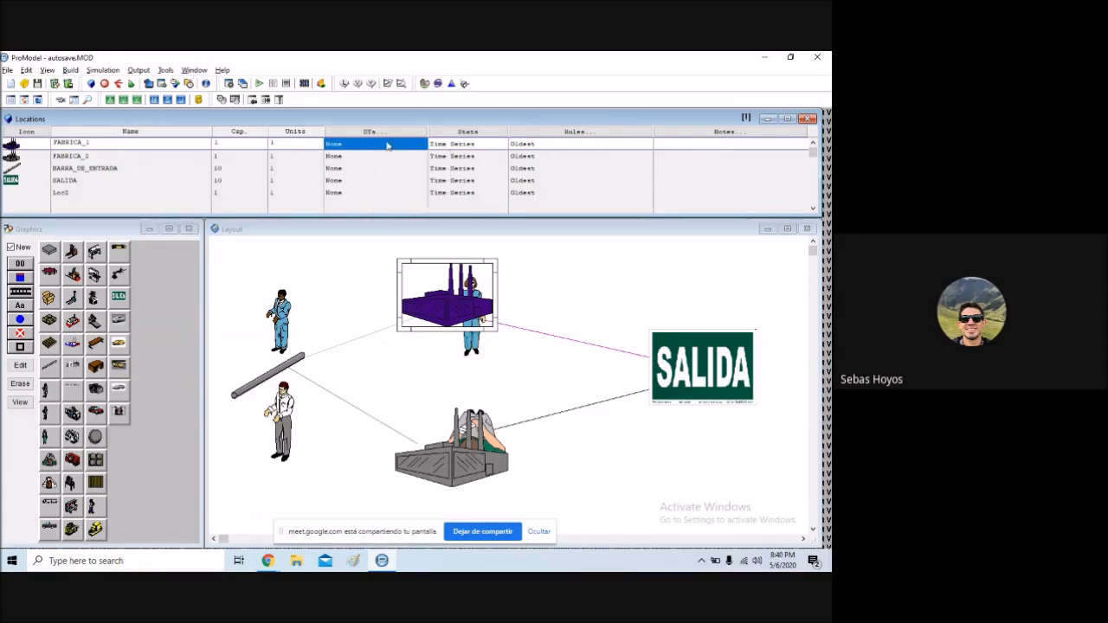
click(495, 145)
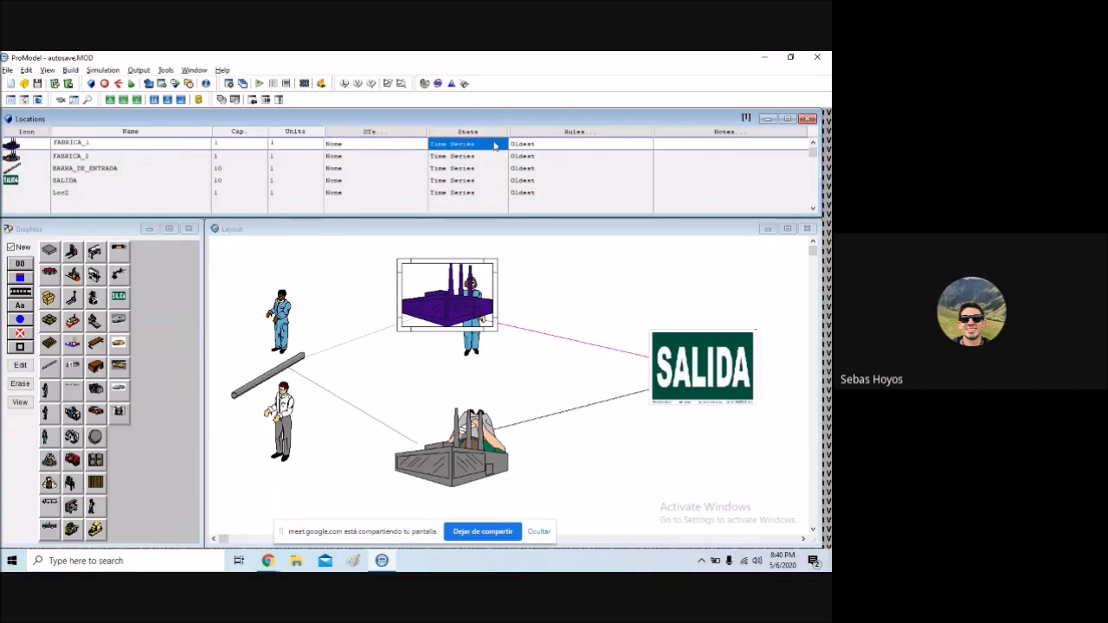
click(495, 145)
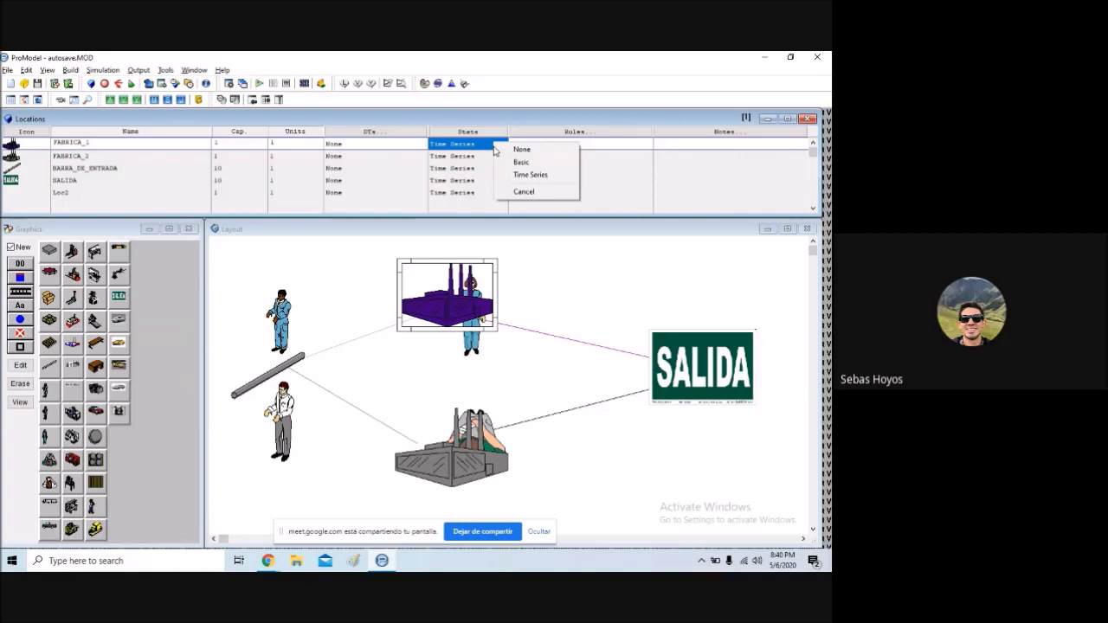
click(482, 130)
click(482, 130)
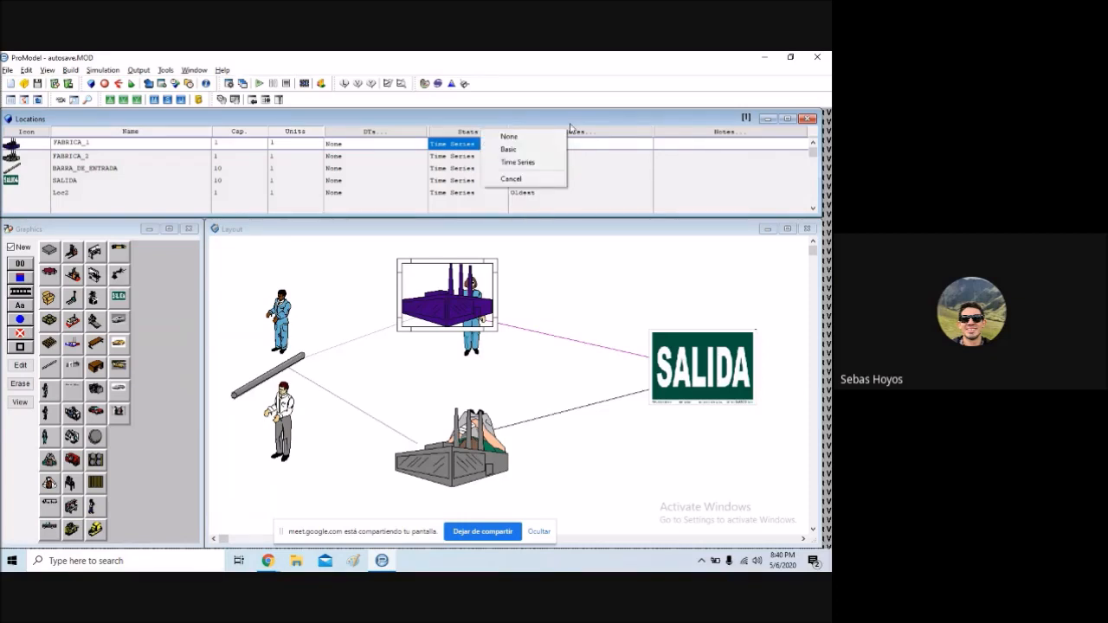
click(569, 128)
- Try the First In, First Out and By Type output queuing rules for FABRICA_1, returning to No Queuing
click(597, 146)
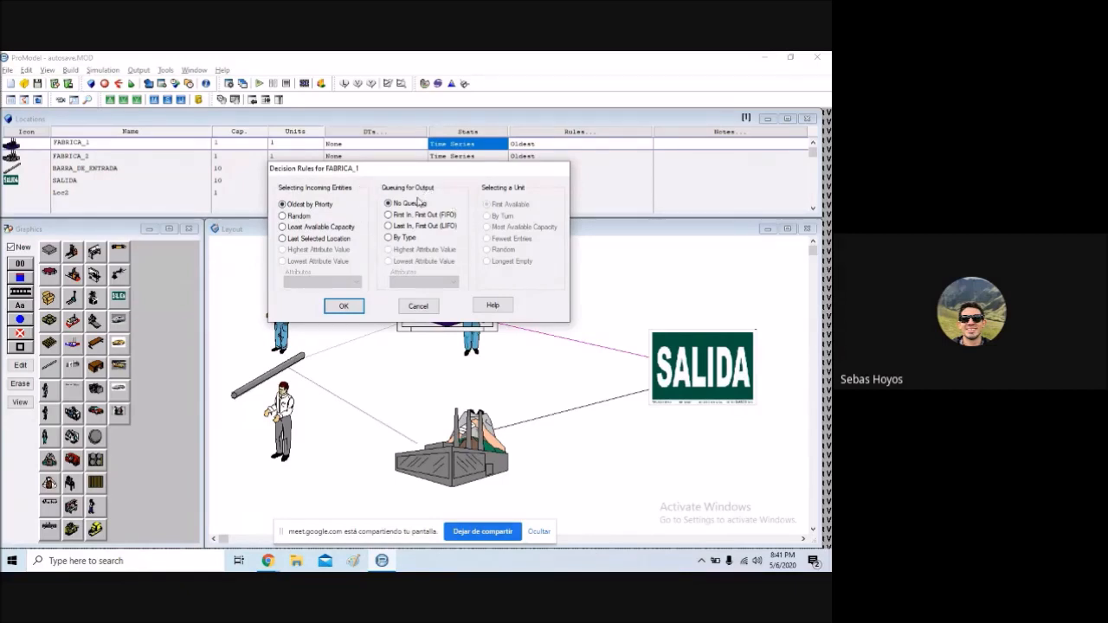
click(394, 215)
click(390, 238)
click(389, 204)
click(418, 305)
click(343, 308)
double_click(588, 150)
click(359, 304)
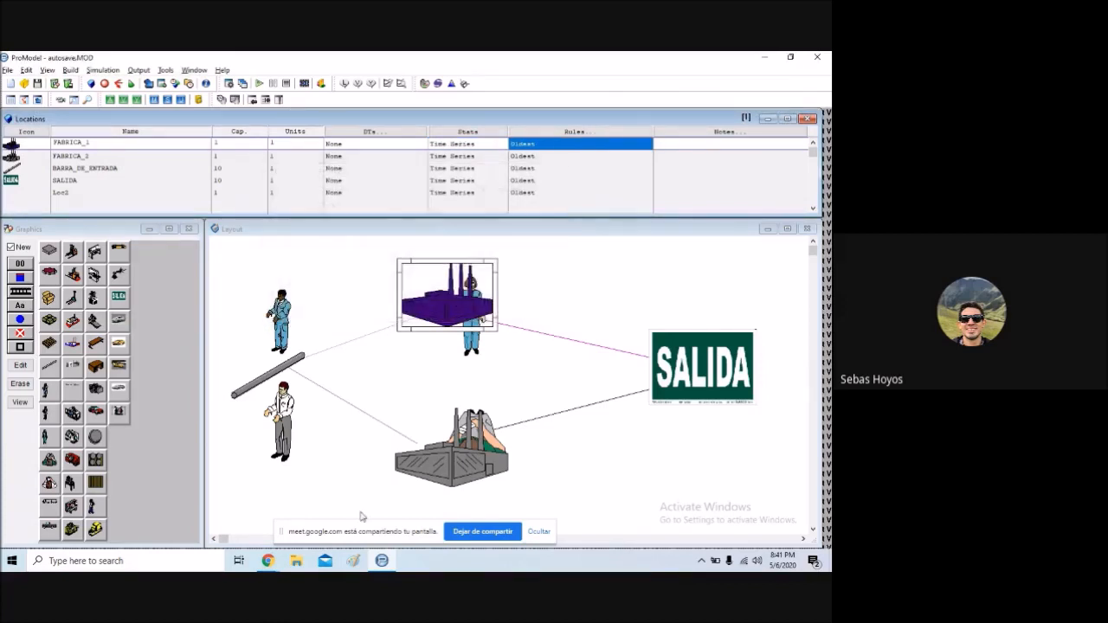
- Switch to the Google Meet window in Chrome
click(267, 560)
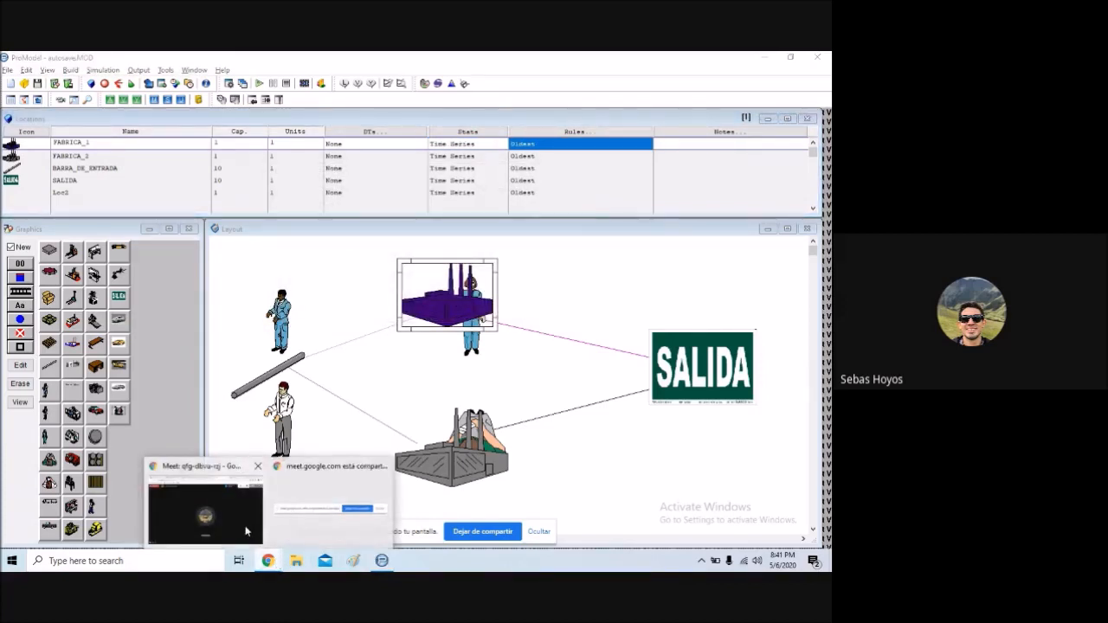
click(246, 532)
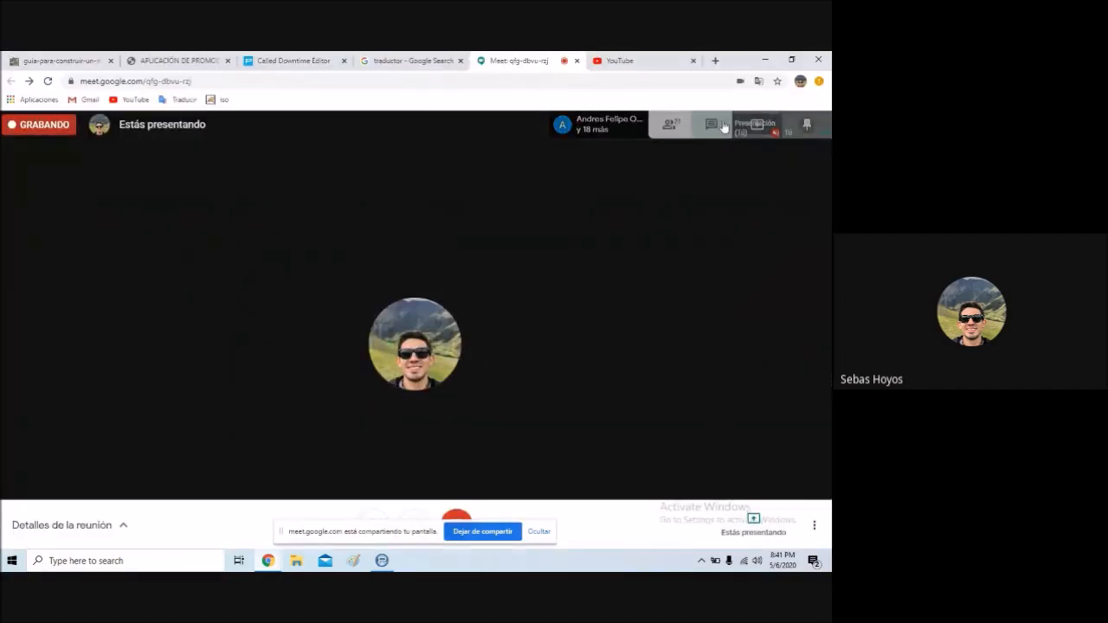
- Check the meeting chat for participants' replies and return to the ProModel window
click(721, 125)
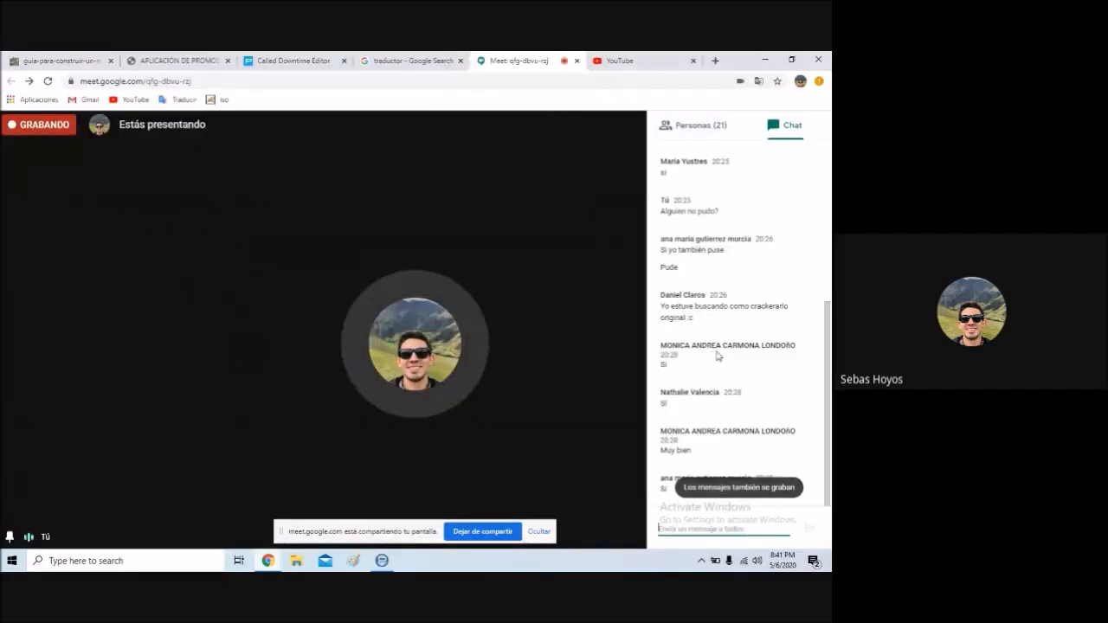
key(alt+Tab)
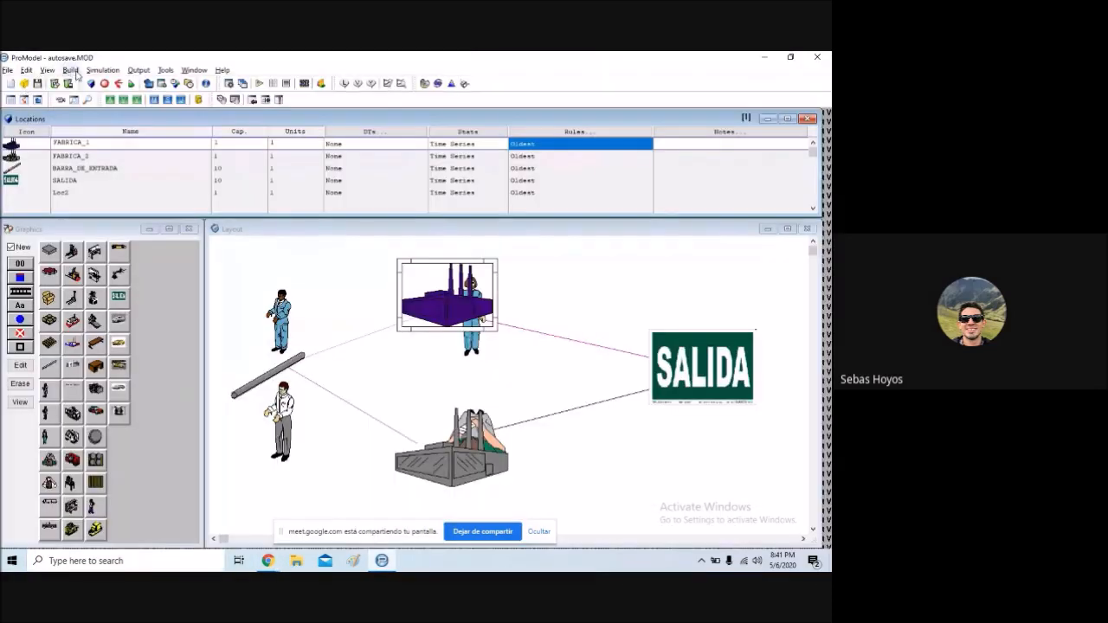
key(alt+Tab)
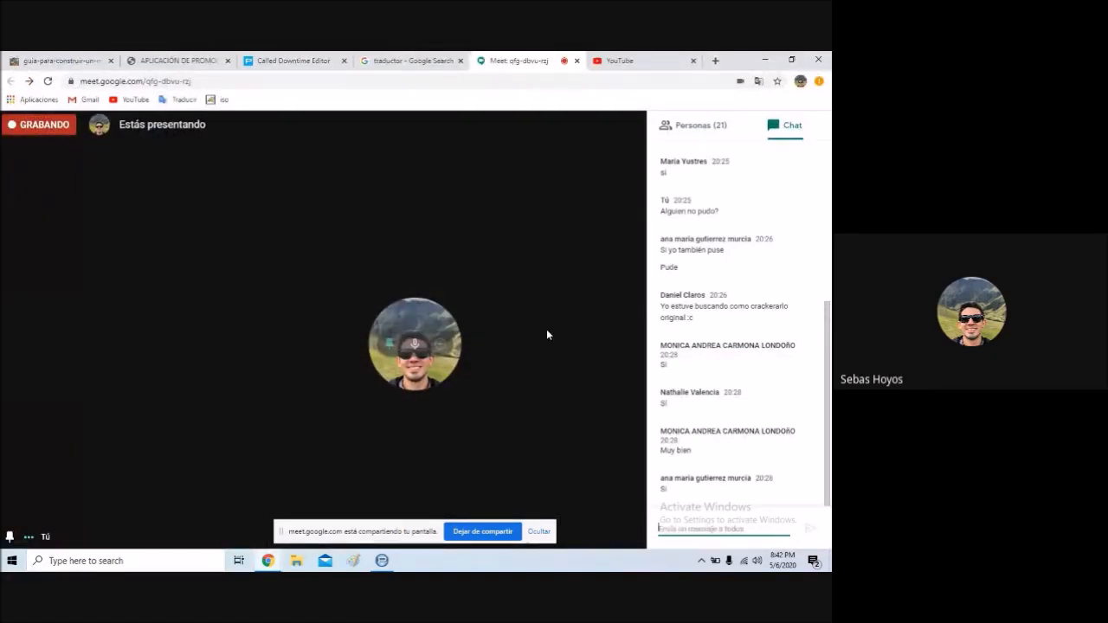
click(279, 562)
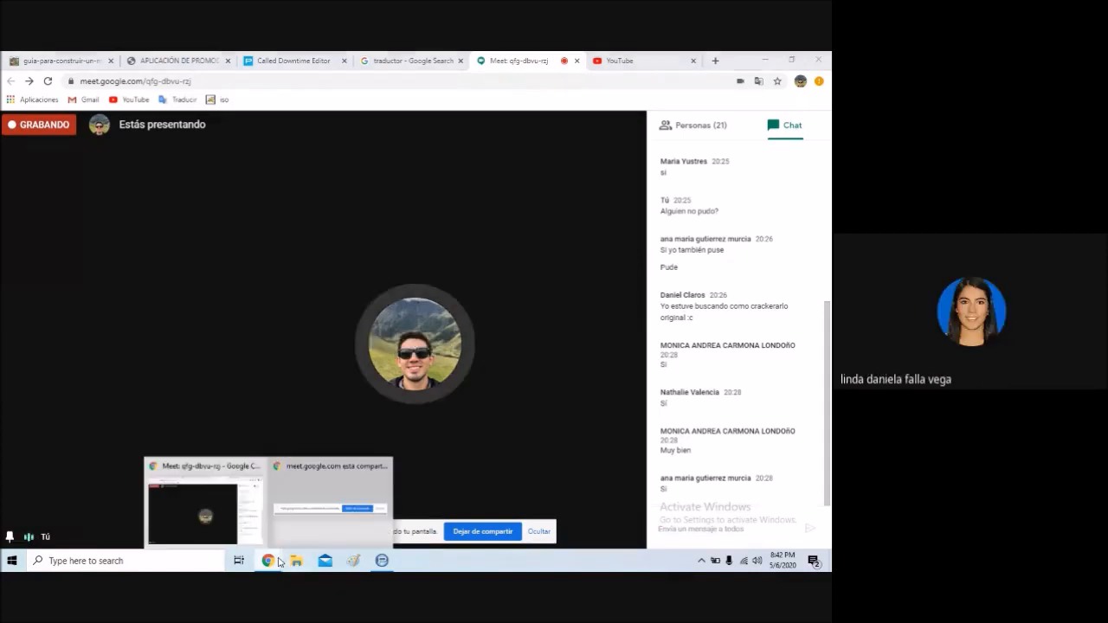
mouse_move(312, 527)
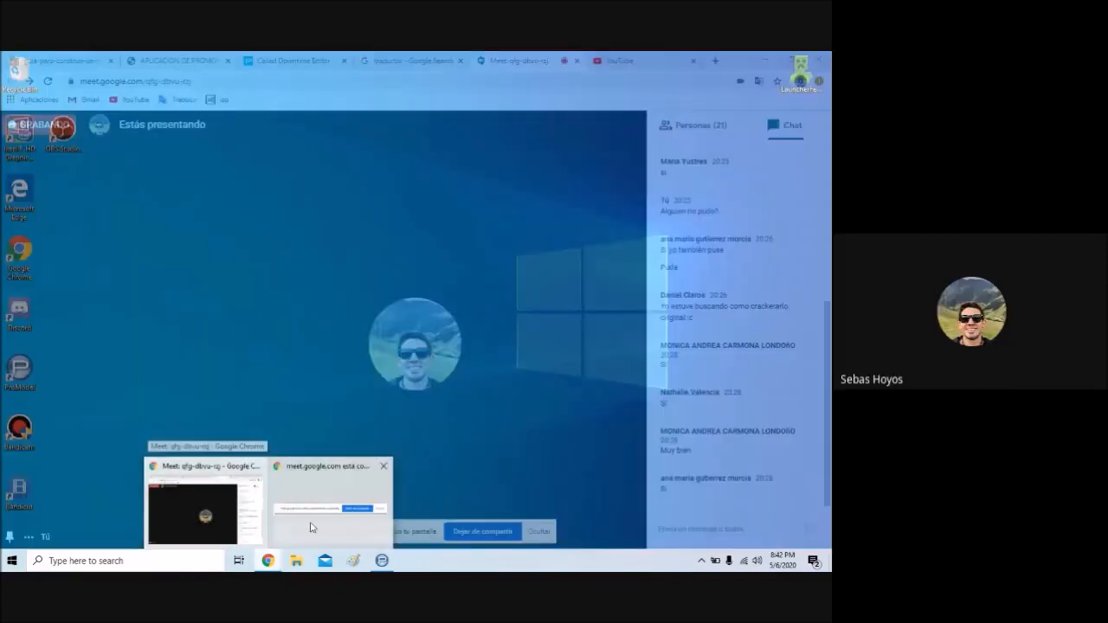
click(382, 562)
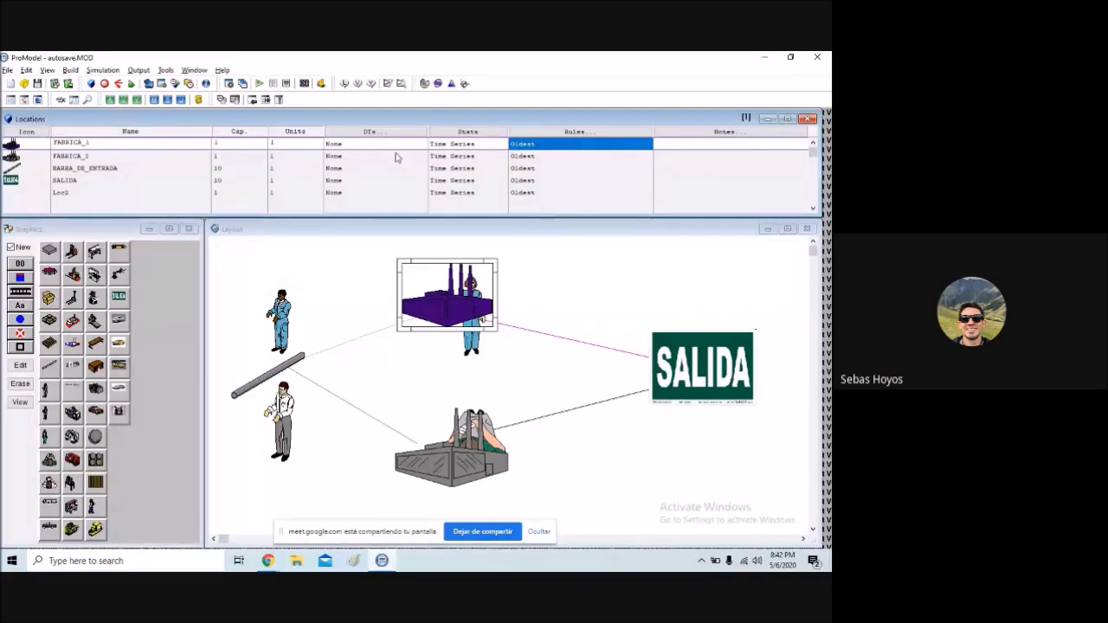
- Open the Entities table and go through the Taxi_1, Taxi_2 and Auto_2 records
click(104, 83)
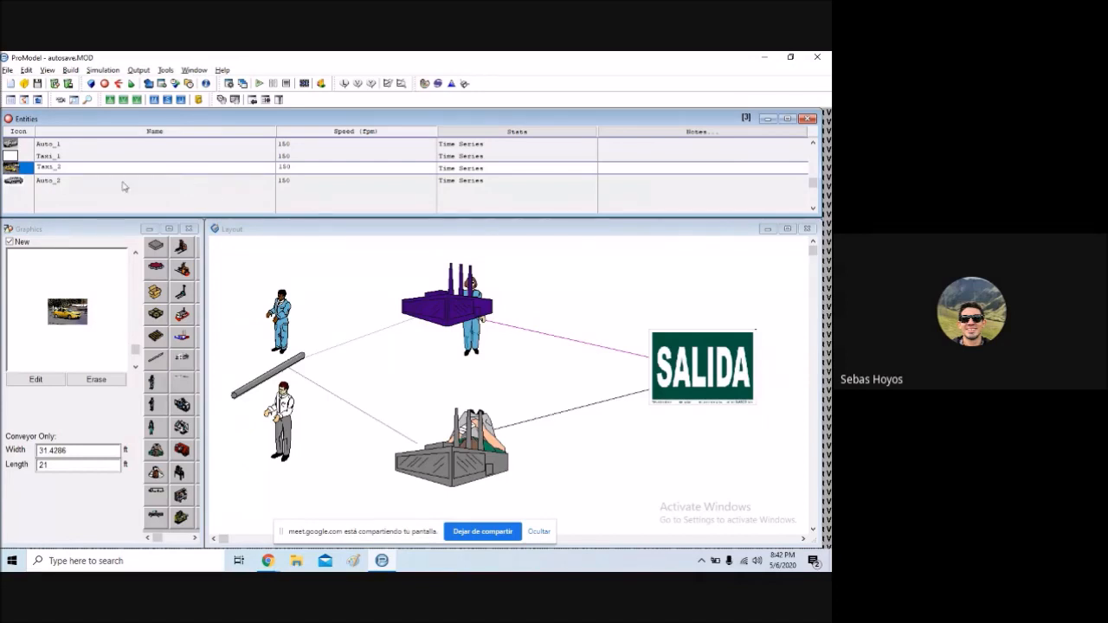
click(74, 154)
click(75, 168)
click(80, 179)
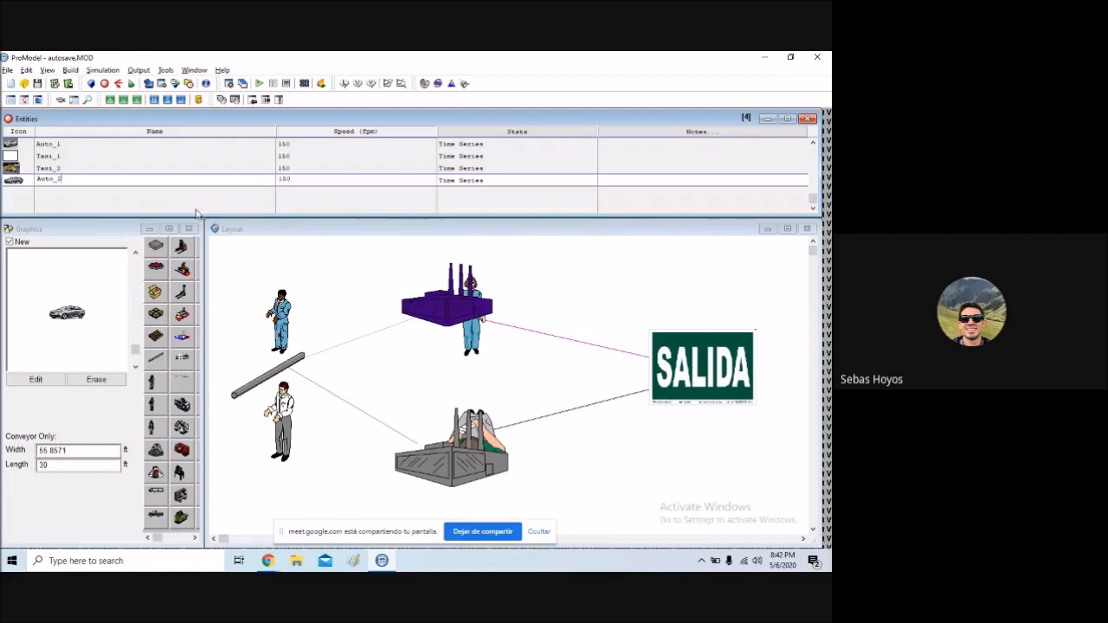
- Edit the library graphic of Taxi_1, accepting black as its color and applying the yellow car graphic
click(13, 156)
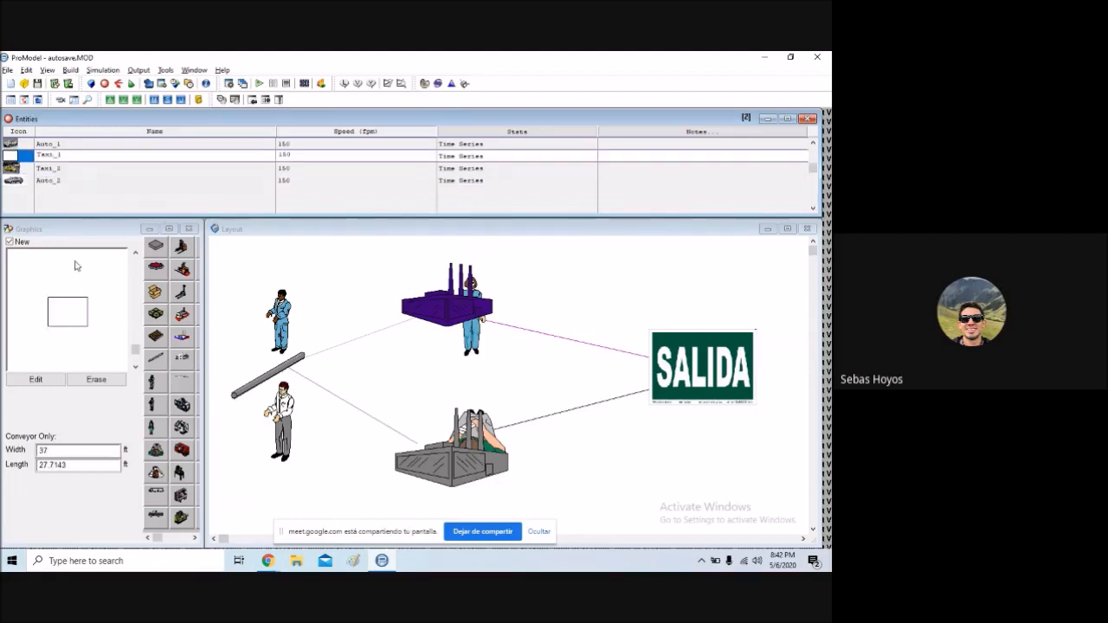
click(76, 321)
click(44, 379)
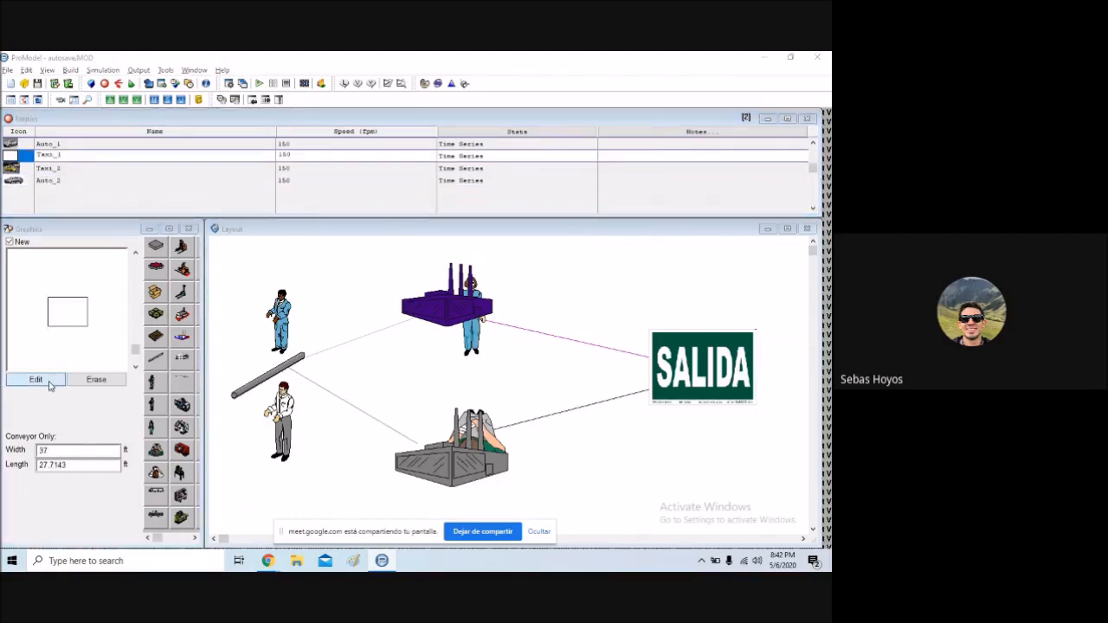
click(277, 434)
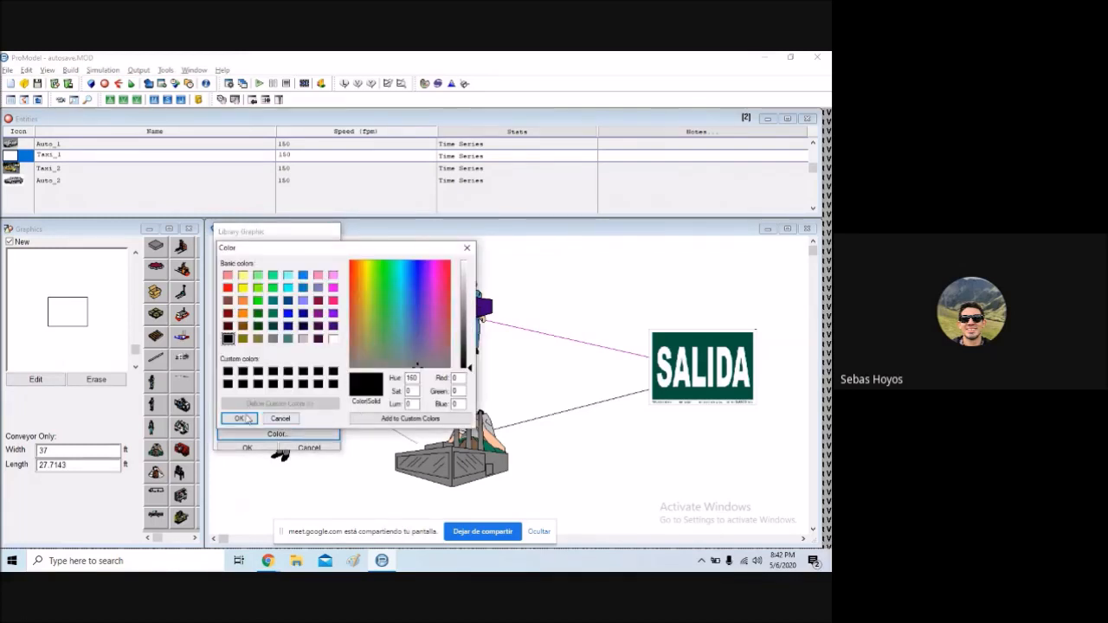
click(246, 419)
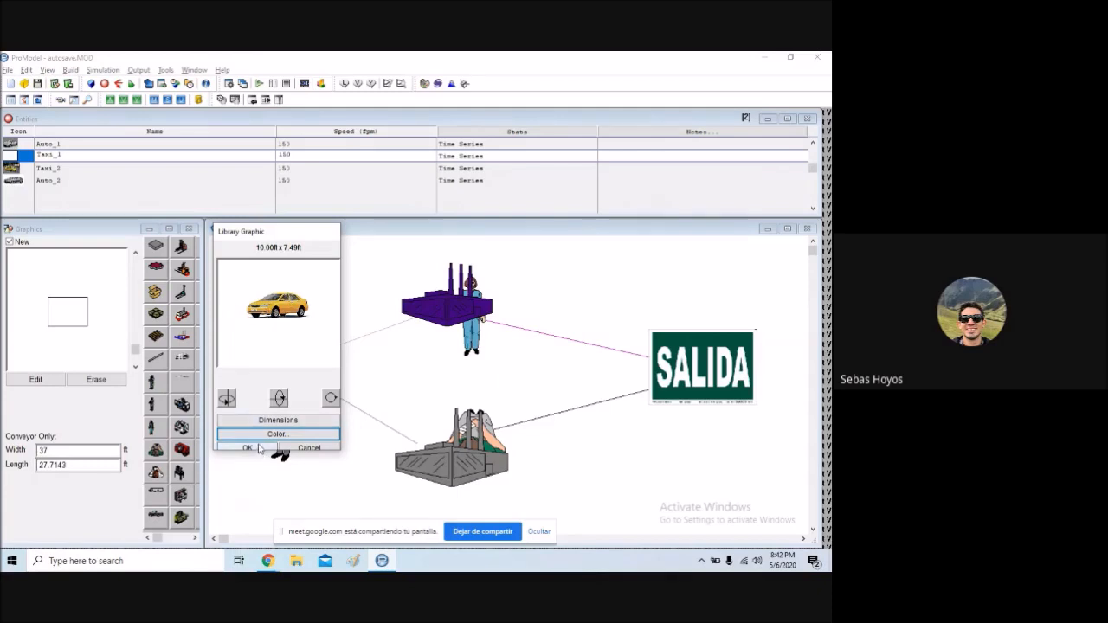
click(248, 447)
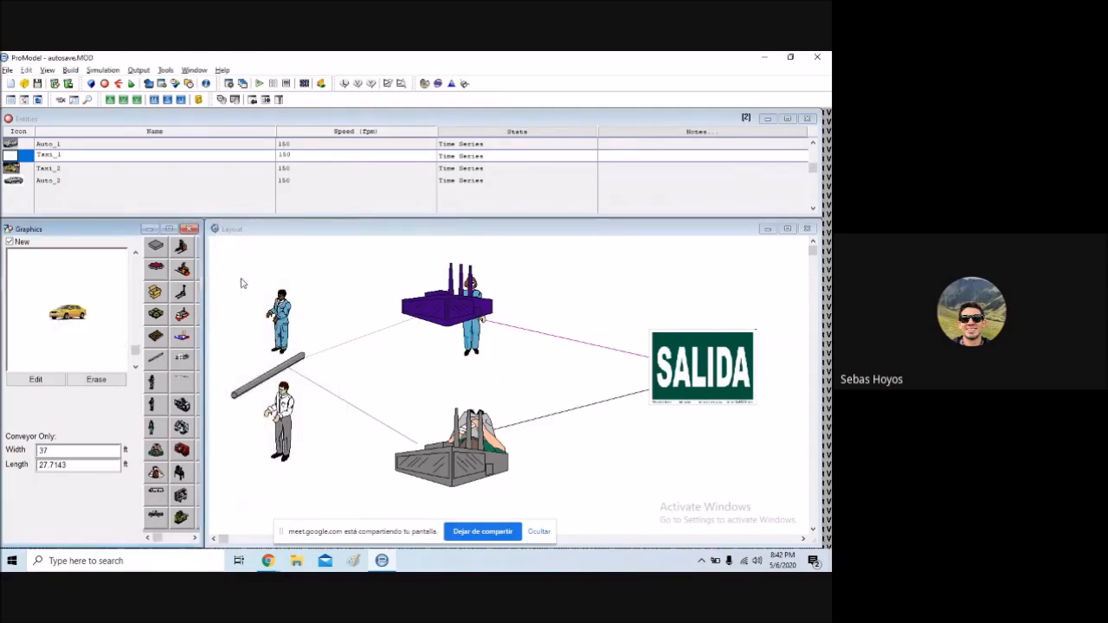
click(117, 156)
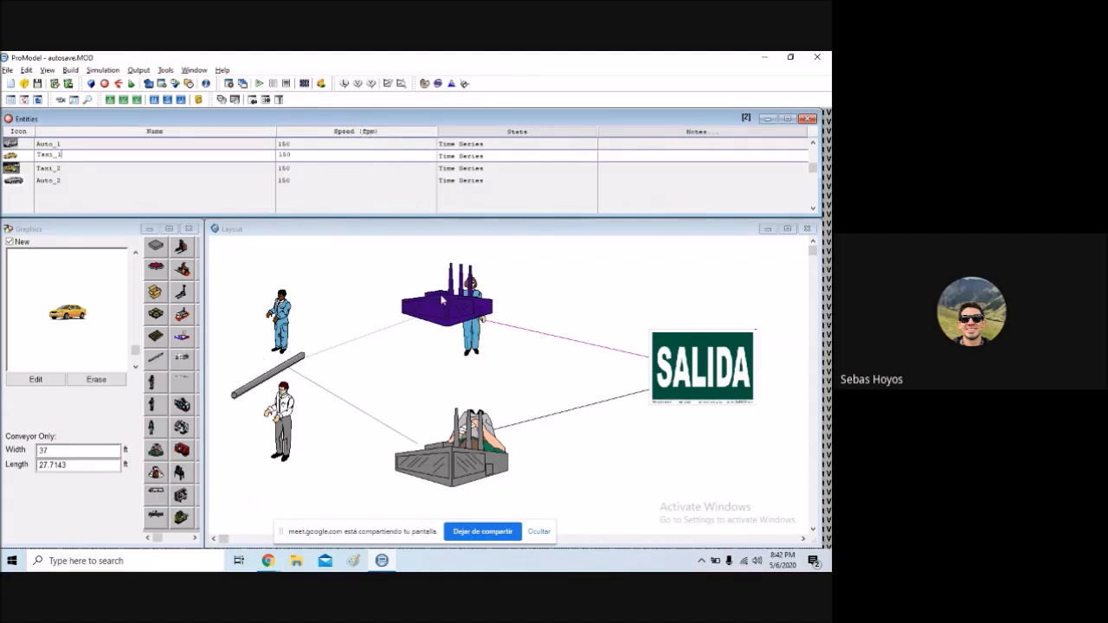
- Review Auto_1's speed and the available entity statistics options, and compare the entity names without changing anything
click(357, 144)
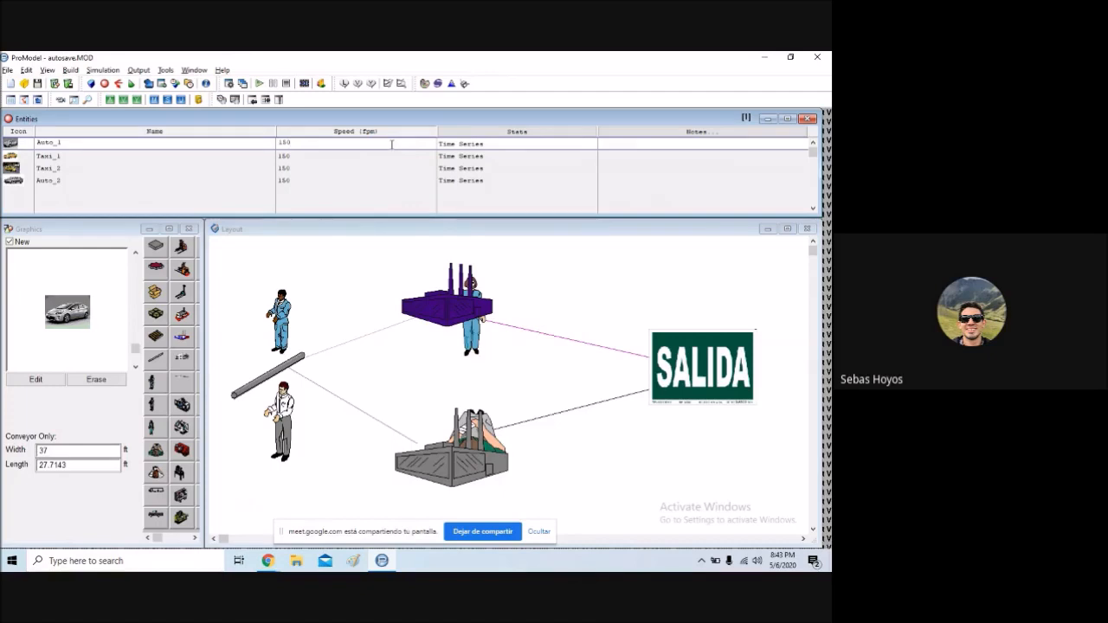
click(536, 138)
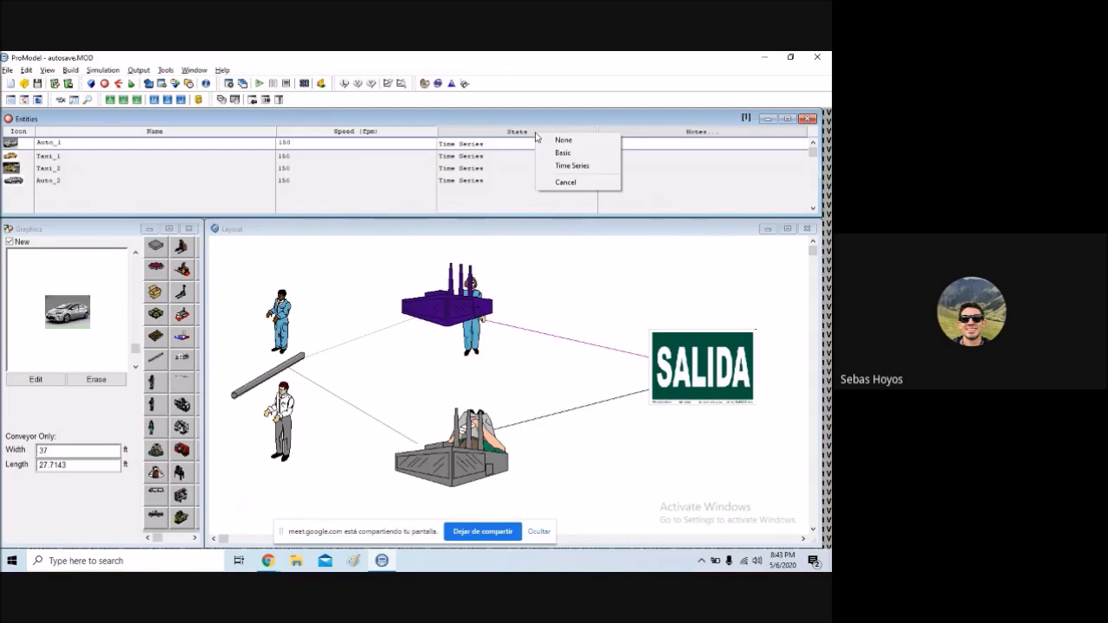
right_click(524, 134)
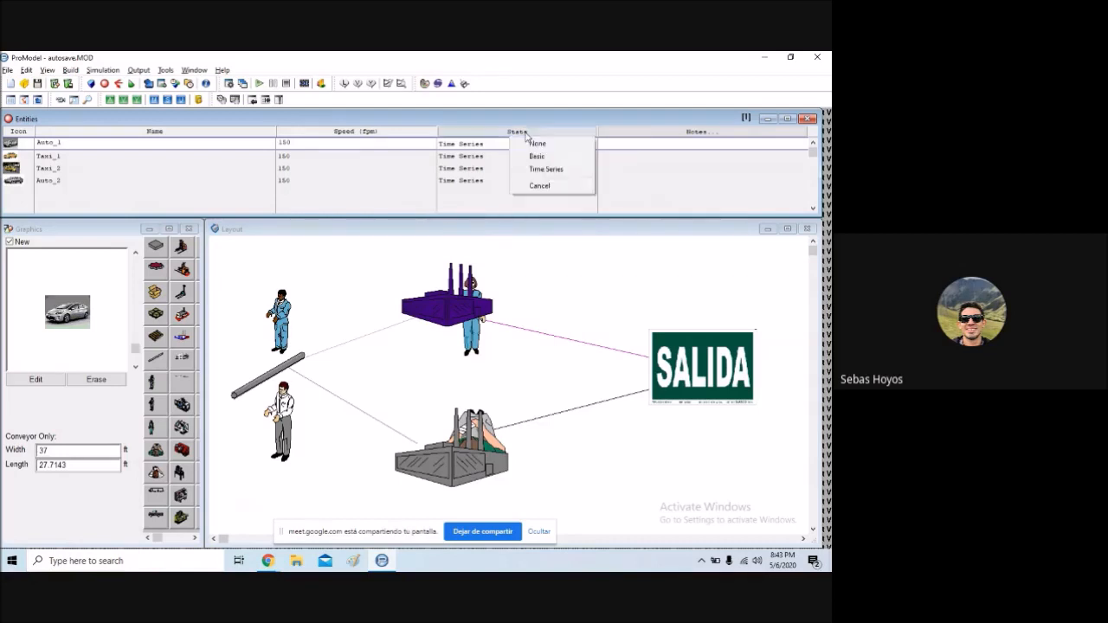
click(52, 180)
click(66, 143)
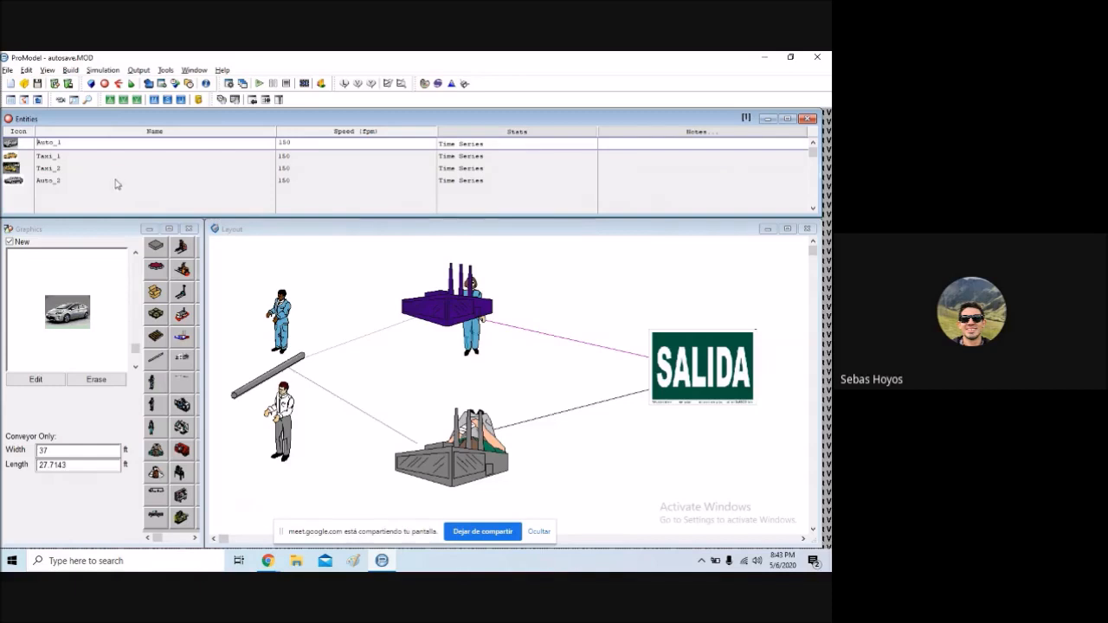
click(70, 157)
click(82, 144)
- Add two new entities using the yellow taxi photo from the graphics library
click(170, 538)
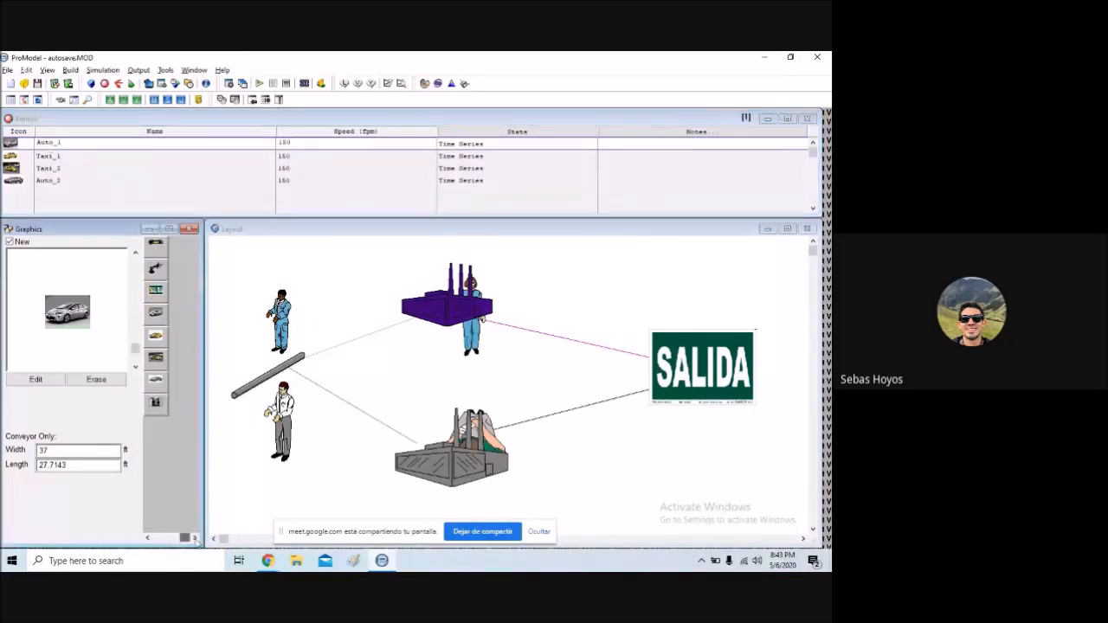
click(161, 361)
click(162, 359)
right_click(321, 355)
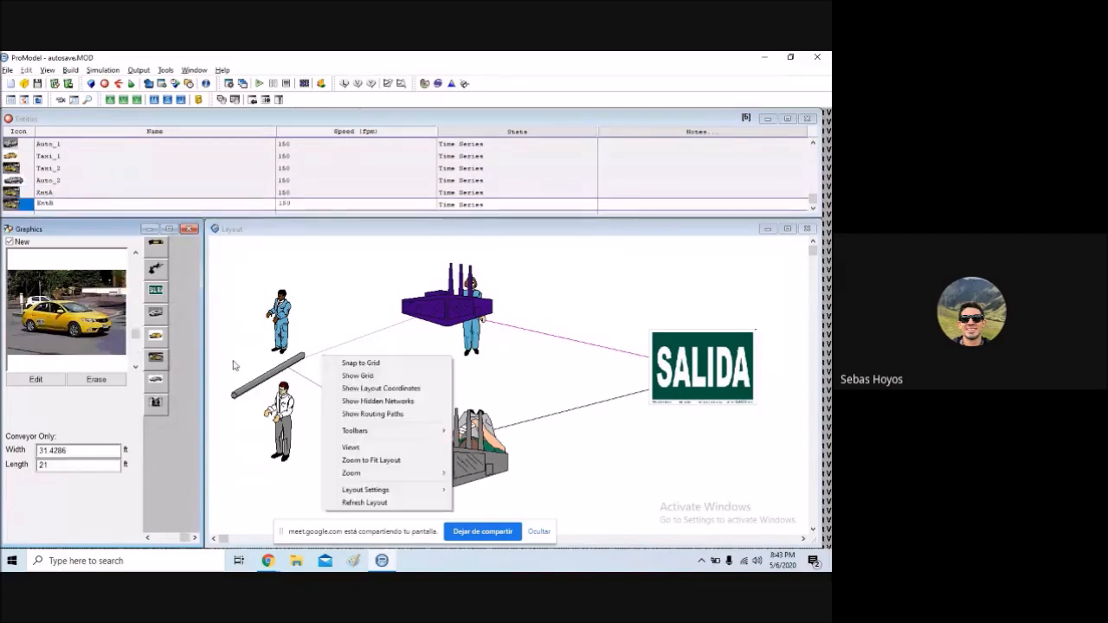
click(233, 361)
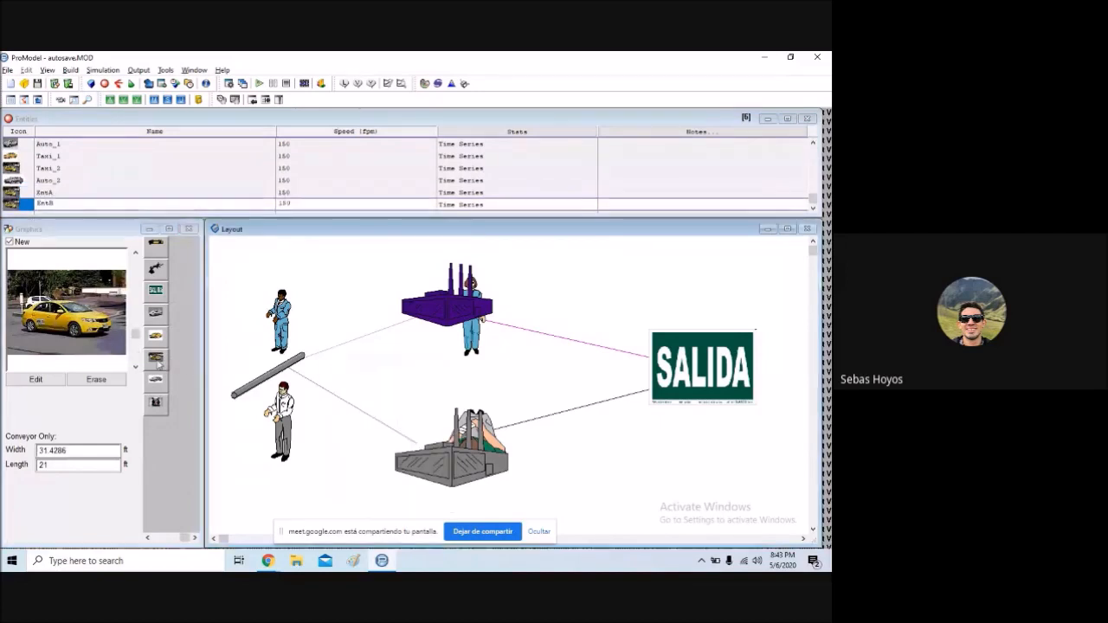
- Delete the Auto_2 entity record and confirm its removal
click(50, 192)
click(82, 182)
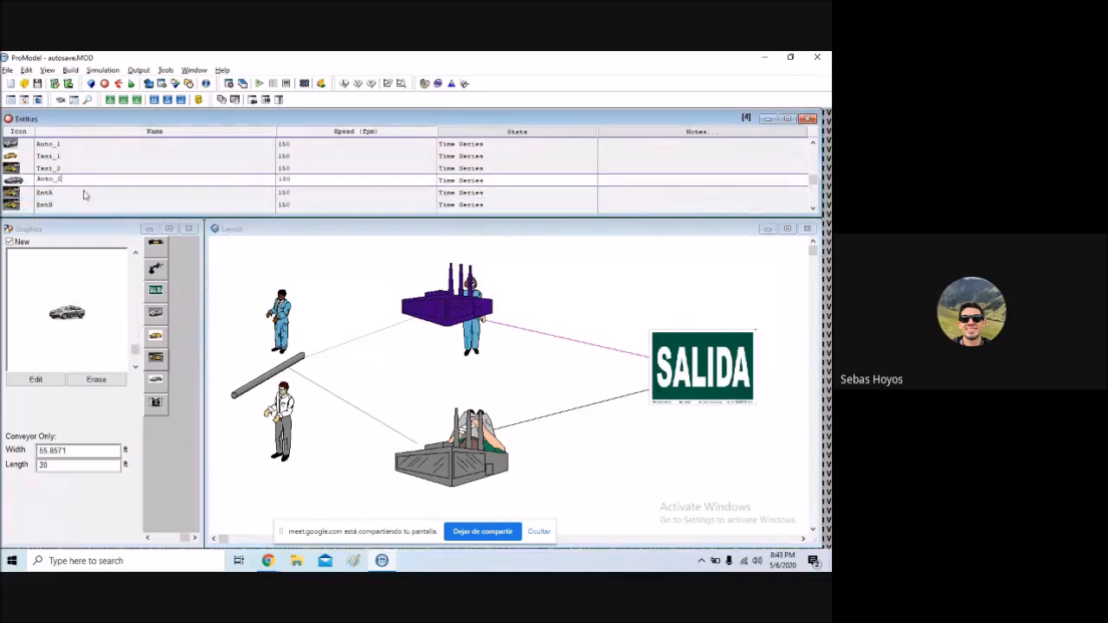
click(81, 204)
click(76, 183)
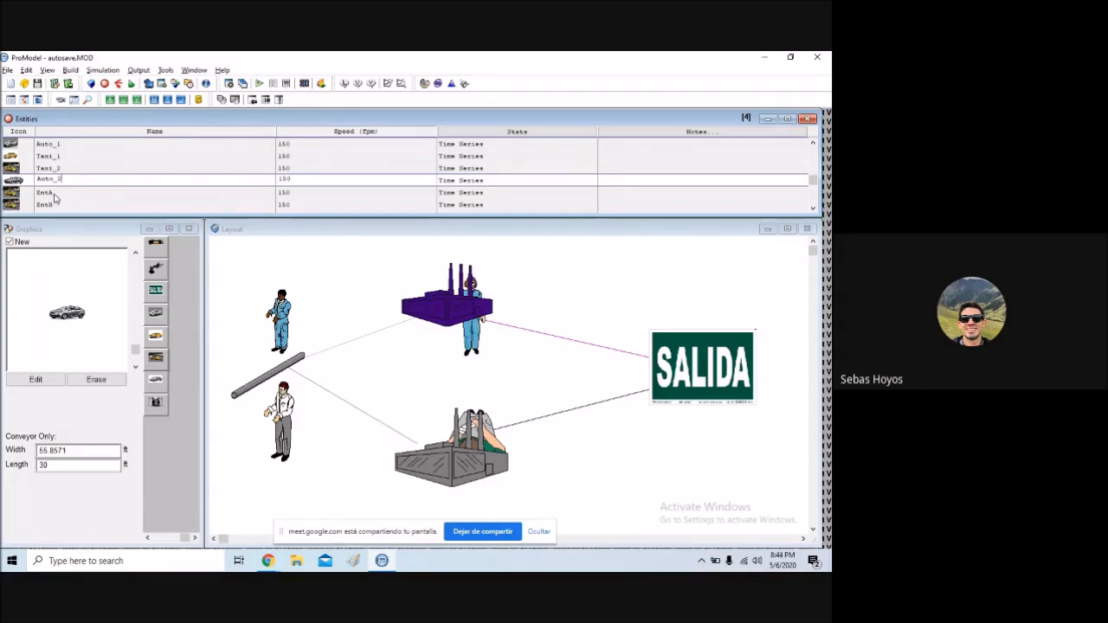
click(30, 73)
click(45, 83)
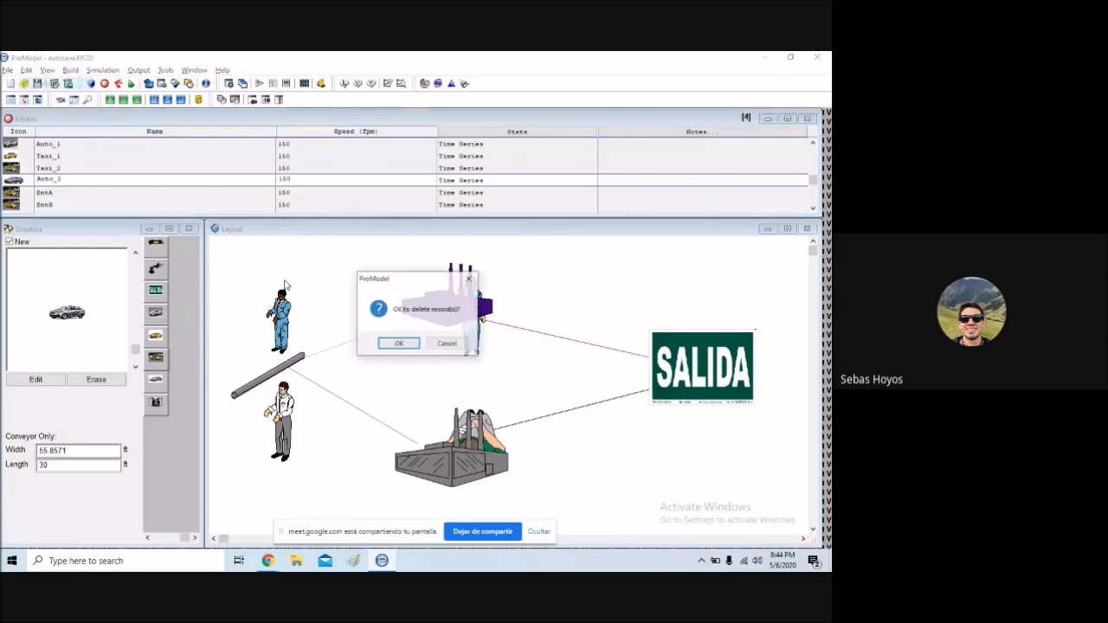
click(436, 343)
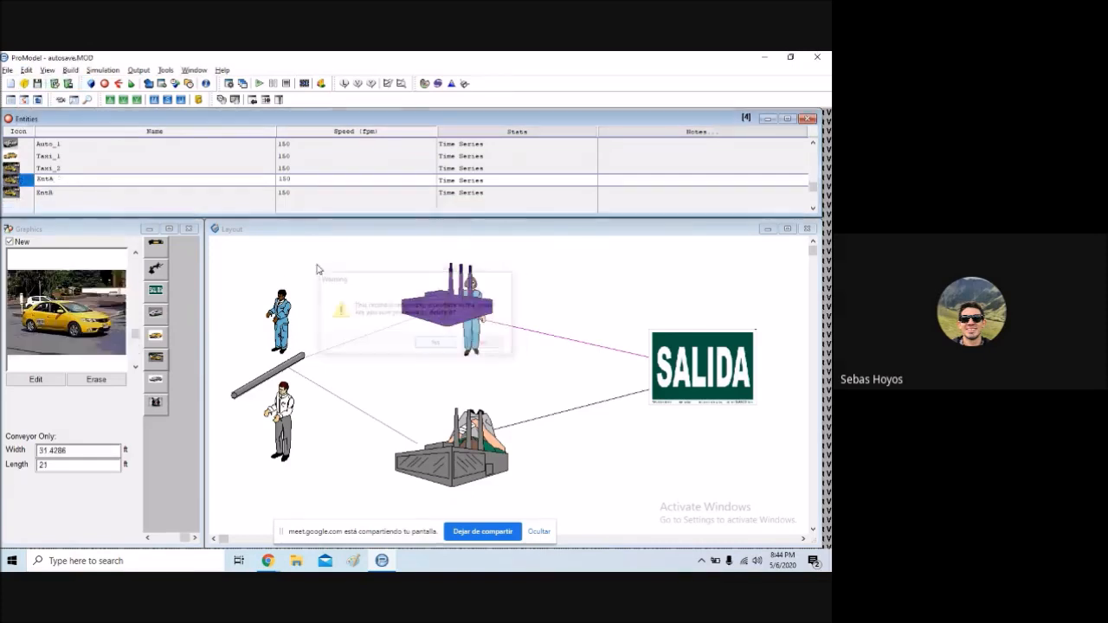
- Delete the EntA and EntB entities, confirming each removal
click(27, 70)
click(45, 83)
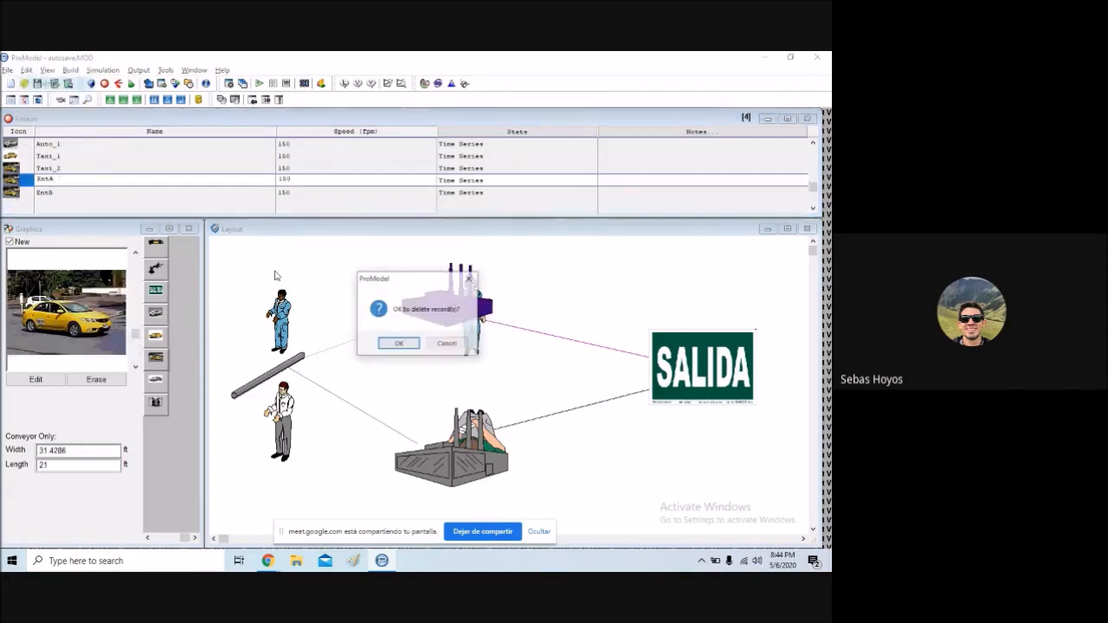
click(389, 344)
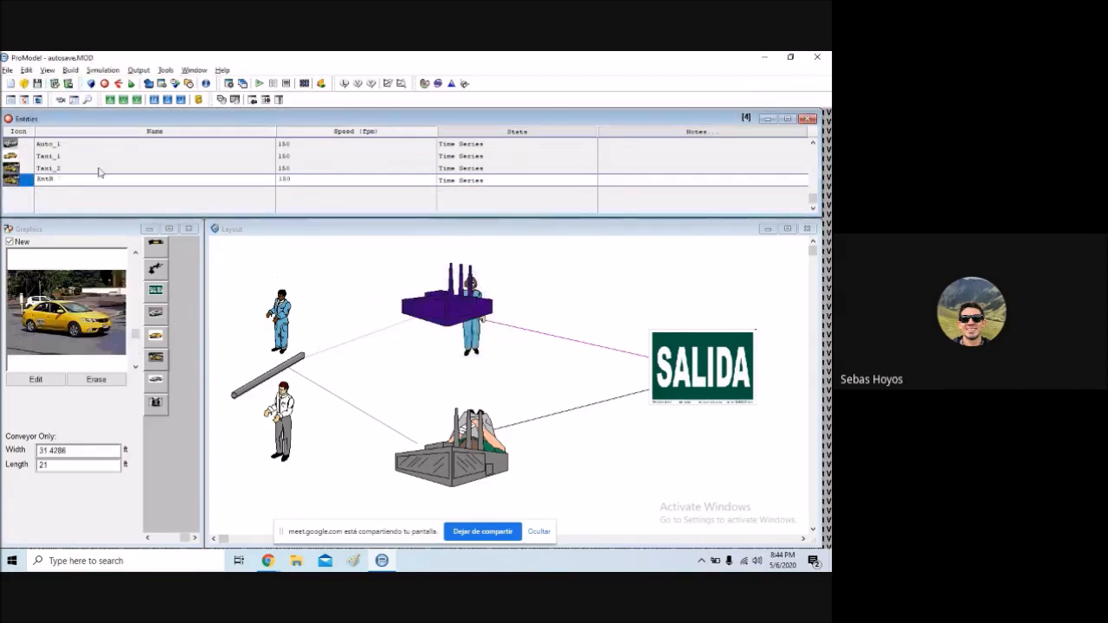
click(27, 70)
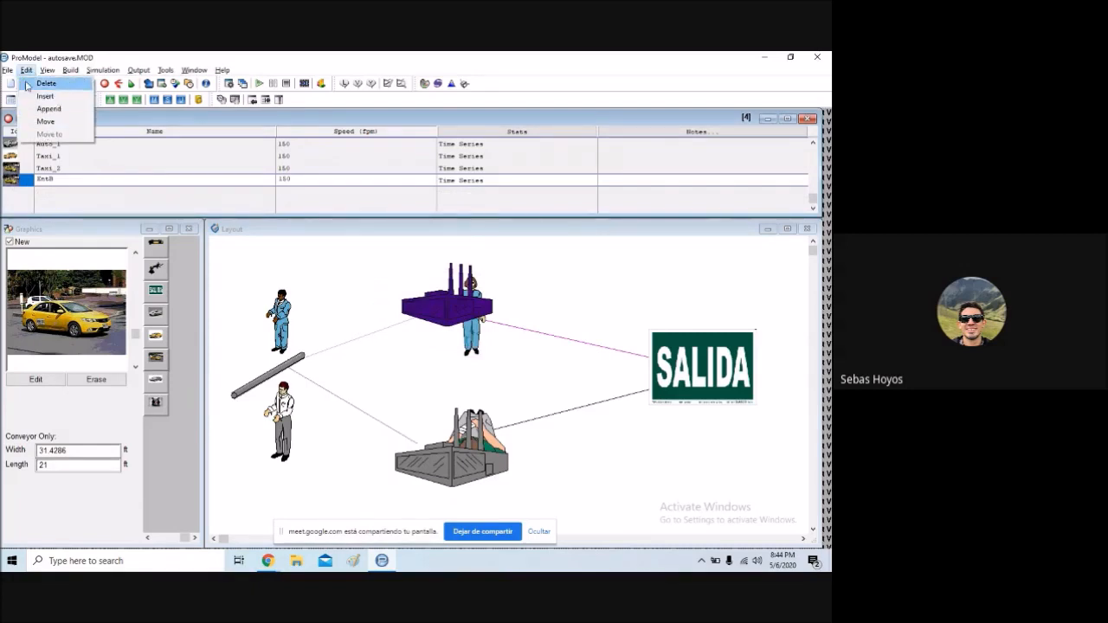
click(66, 180)
click(26, 70)
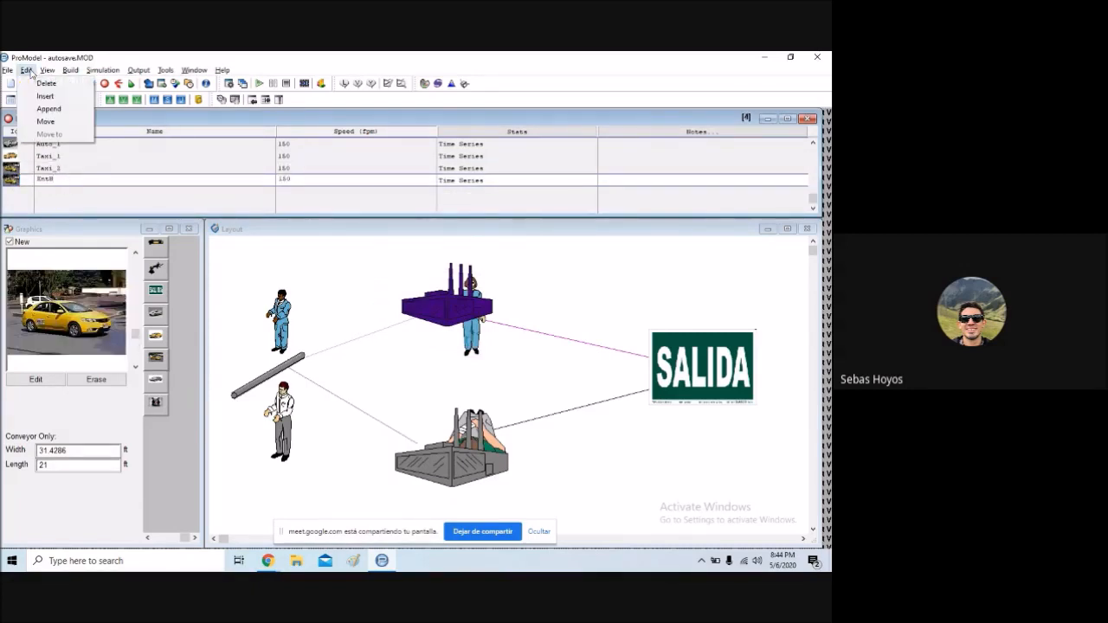
click(45, 83)
click(399, 345)
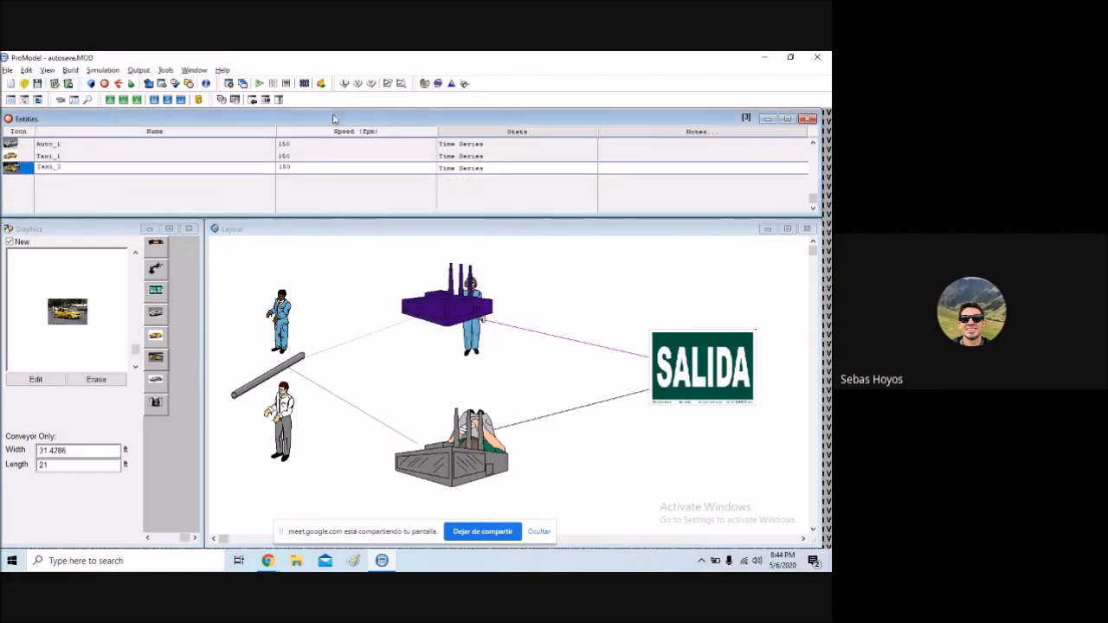
- Try to run the simulation and close the translation status dialog
click(261, 84)
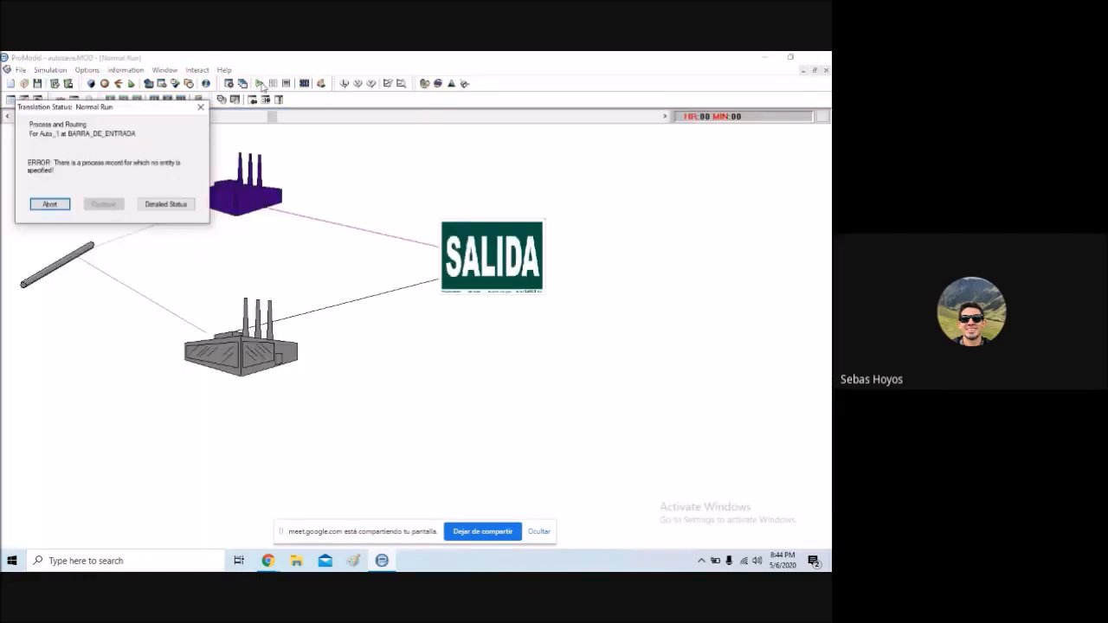
click(199, 108)
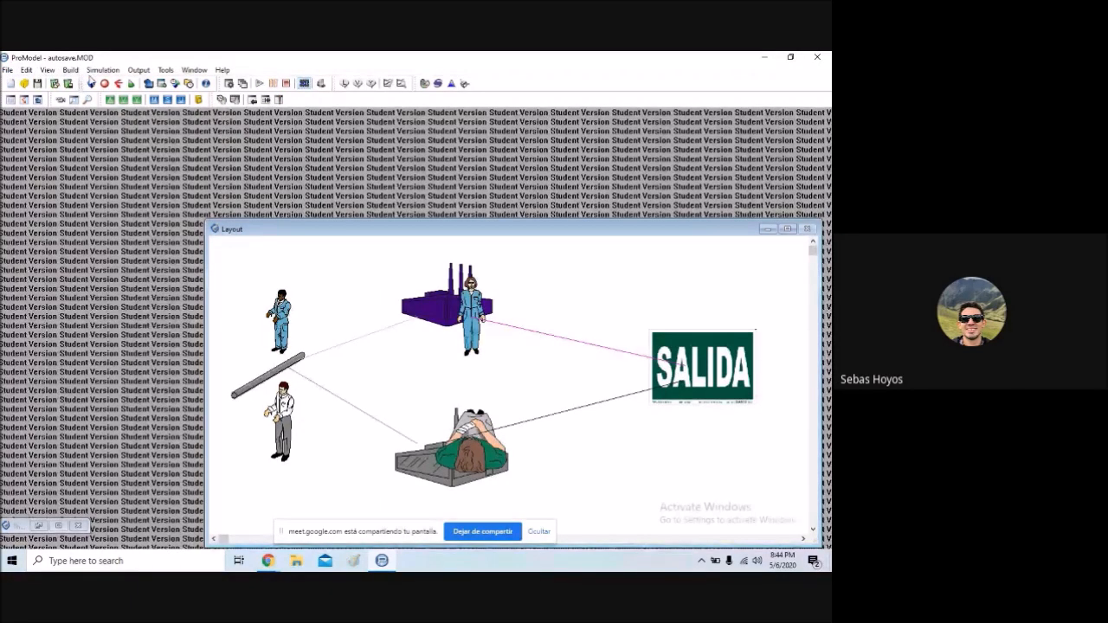
- Delete the unused Loc2 location from the Locations table and run the simulation again
click(27, 70)
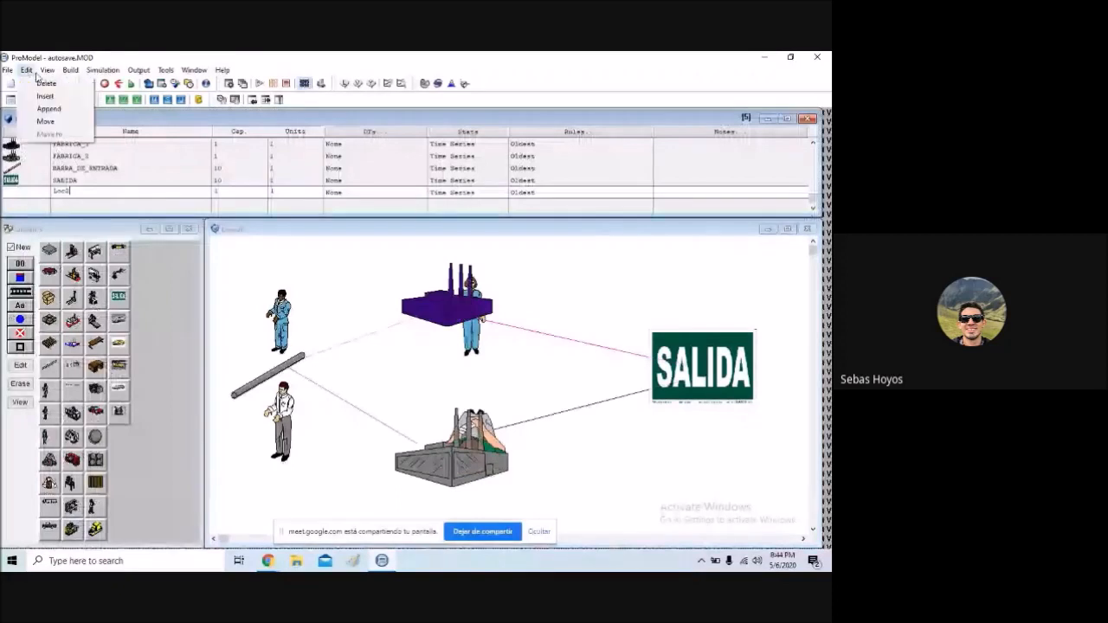
click(45, 81)
click(399, 343)
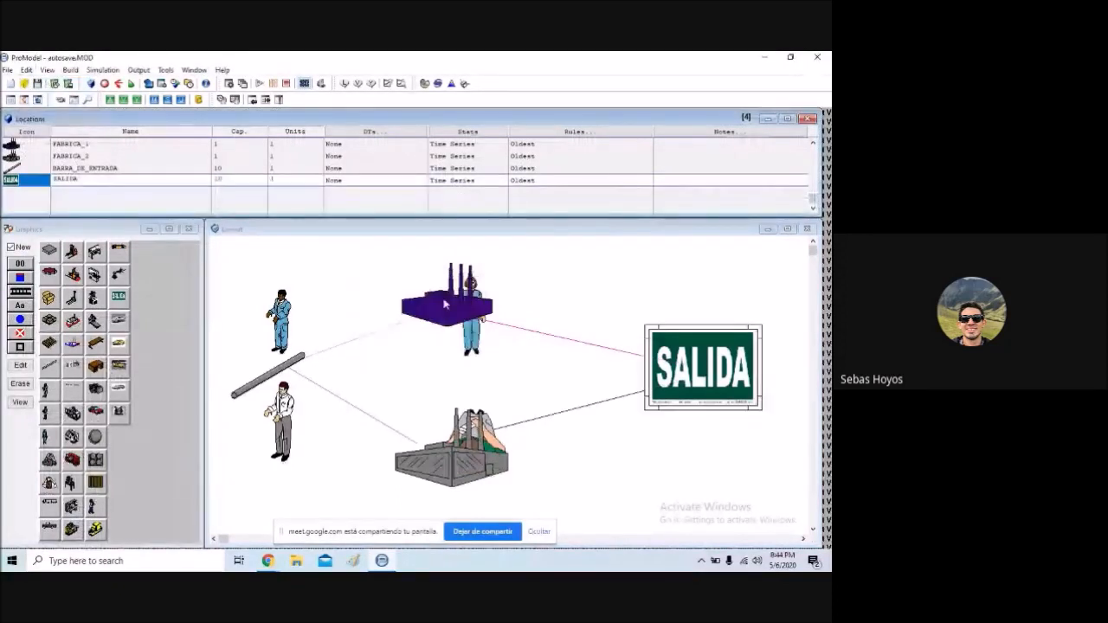
click(257, 86)
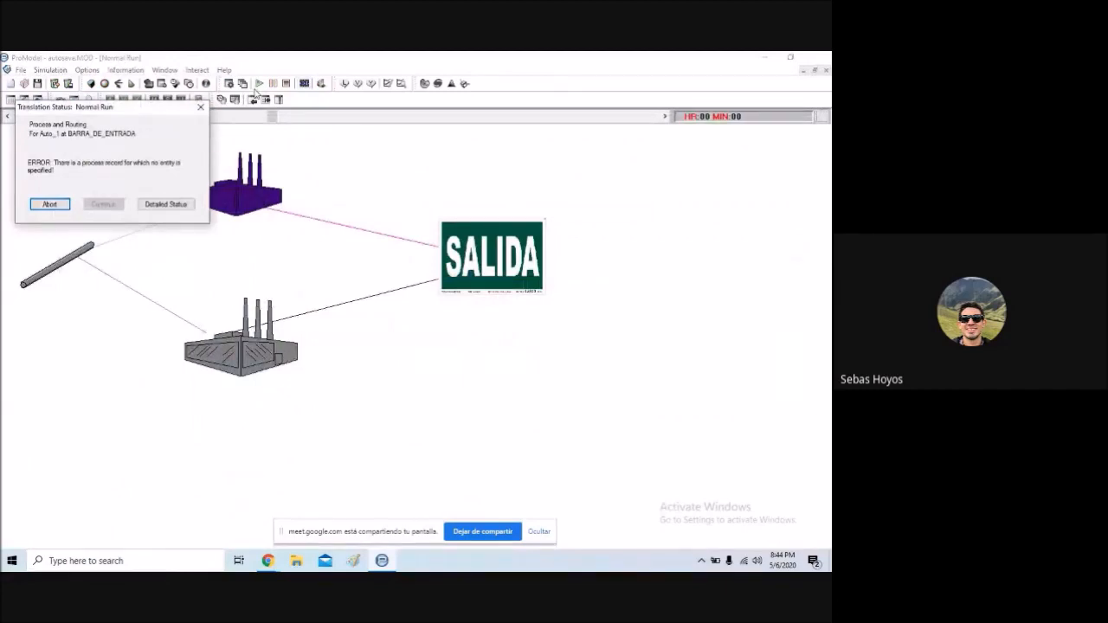
- Close the translation status dialog, add the entity Auto_2 with the grey car graphic and run the simulation again
click(50, 204)
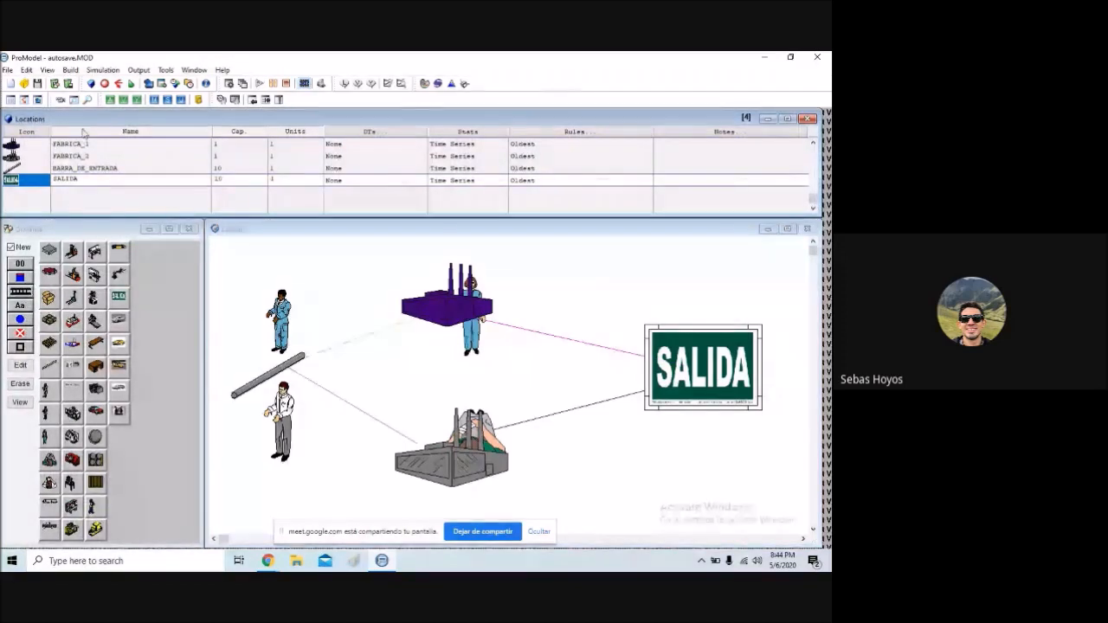
click(104, 83)
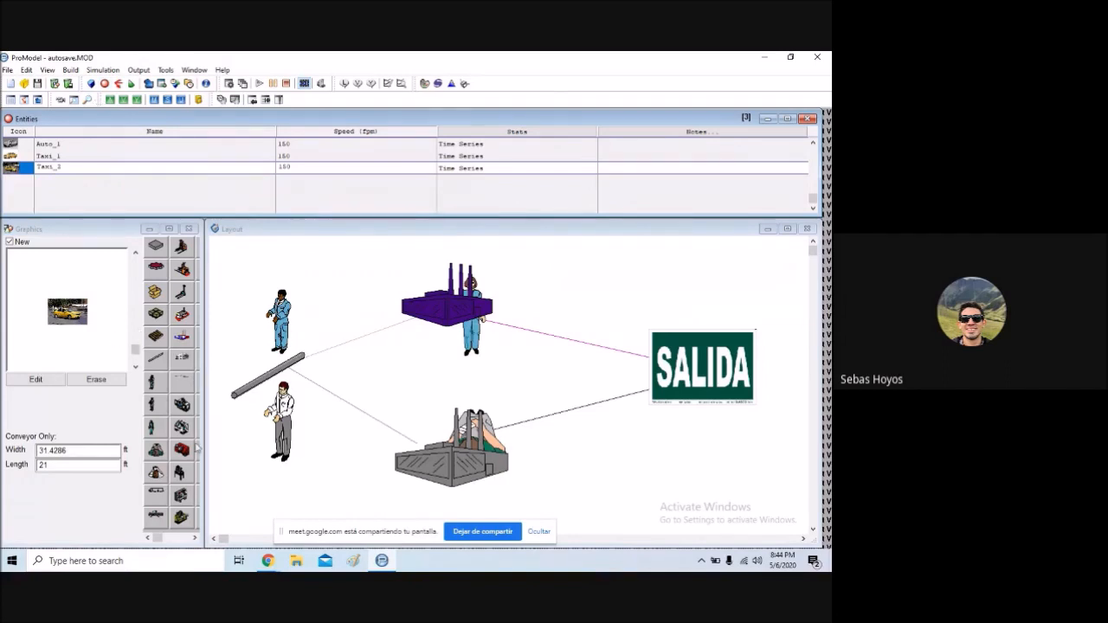
drag(160, 538, 185, 538)
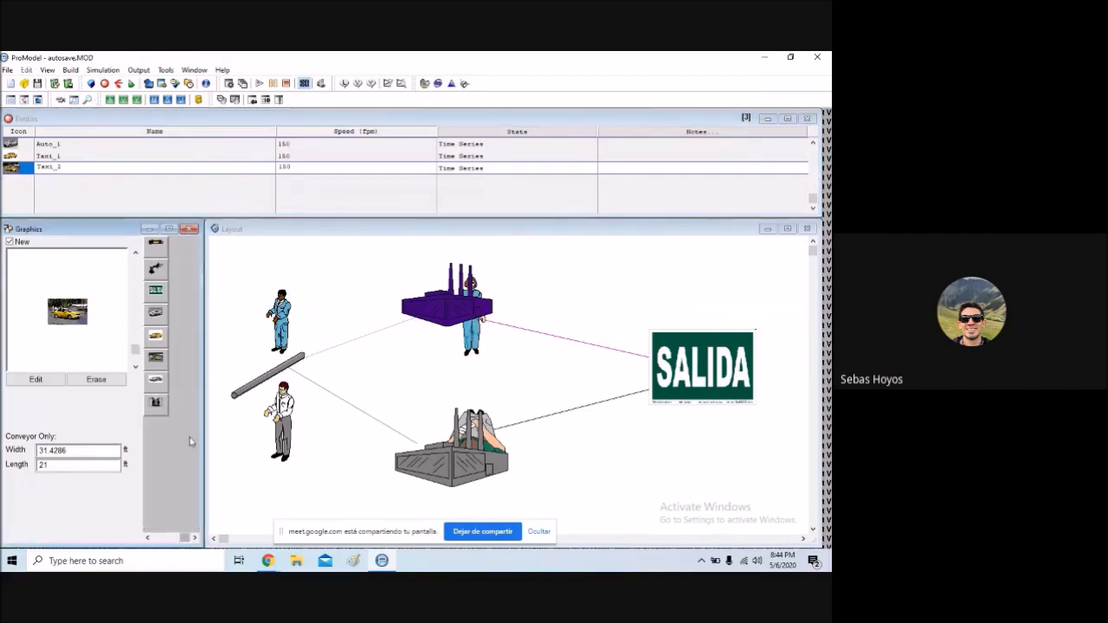
click(155, 379)
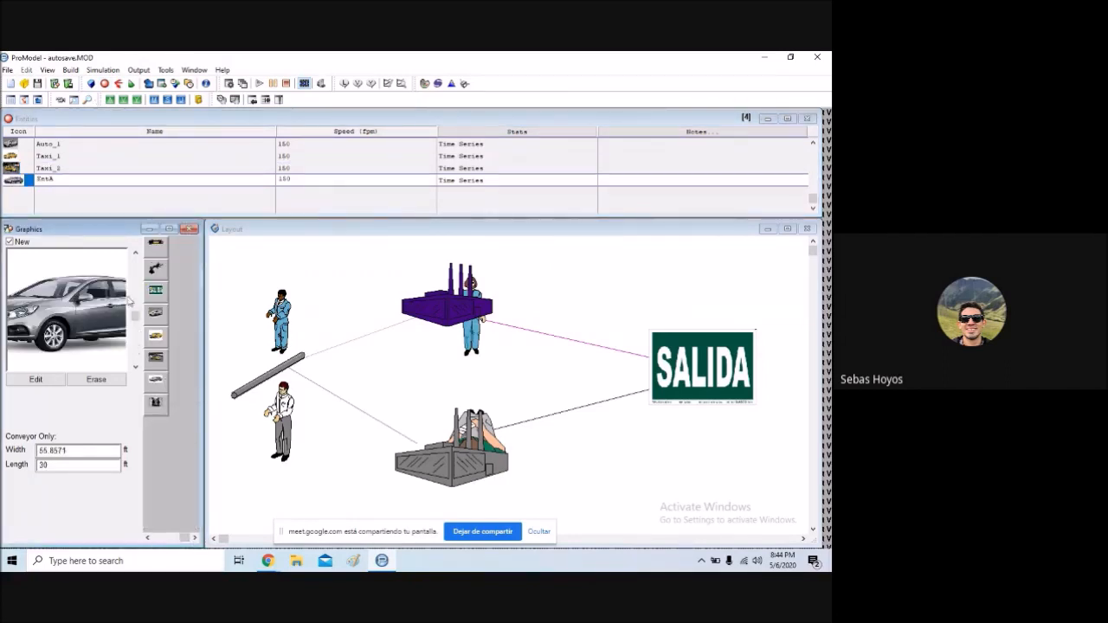
click(61, 182)
text(Auto_2)
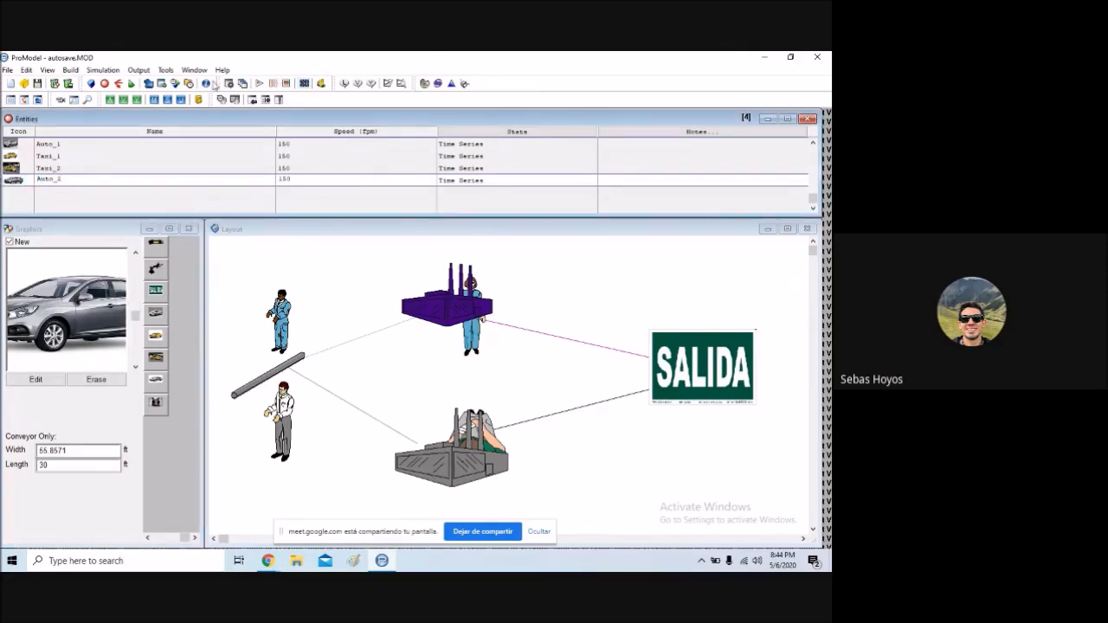
click(259, 84)
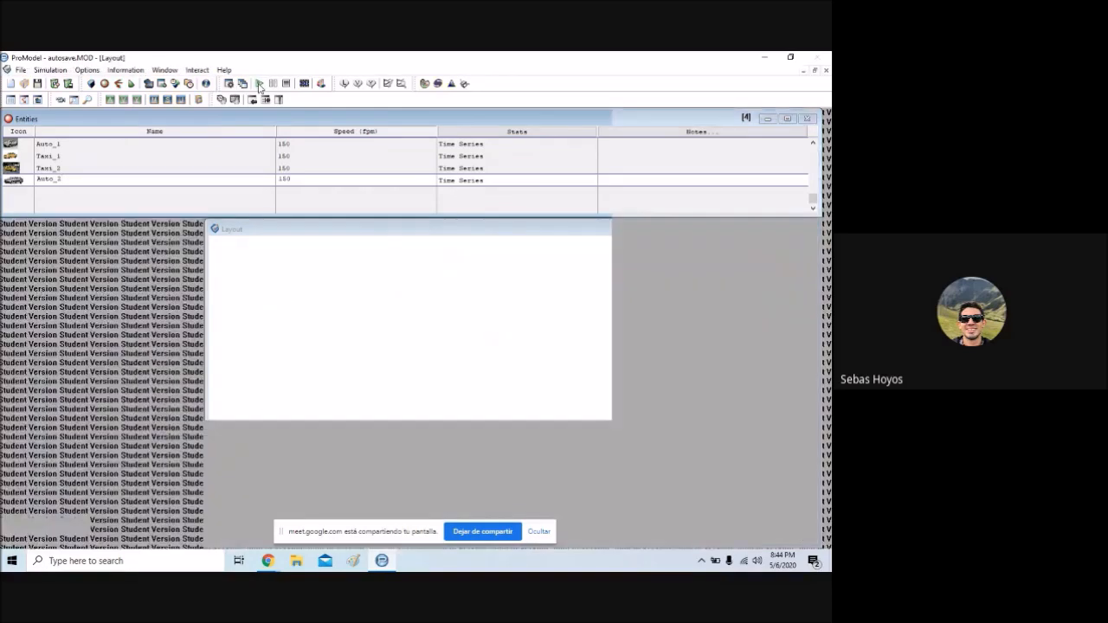
click(50, 204)
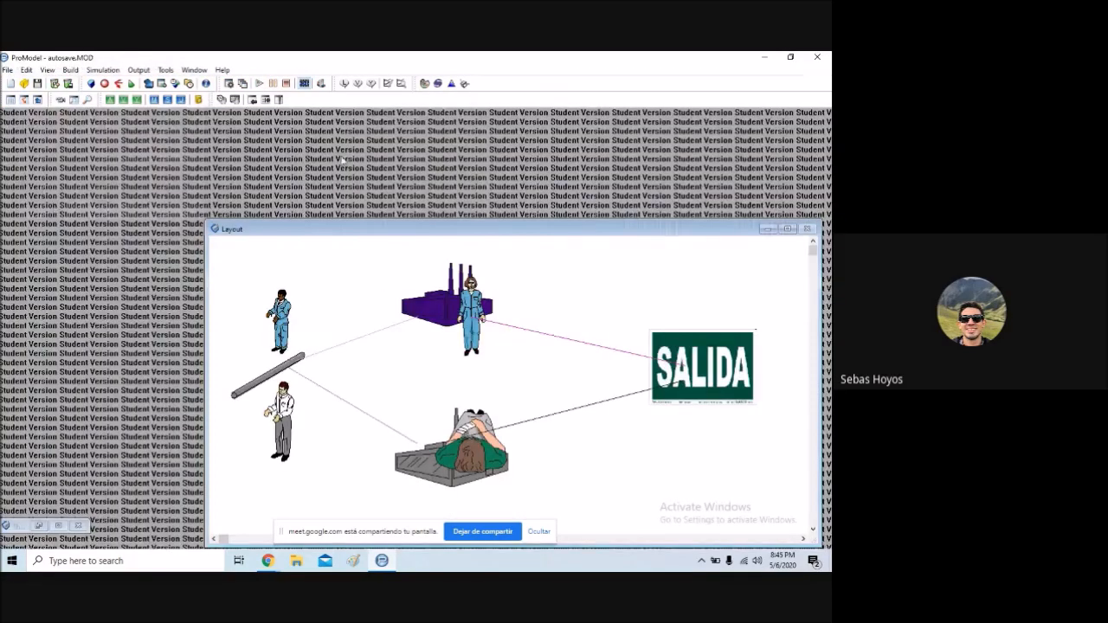
- Open the Path Networks table and set the path color of camino_1 to black
click(118, 84)
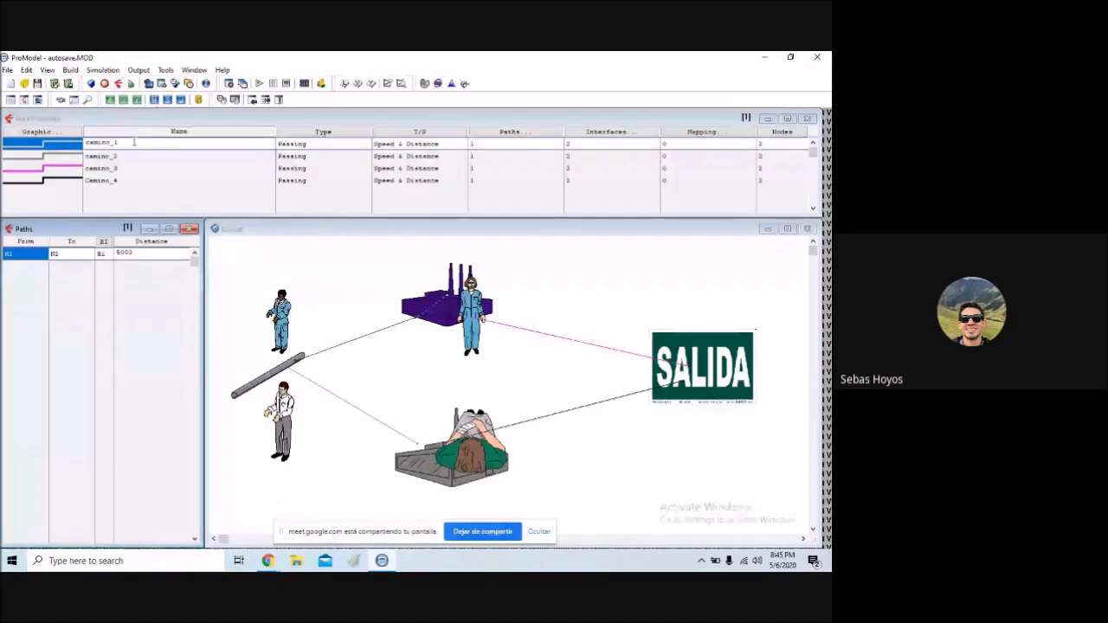
click(148, 191)
click(73, 148)
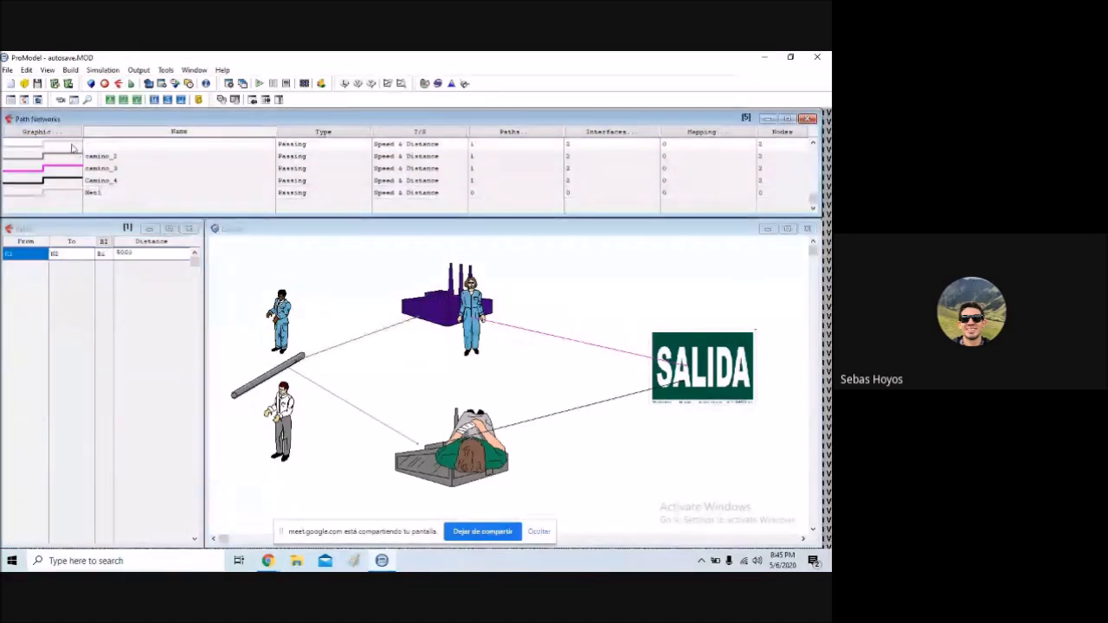
click(67, 148)
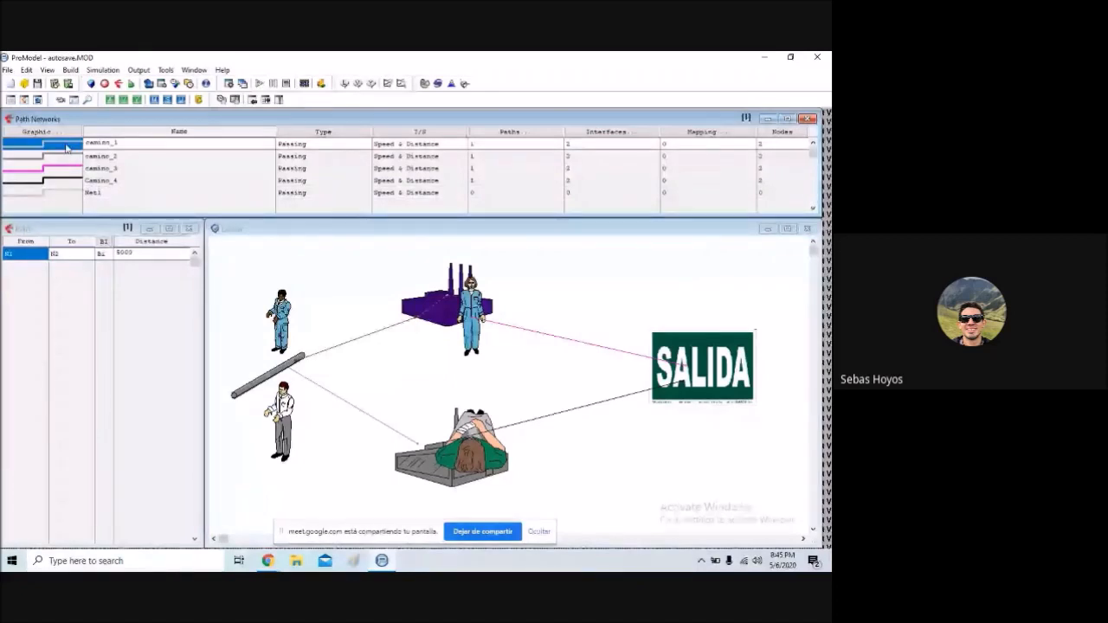
click(67, 148)
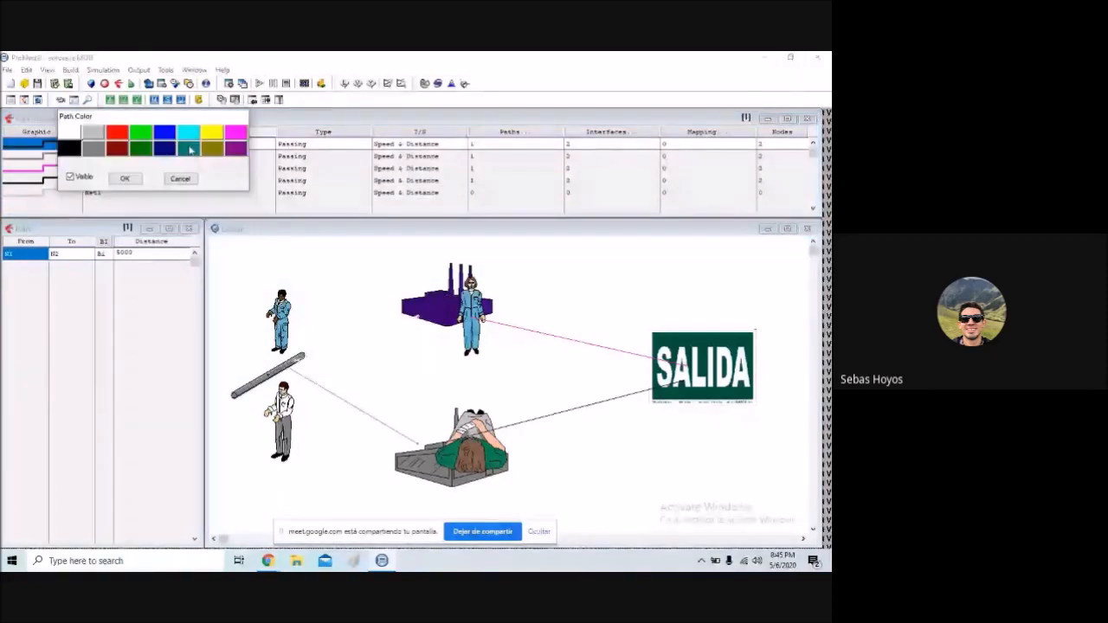
click(125, 179)
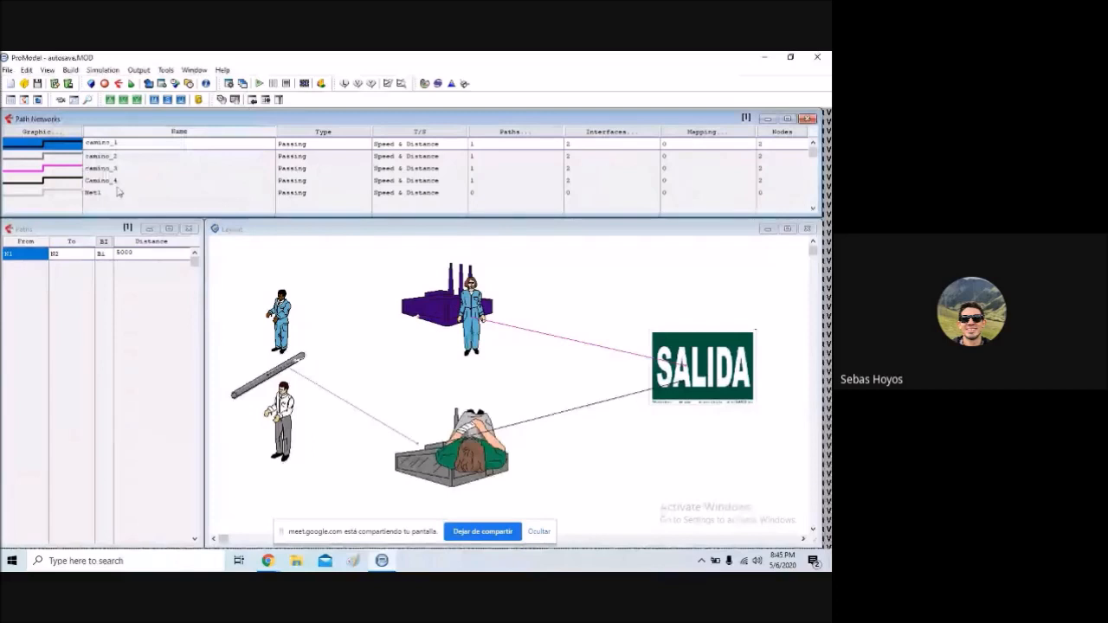
- Draw an additional camino_1 path about 22 ft long from beside the upper worker towards the purple factory
click(345, 147)
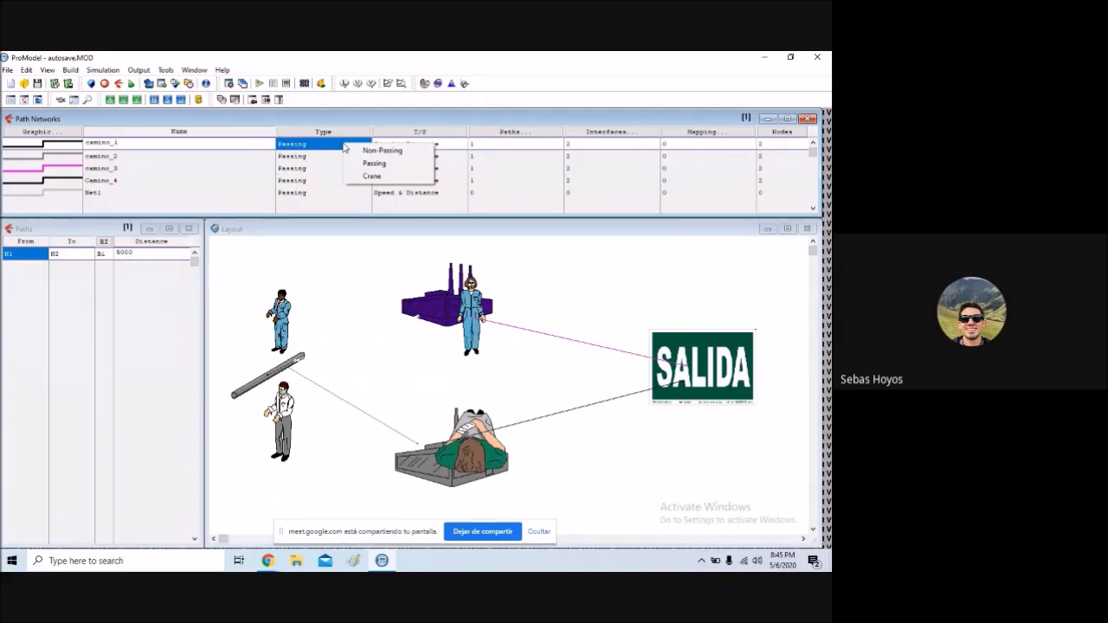
click(302, 316)
click(308, 308)
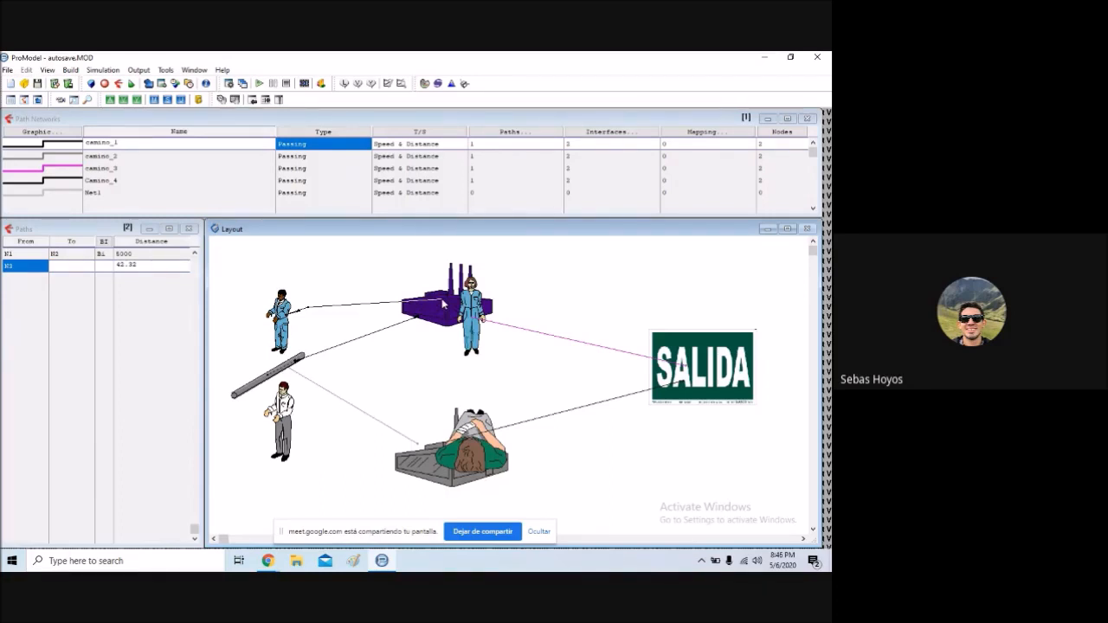
right_click(359, 310)
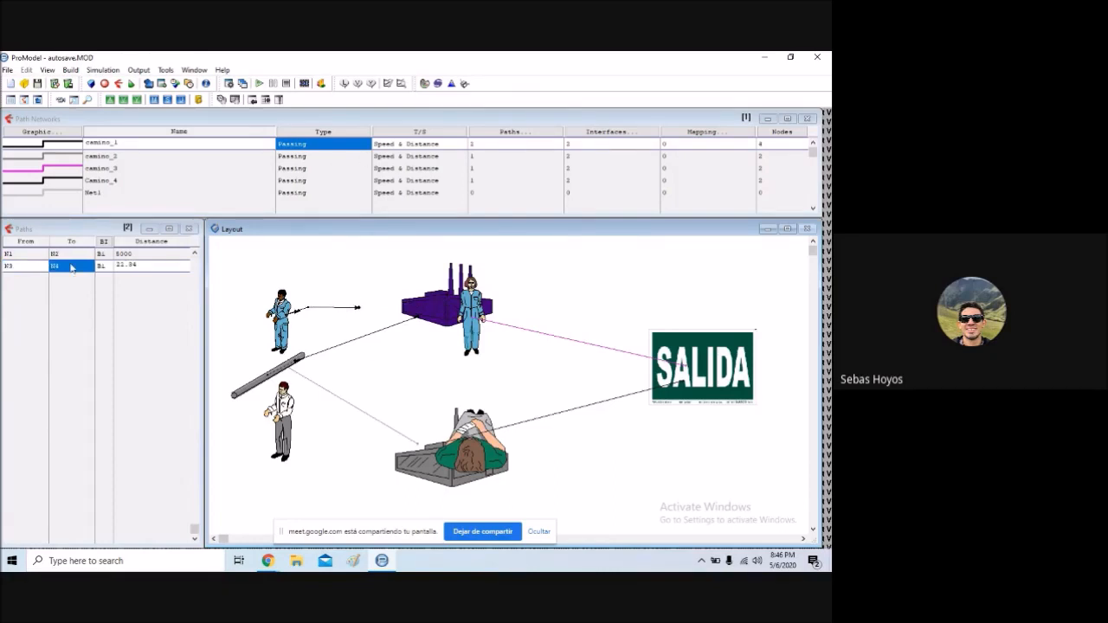
- Delete the additional N3 to N4 path from camino_1 and confirm its removal
click(37, 267)
click(26, 70)
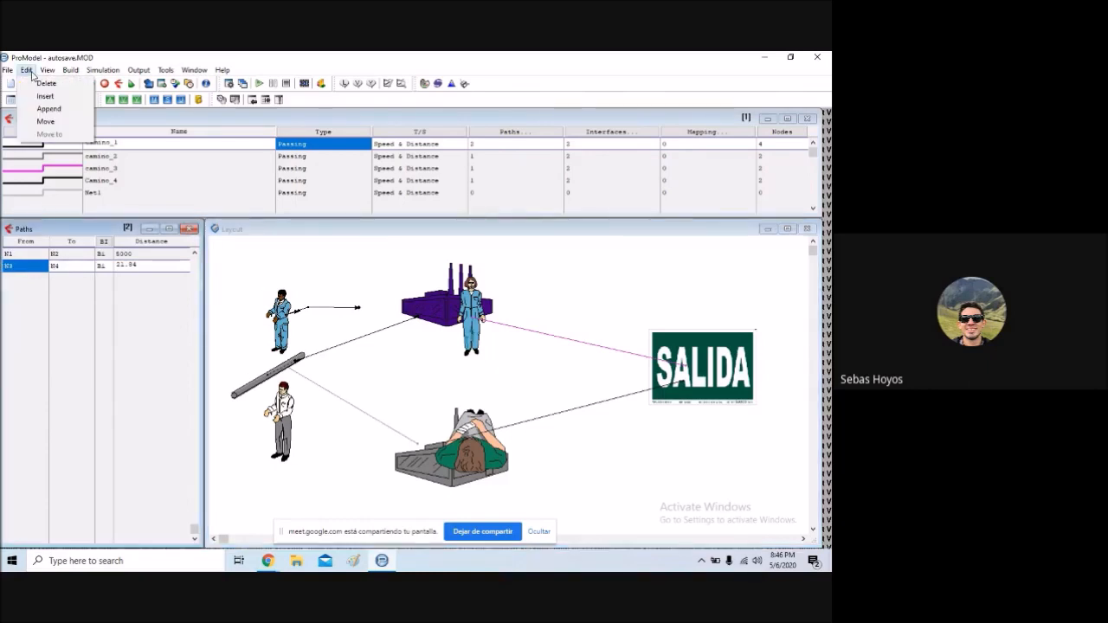
click(65, 86)
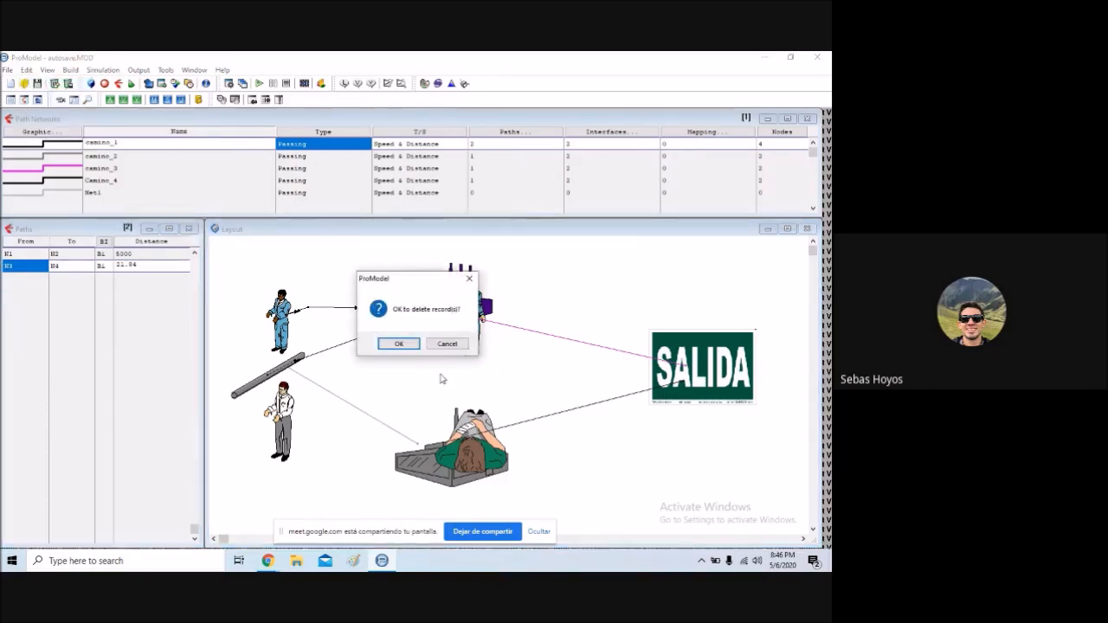
click(406, 345)
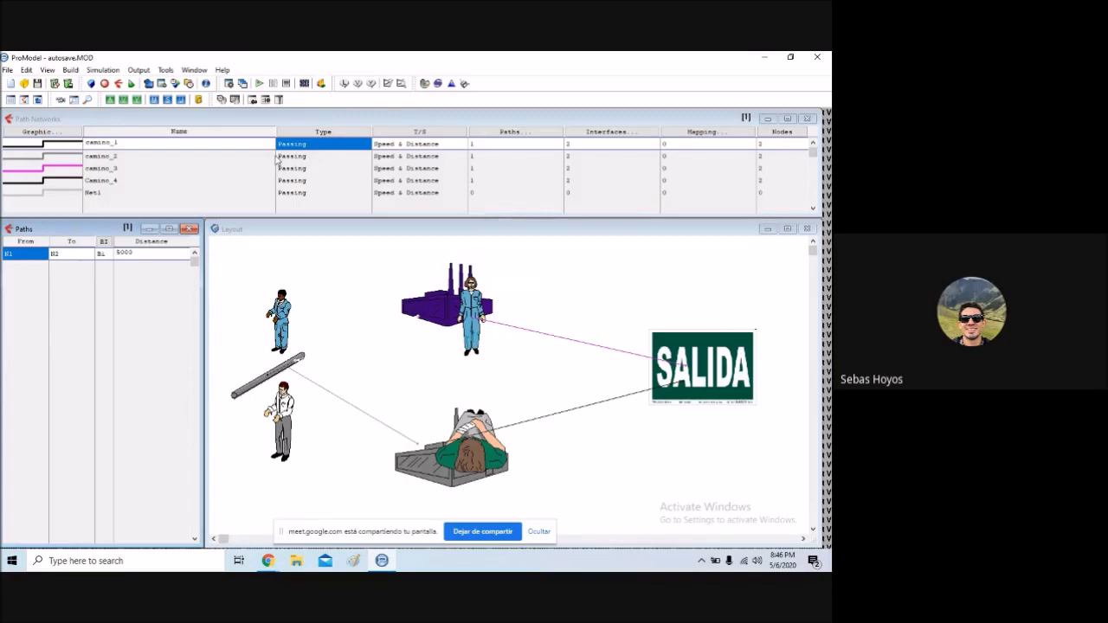
- Examine the available Type and T/S options for the camino_1 path network
click(303, 144)
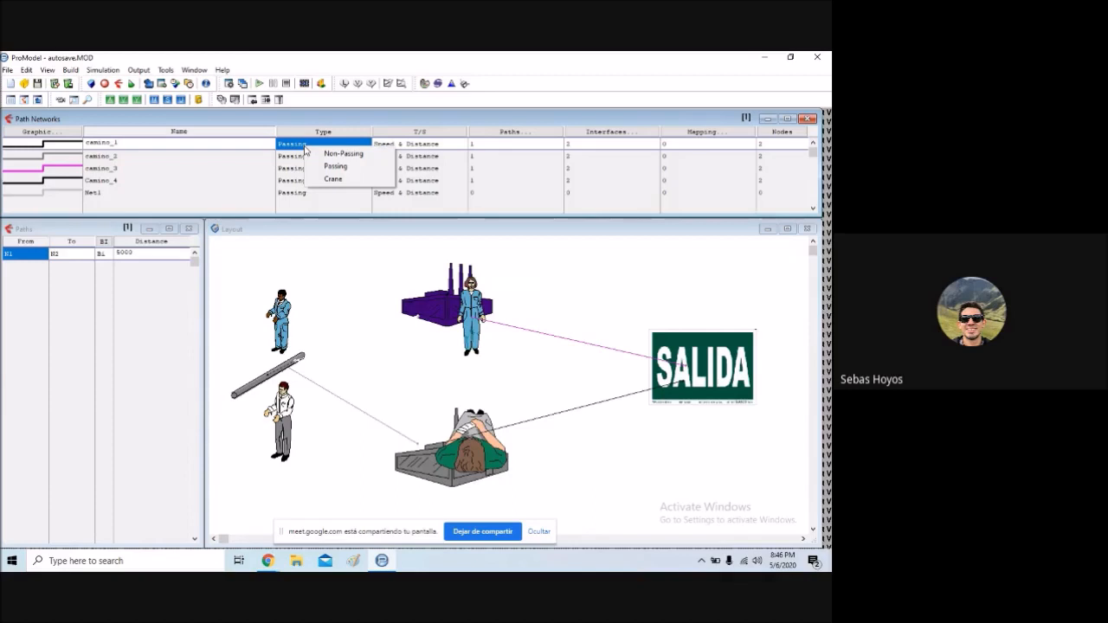
click(432, 131)
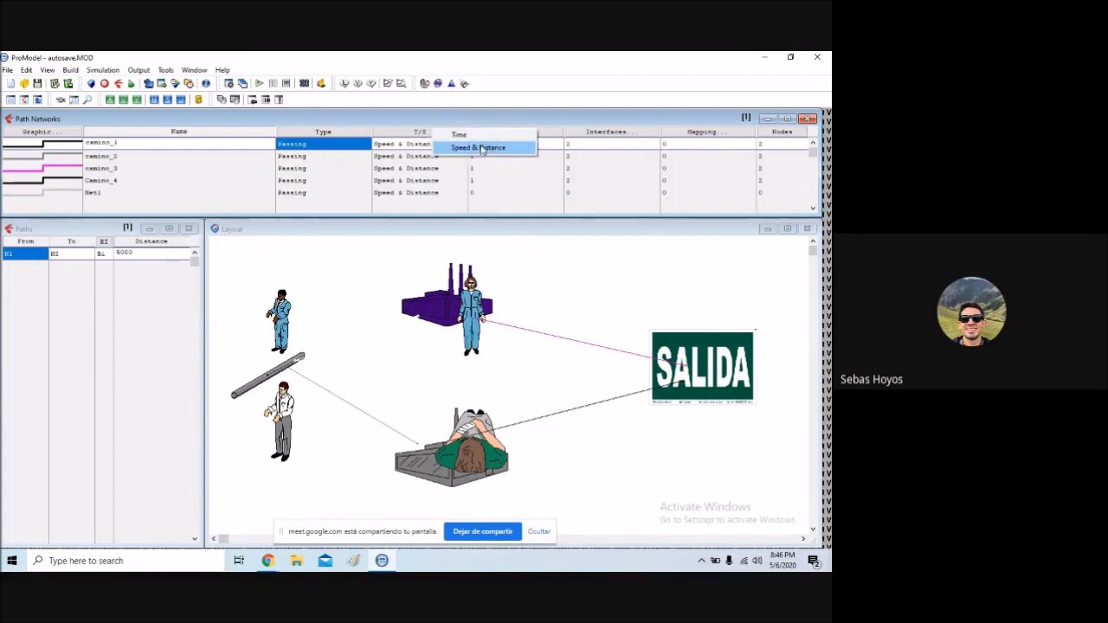
click(417, 136)
click(416, 133)
click(482, 122)
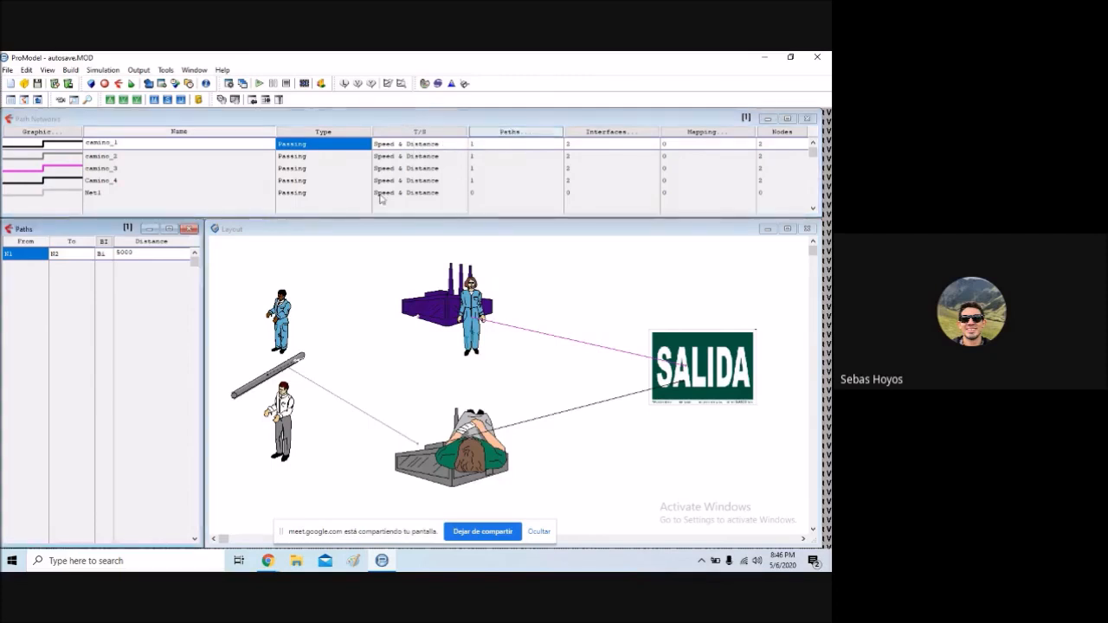
- Delete the unused Net1 path network record and confirm its removal
click(114, 191)
click(27, 71)
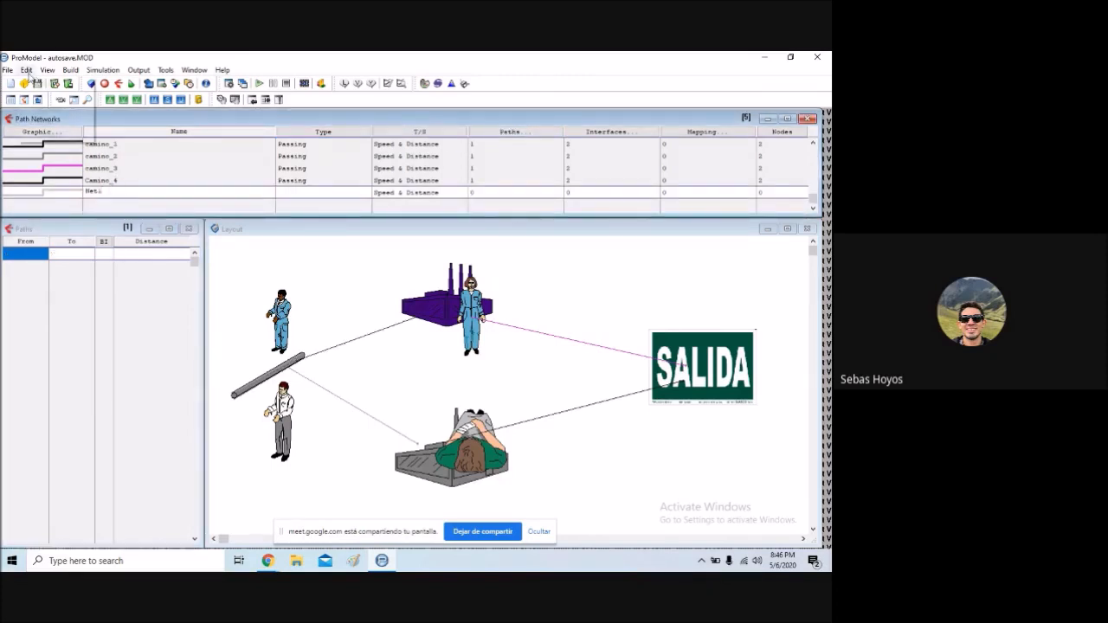
click(54, 84)
click(398, 343)
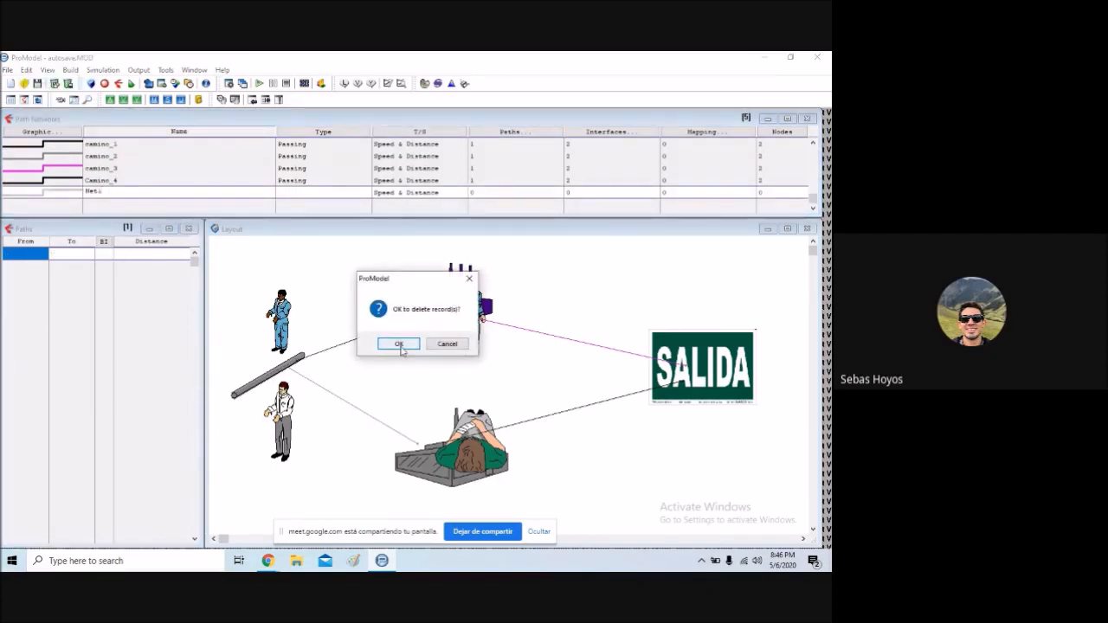
- Examine the paths and the interfaces defined for camino_1
click(502, 144)
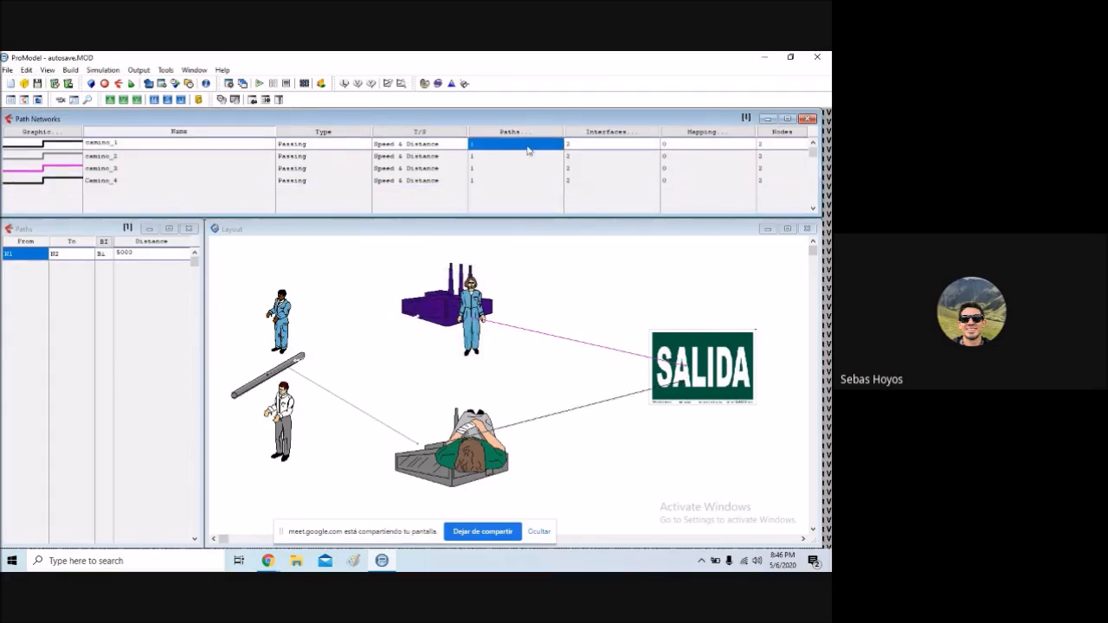
click(609, 147)
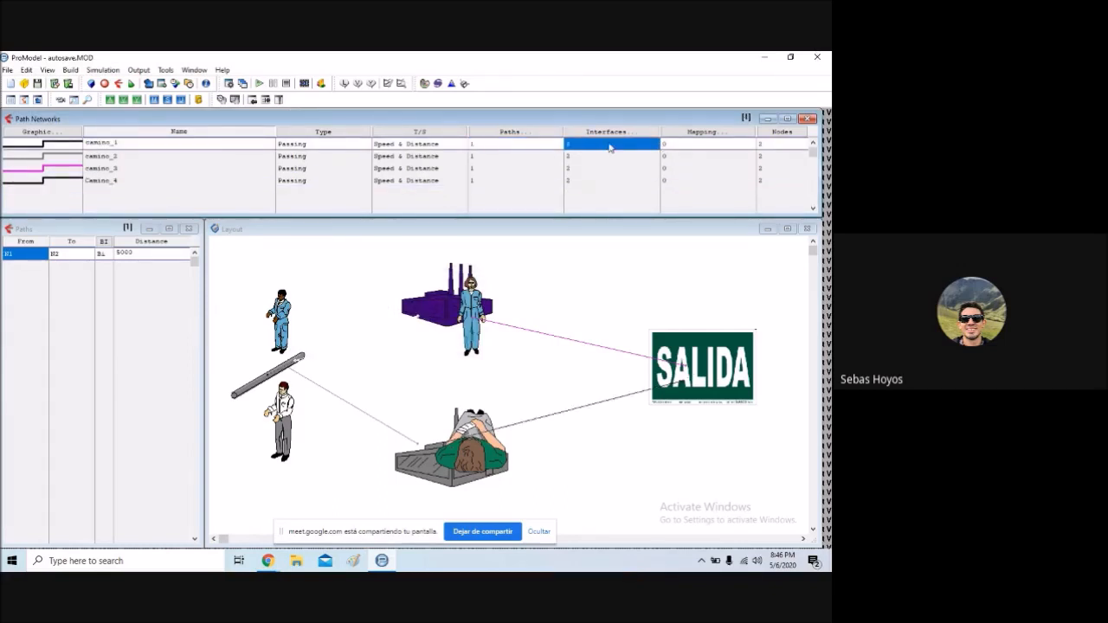
click(549, 147)
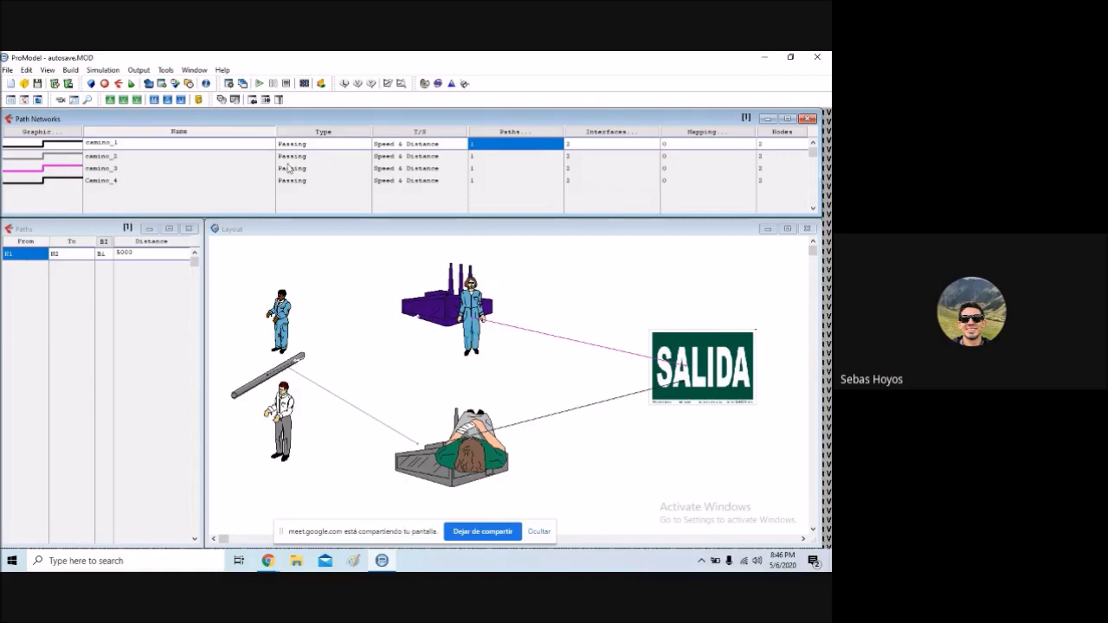
click(591, 145)
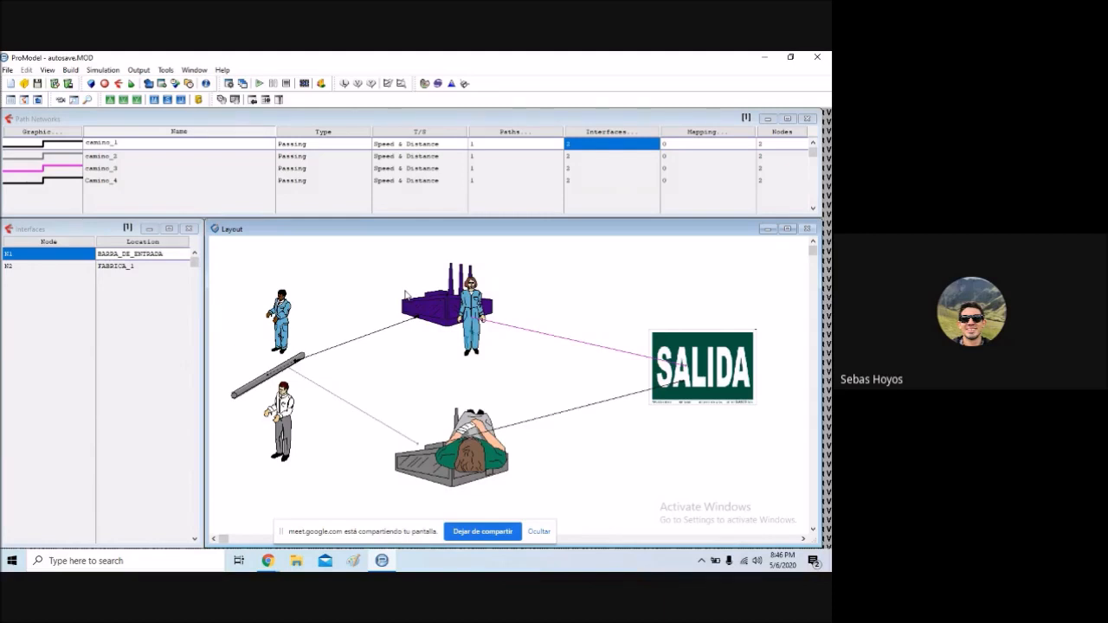
click(490, 150)
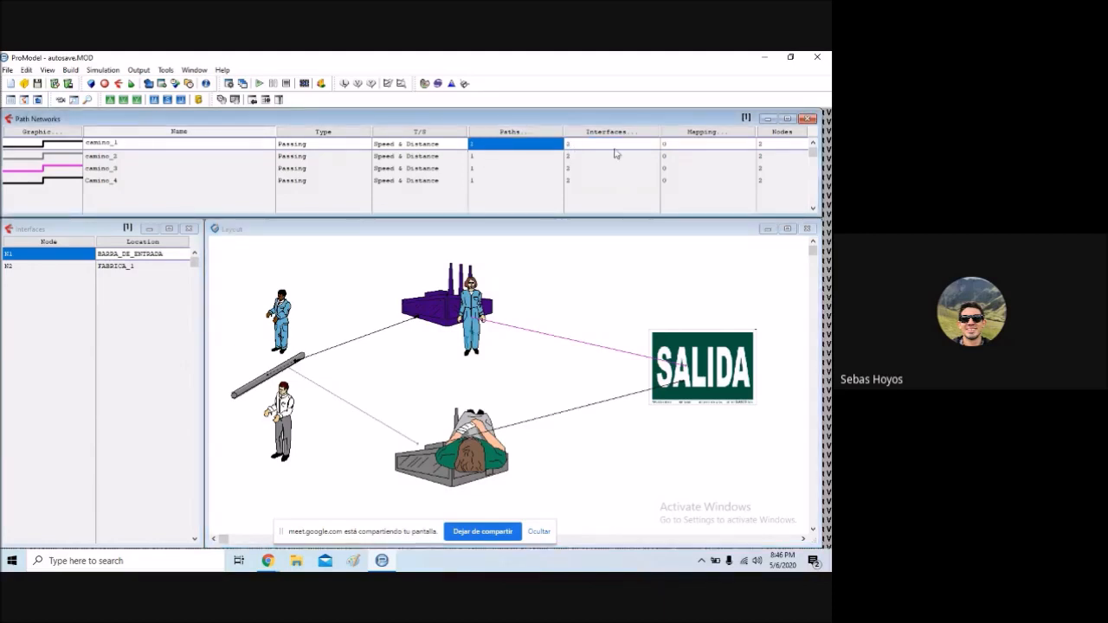
click(617, 153)
click(543, 152)
double_click(533, 148)
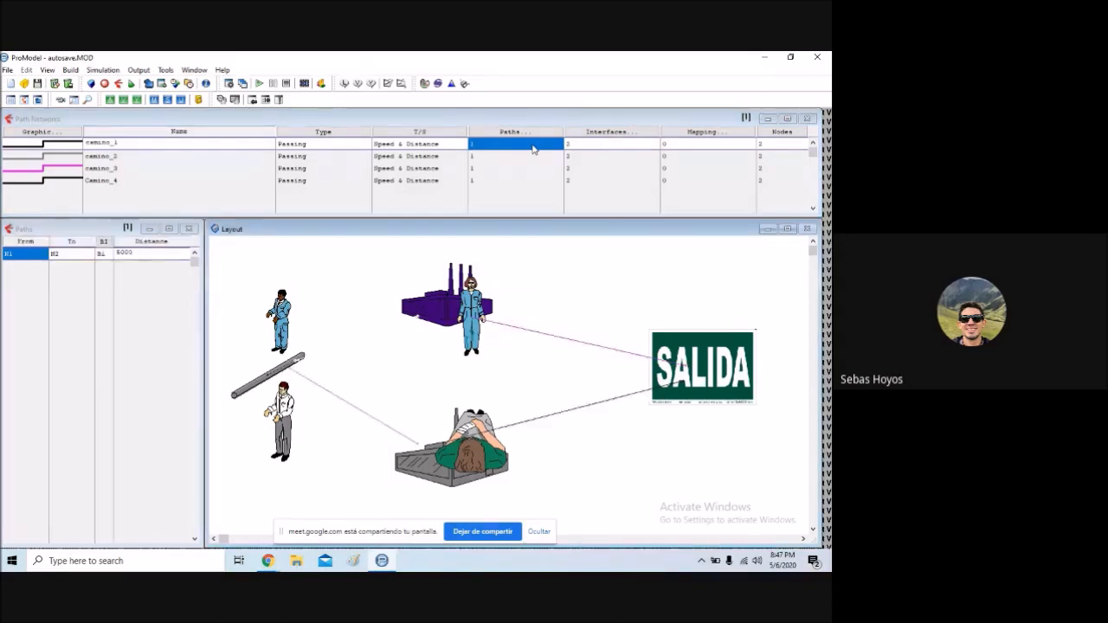
double_click(610, 145)
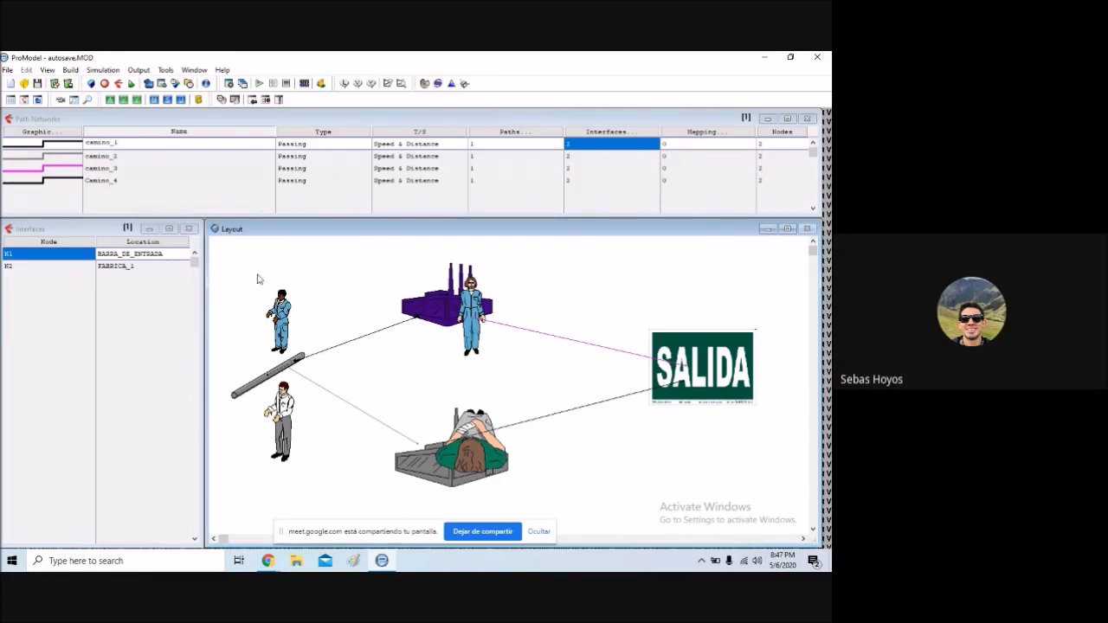
- Examine the interfaces of camino_2 and camino_3, and return to the paths of camino_1
click(579, 164)
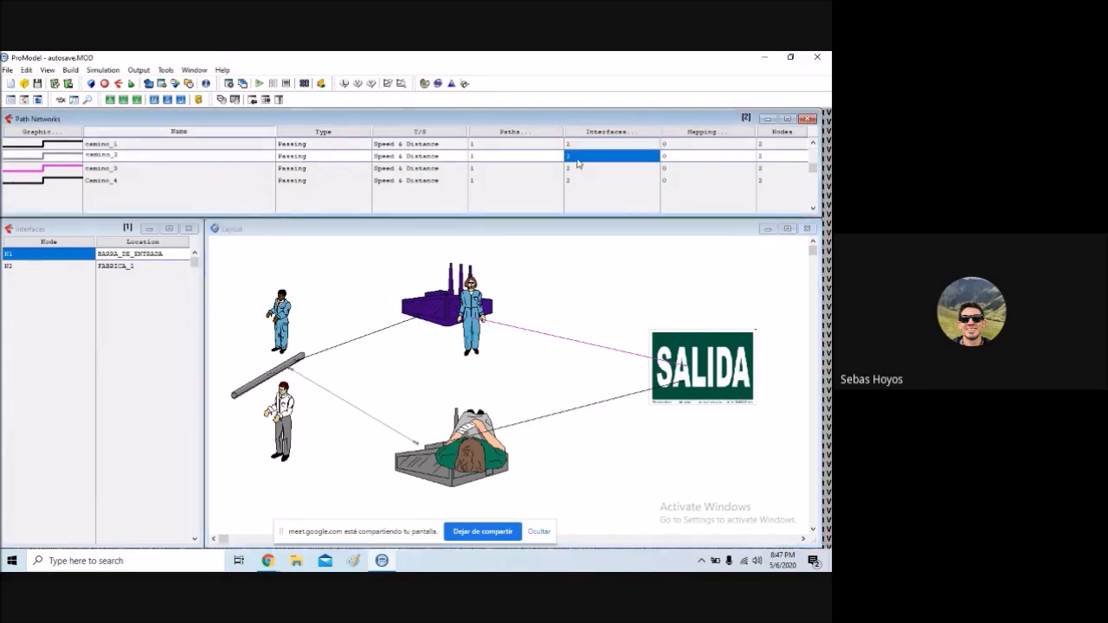
click(581, 168)
click(582, 157)
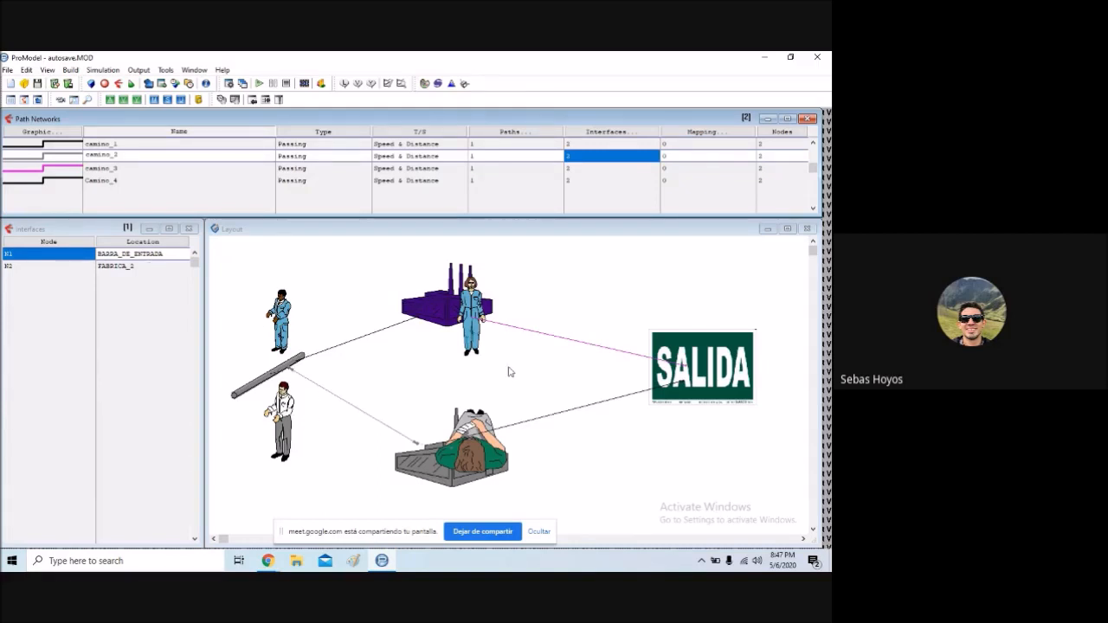
click(589, 173)
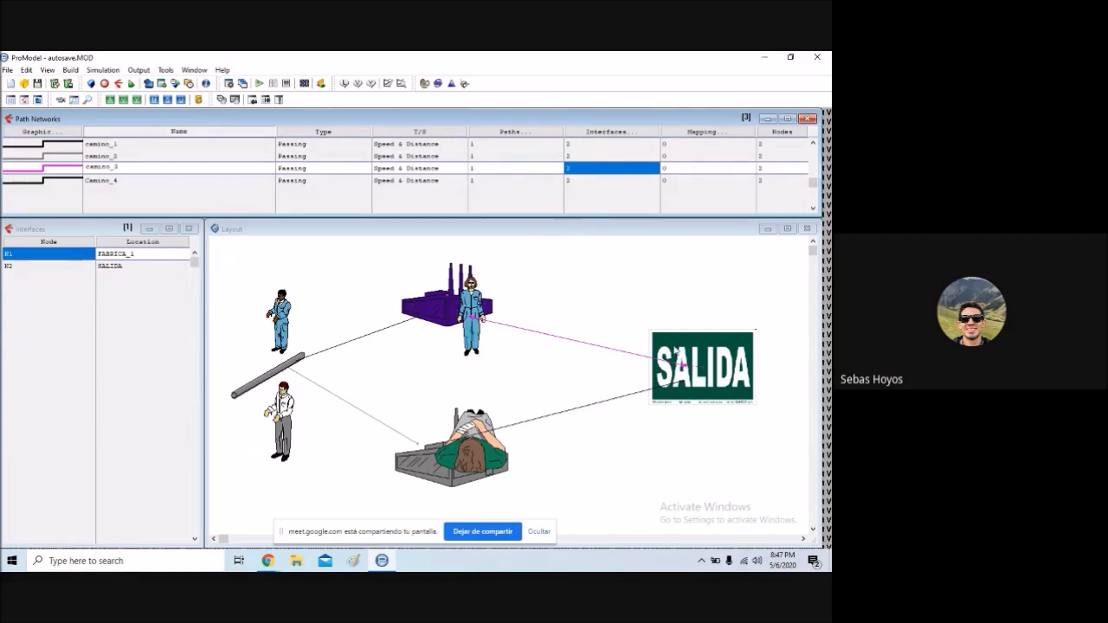
click(540, 149)
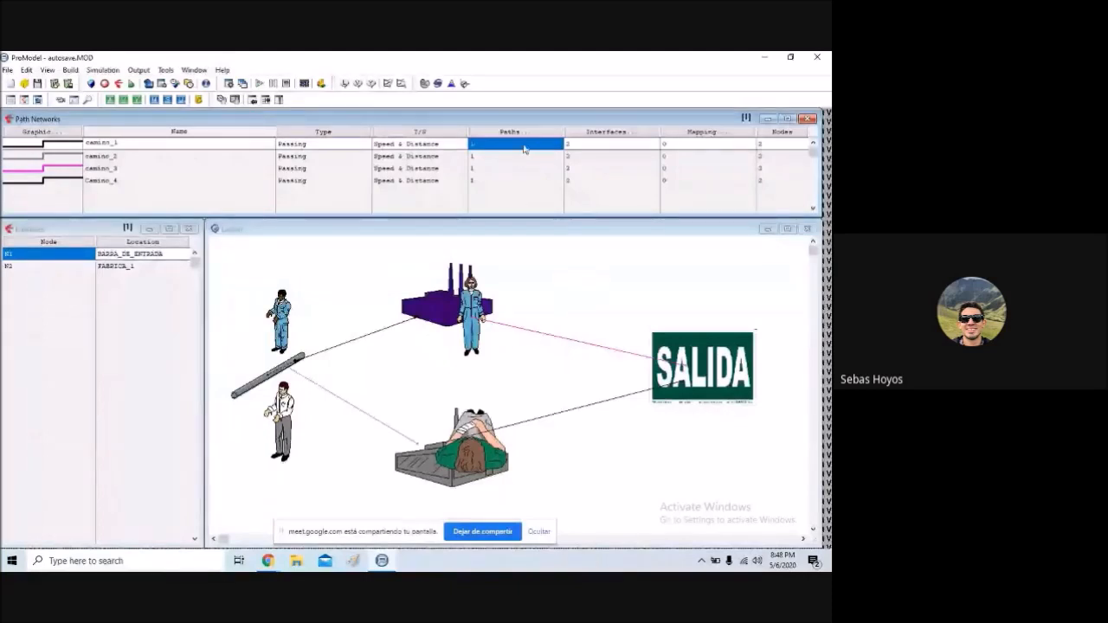
click(519, 134)
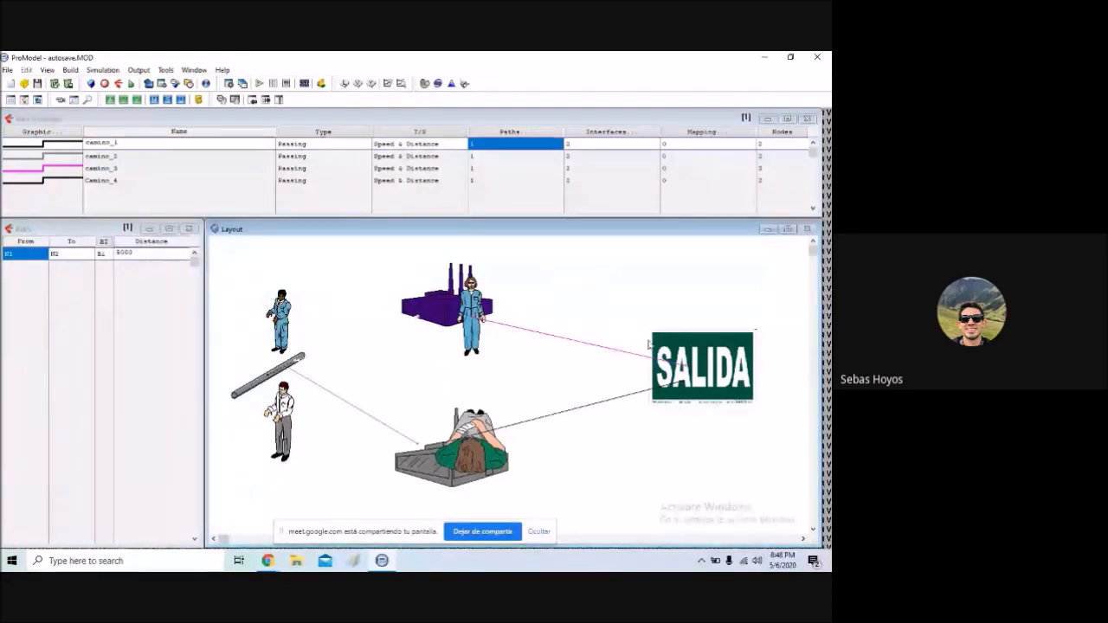
- Examine the distance and the direction options of the camino_1 path
click(161, 254)
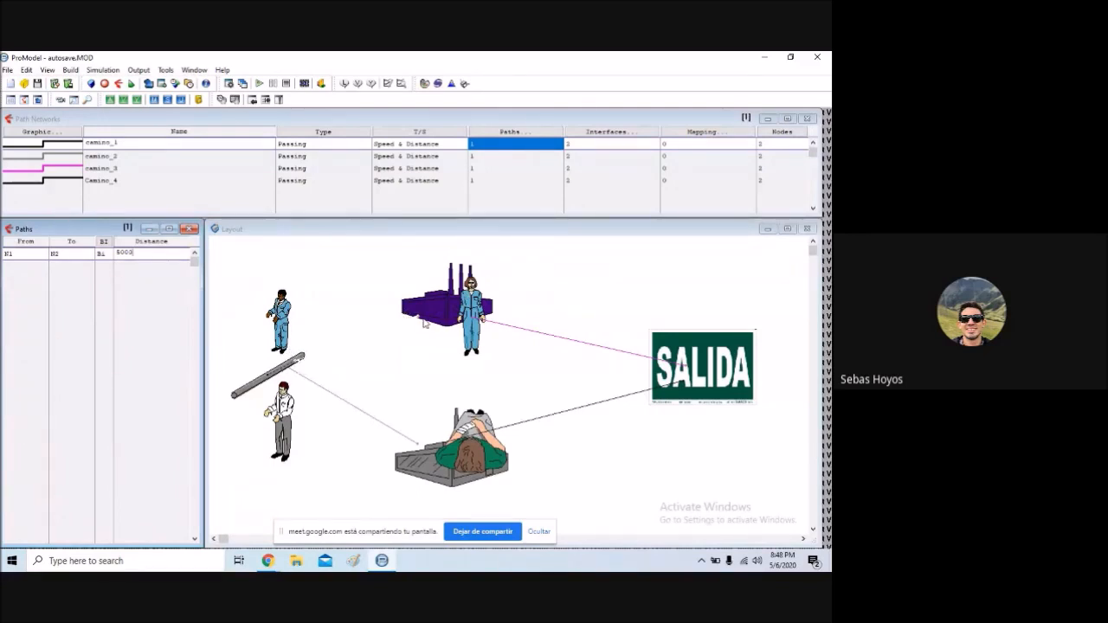
click(103, 250)
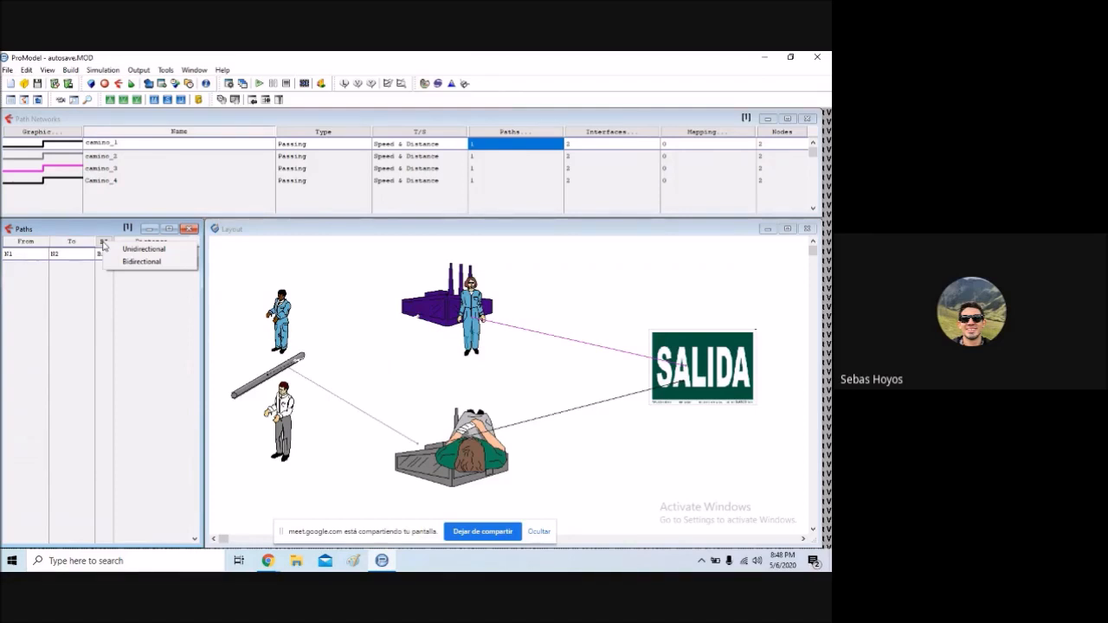
click(378, 330)
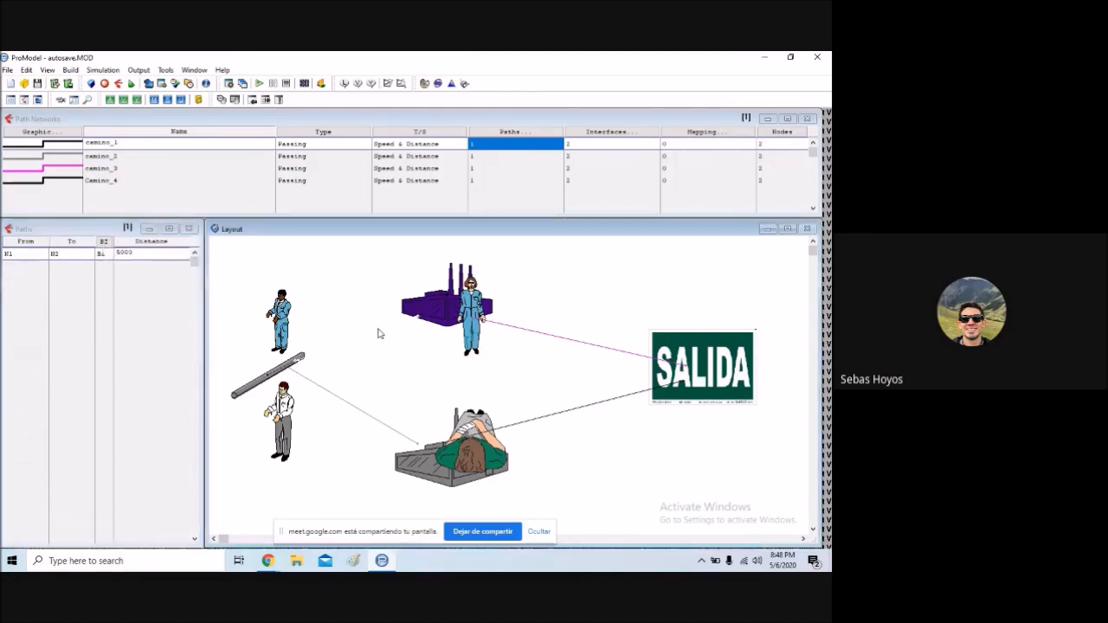
right_click(330, 327)
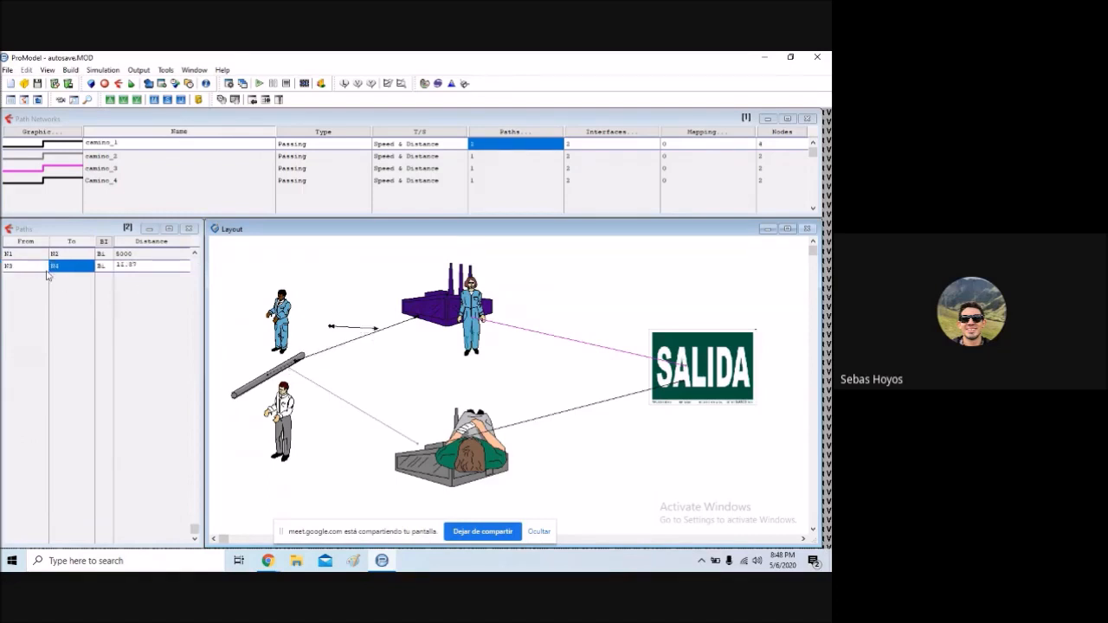
click(27, 70)
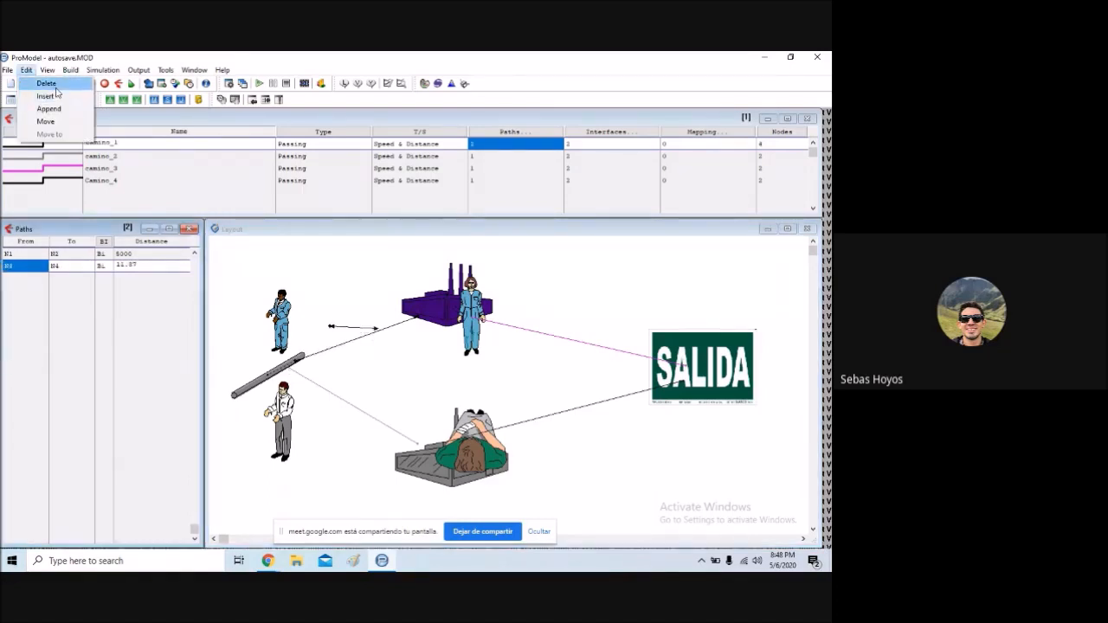
click(42, 82)
click(407, 345)
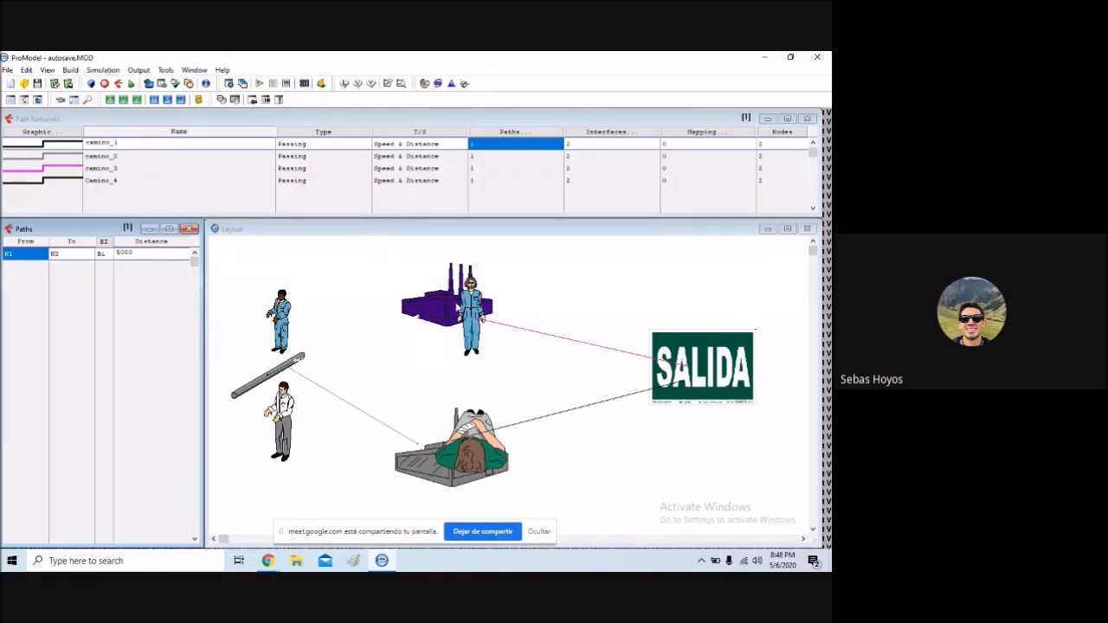
click(103, 253)
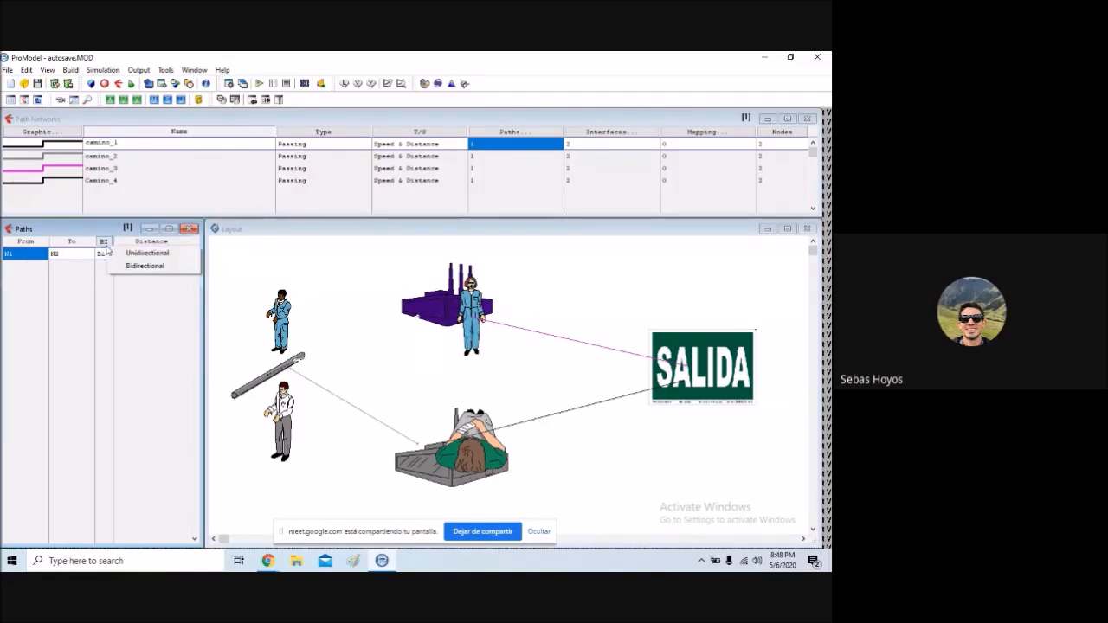
click(326, 260)
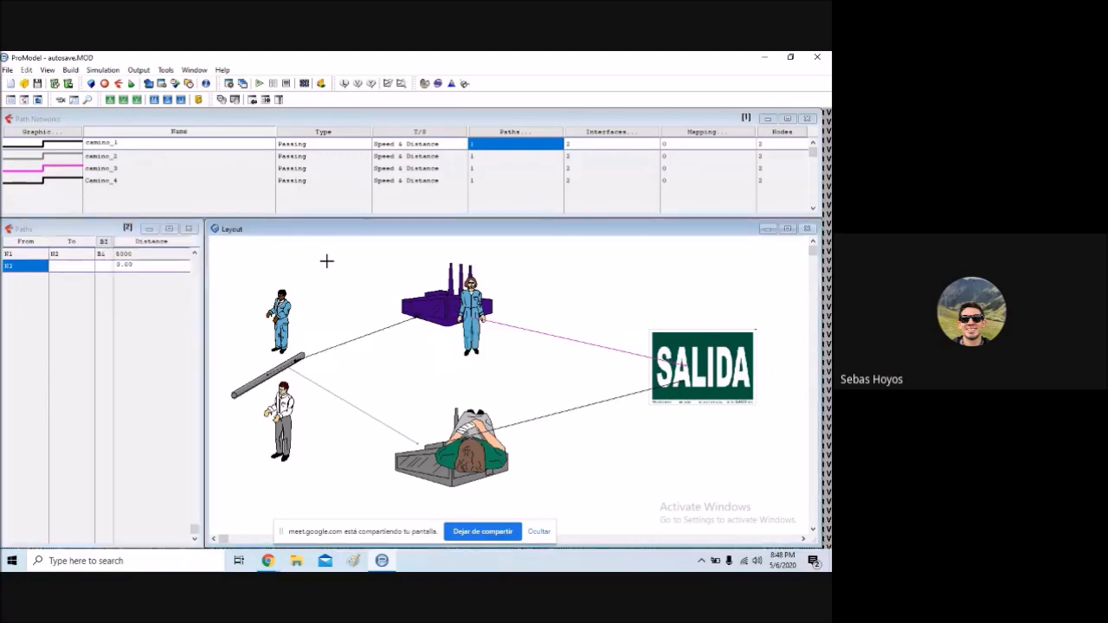
right_click(344, 276)
click(14, 275)
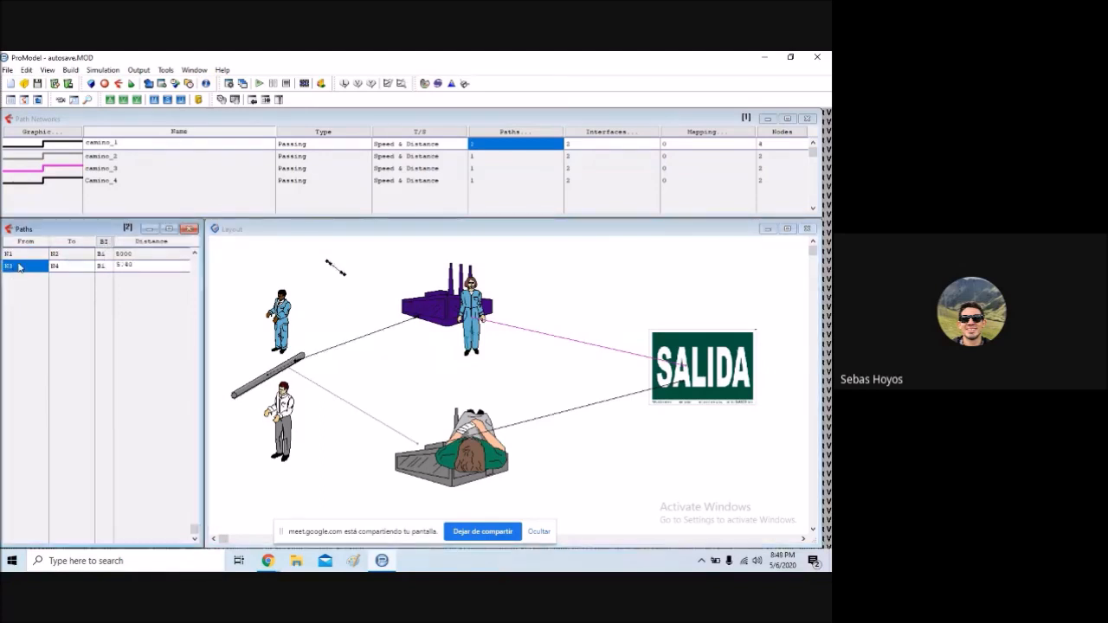
click(27, 69)
click(45, 83)
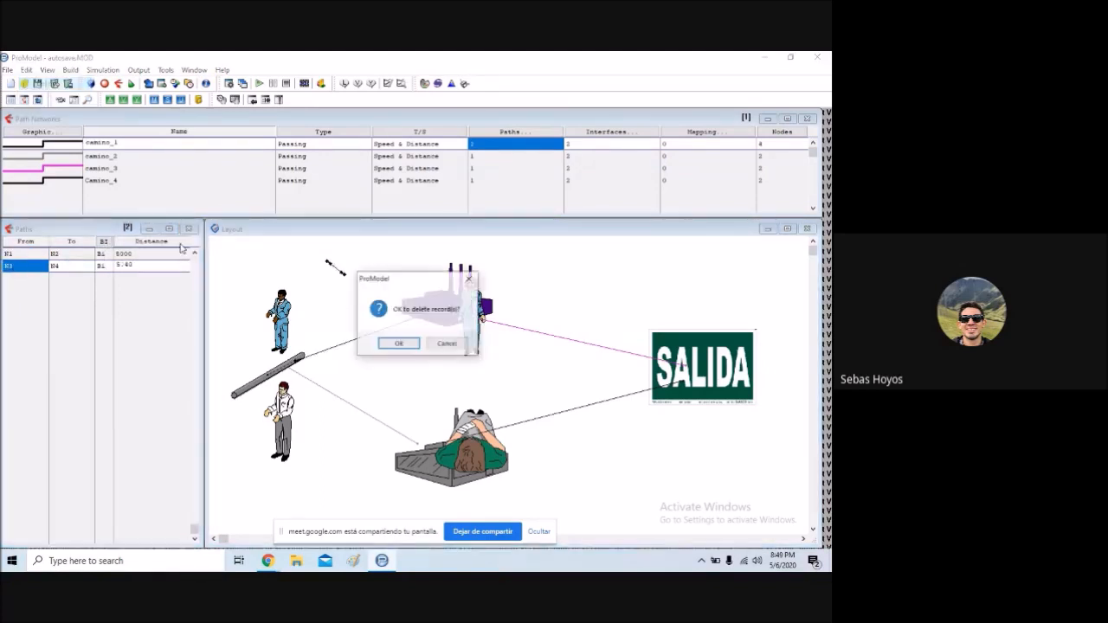
click(397, 344)
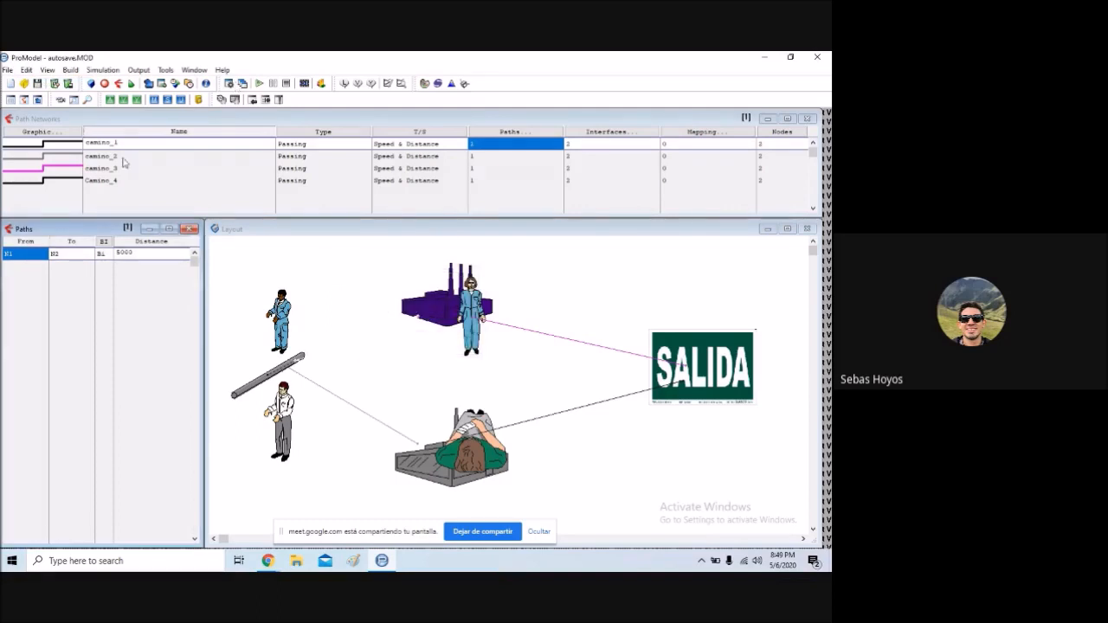
- Open the resource definitions and examine the downtime and statistics options of transportador_1
click(131, 84)
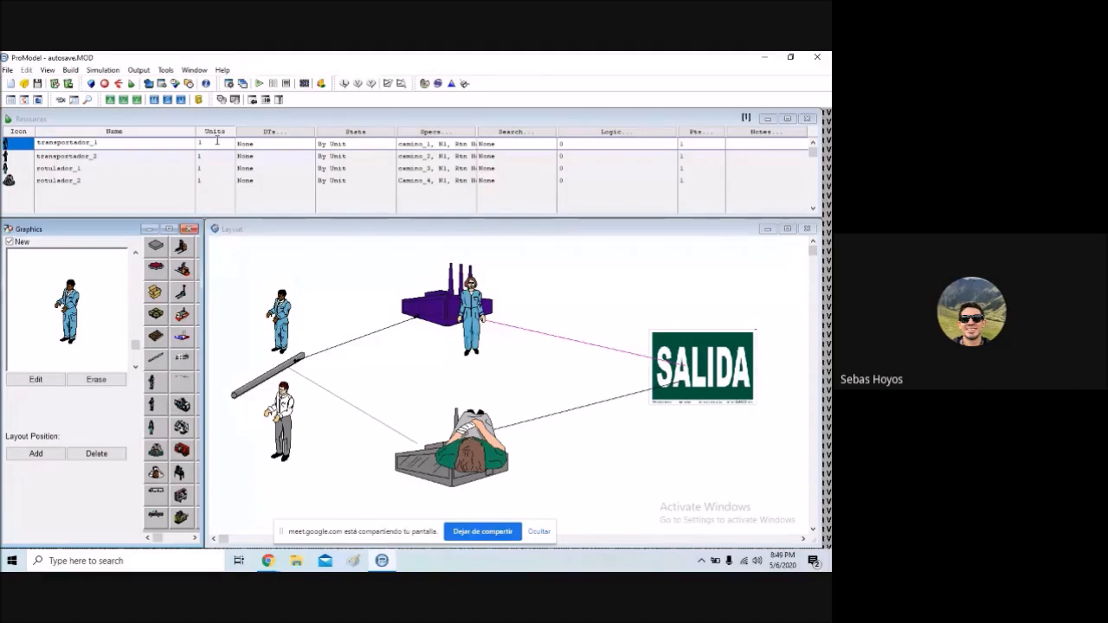
click(291, 134)
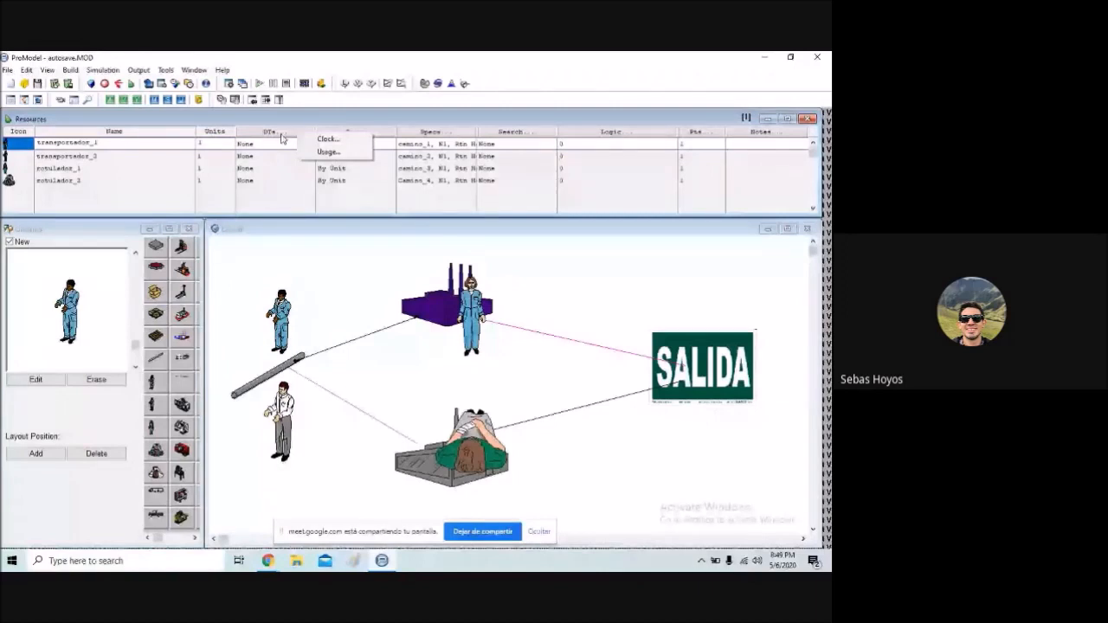
click(355, 133)
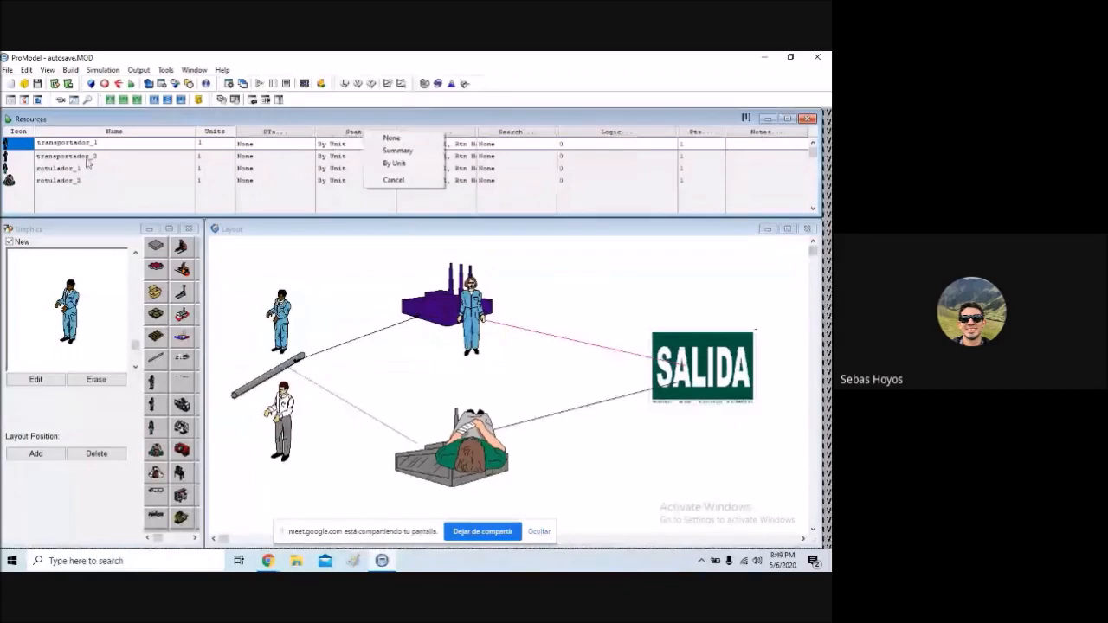
click(428, 133)
- Examine the specifications of transportador_1, including its path network, break and off-shift nodes and motion speeds, and accept them
click(442, 132)
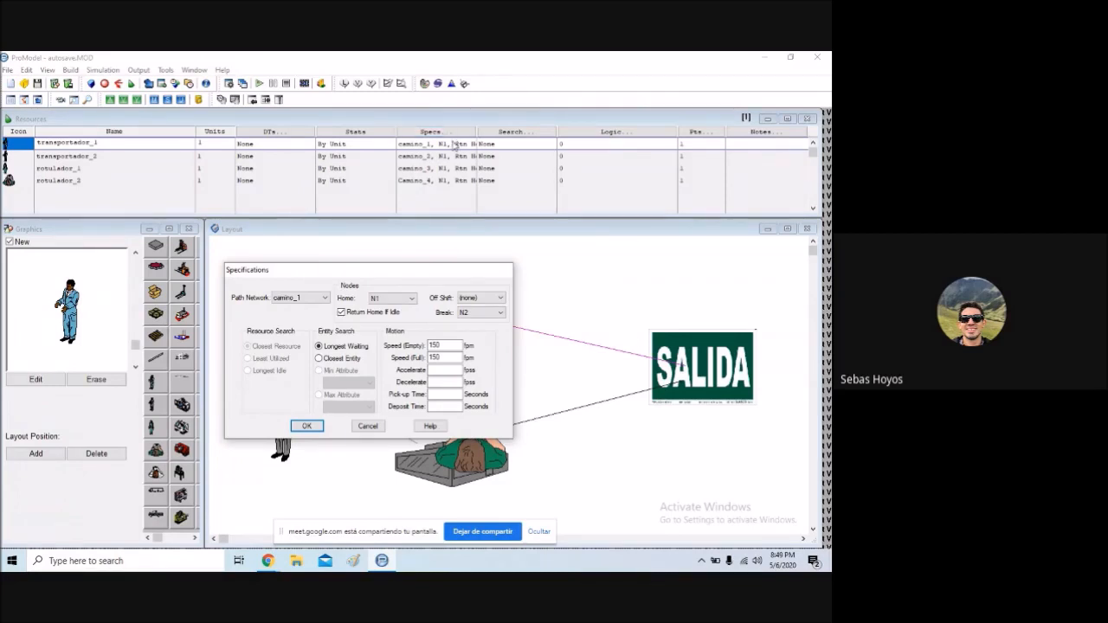
click(315, 301)
click(314, 309)
click(319, 300)
click(319, 300)
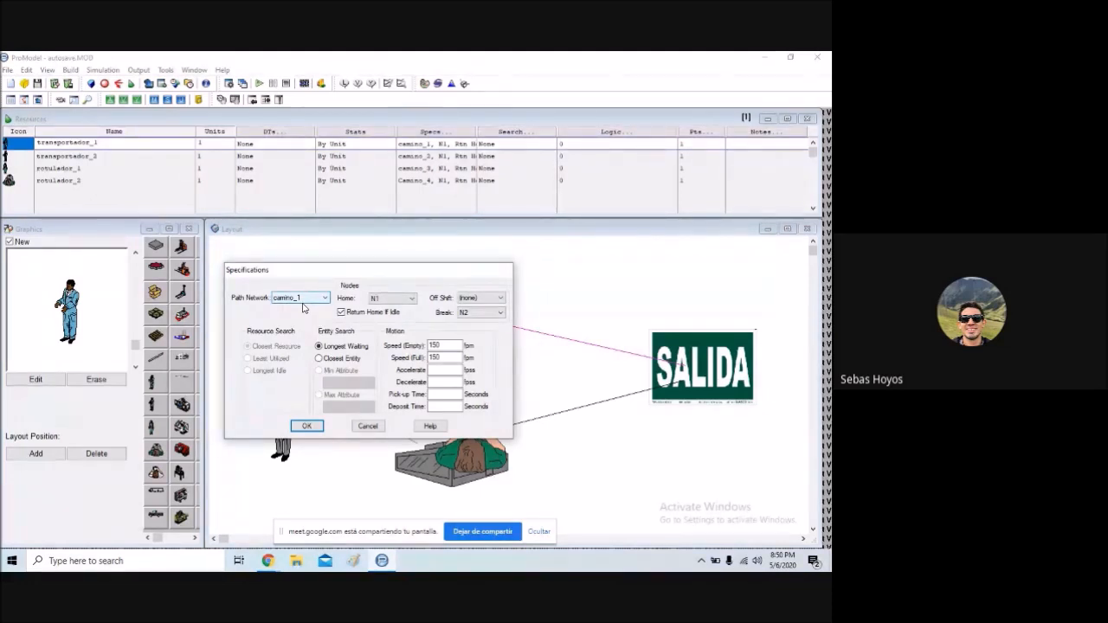
click(491, 313)
click(492, 314)
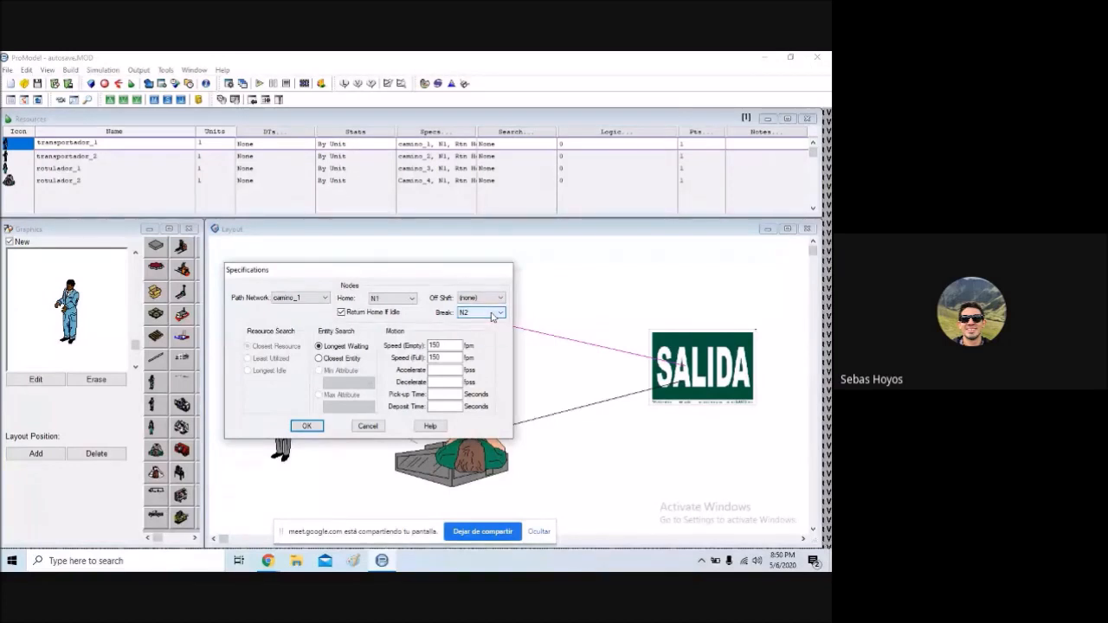
drag(419, 270, 275, 248)
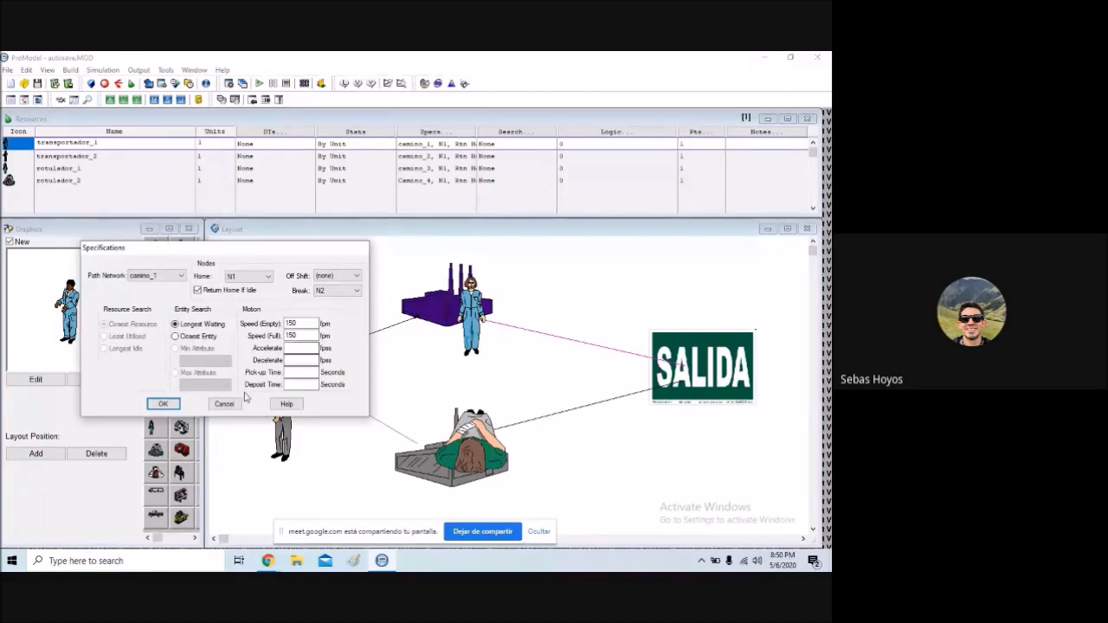
click(328, 277)
click(328, 279)
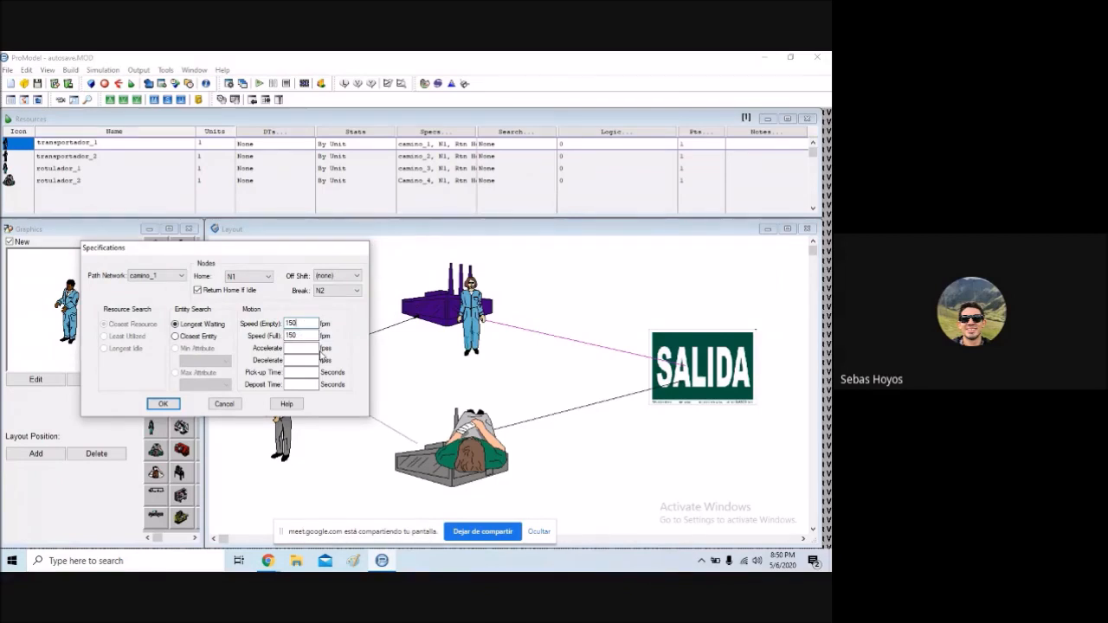
click(173, 405)
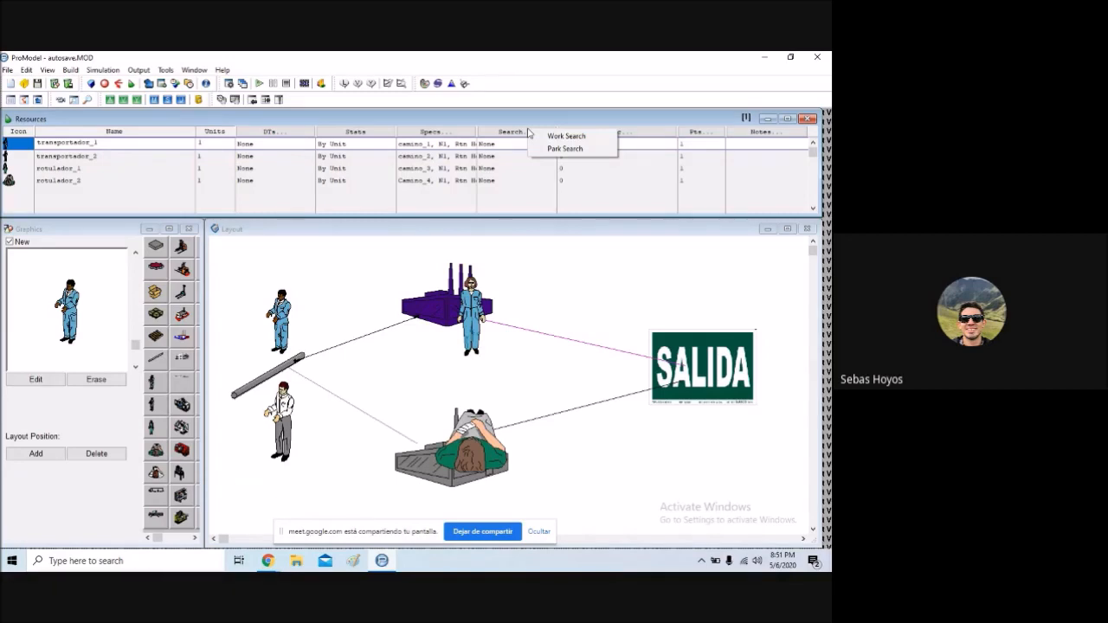
- Examine the work and park search options available for transportador_1
click(560, 107)
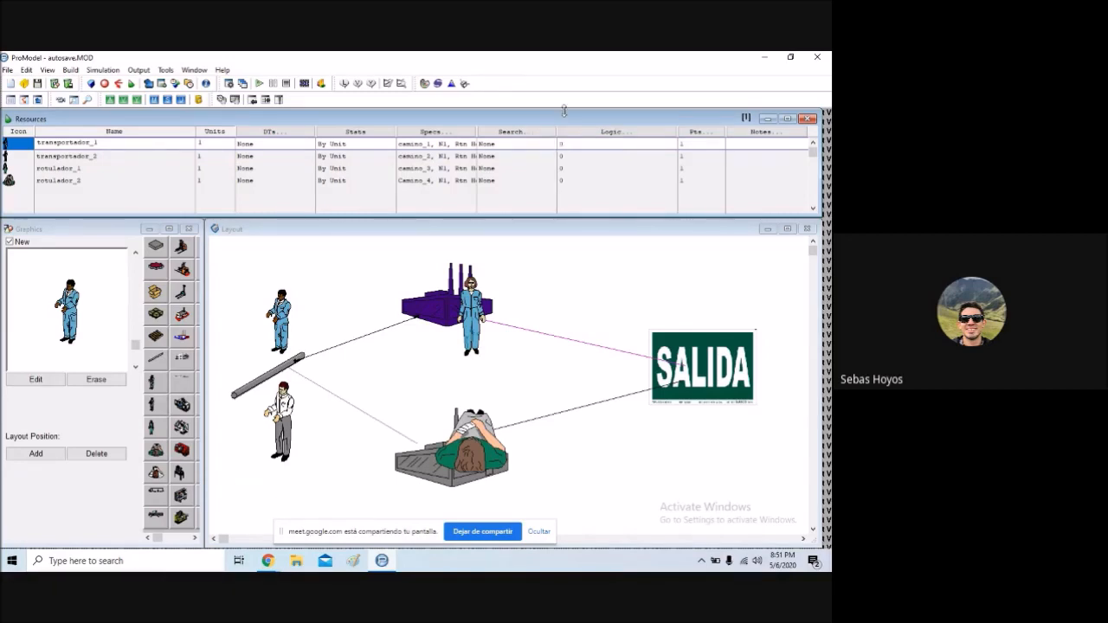
click(530, 132)
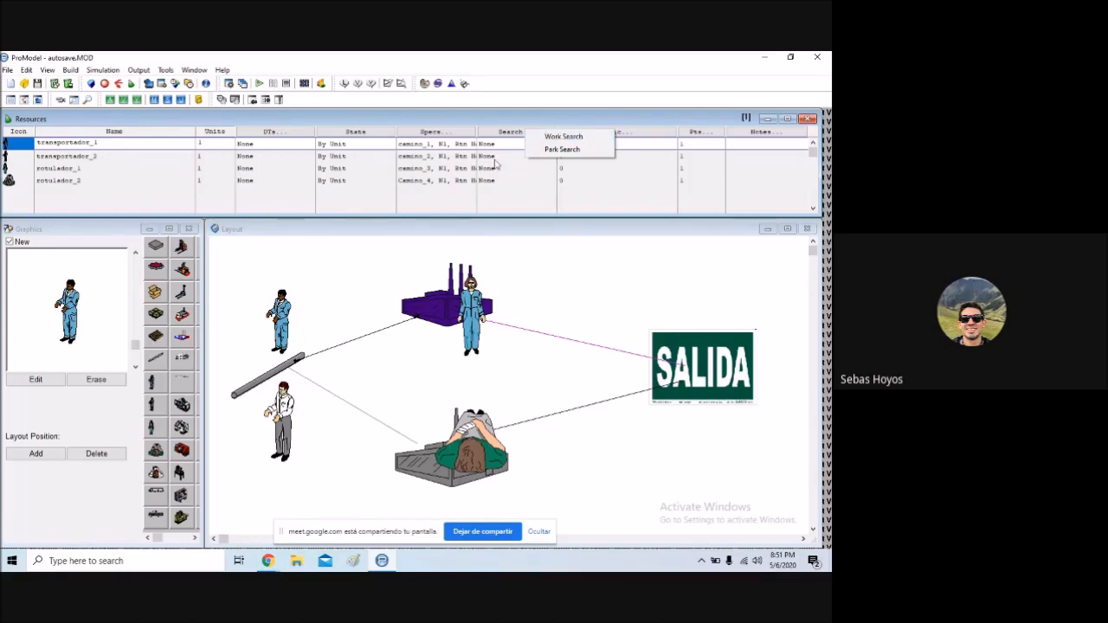
click(515, 125)
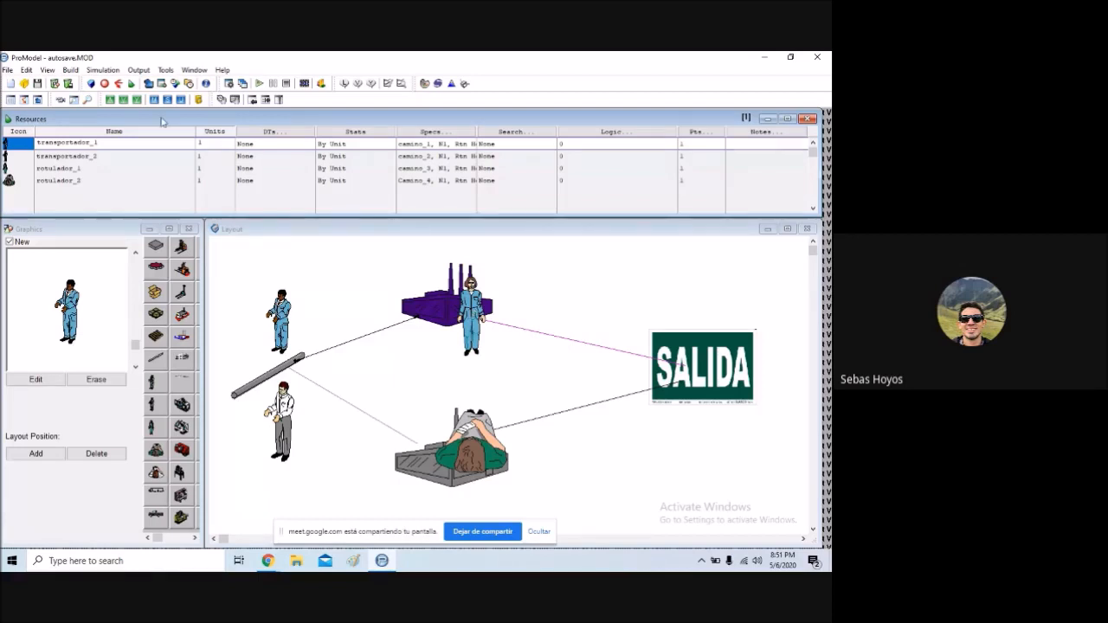
click(529, 136)
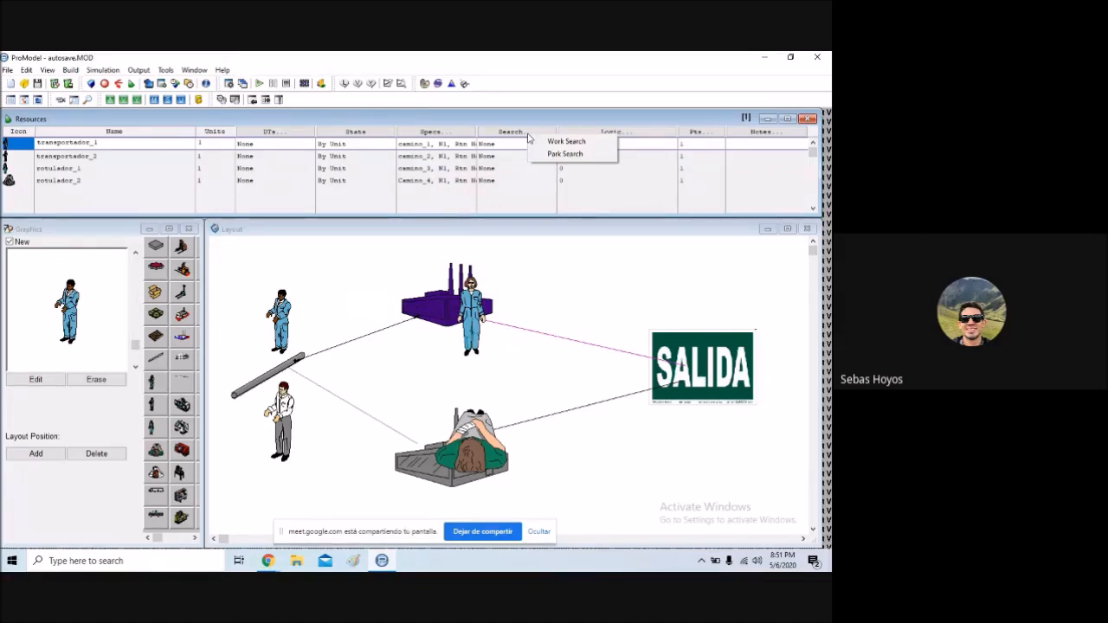
click(534, 119)
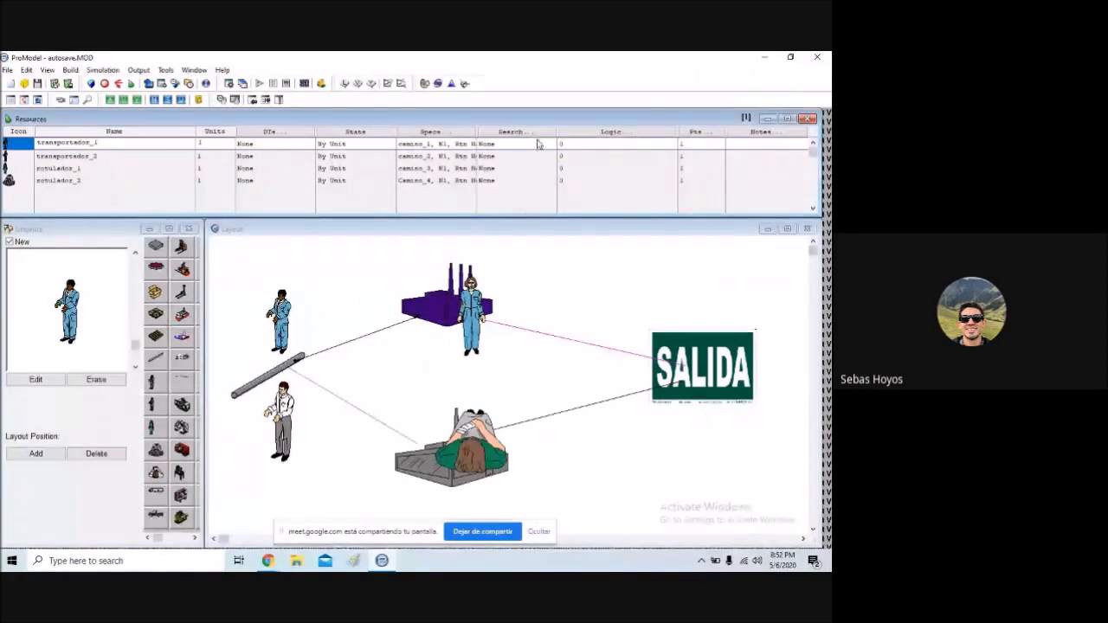
- Examine the node, entry and exit logic of transportador_1 and close it without defining any logic
click(610, 132)
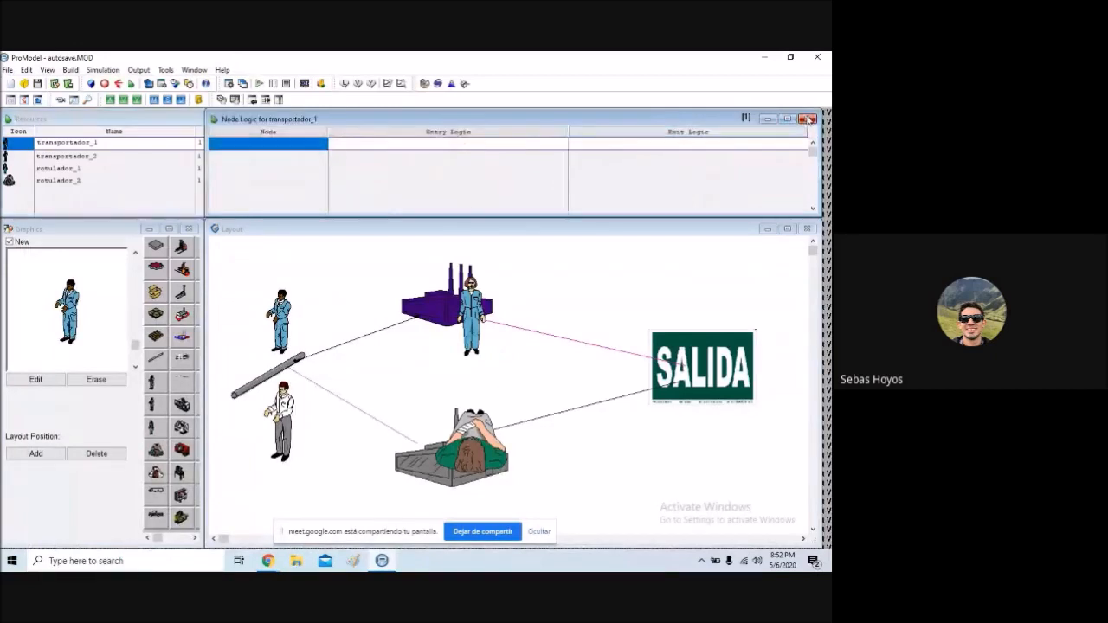
click(810, 119)
click(611, 142)
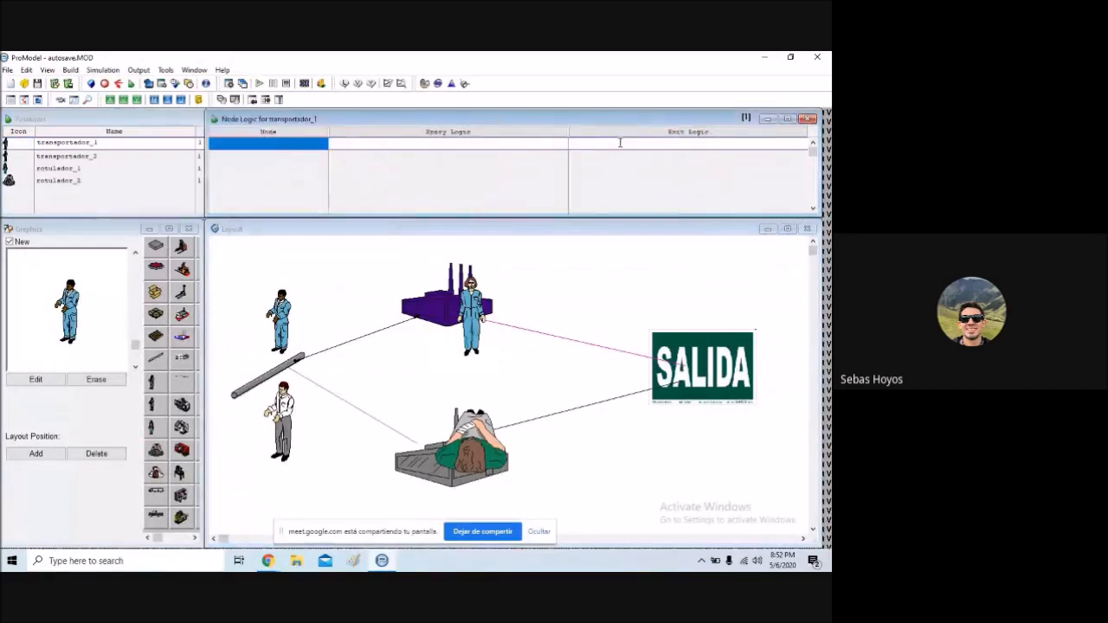
click(808, 119)
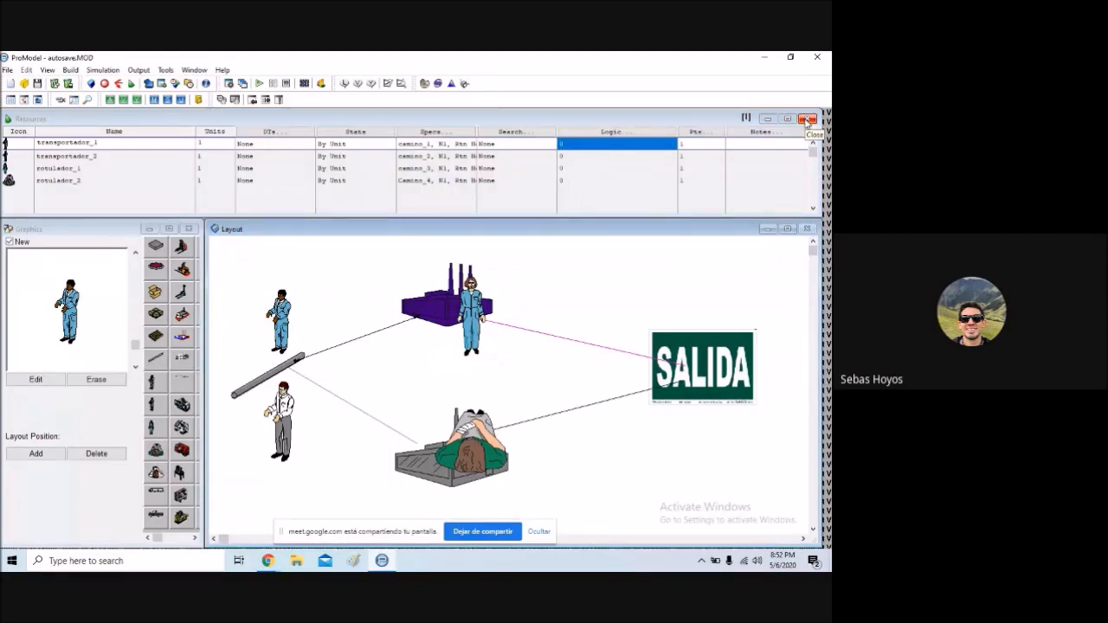
double_click(601, 148)
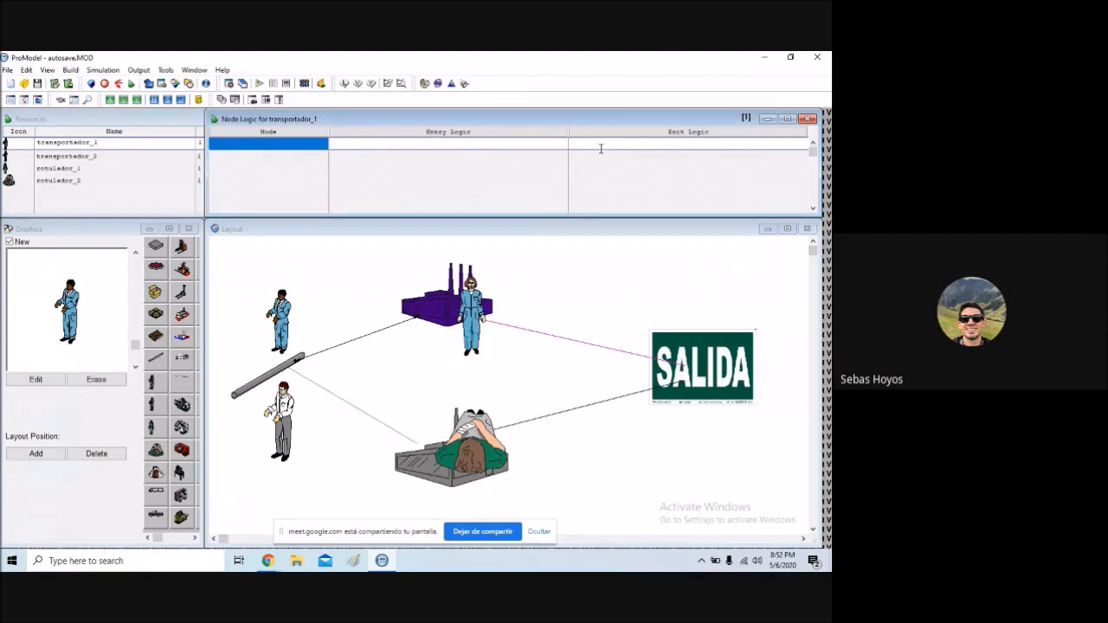
double_click(318, 153)
click(125, 226)
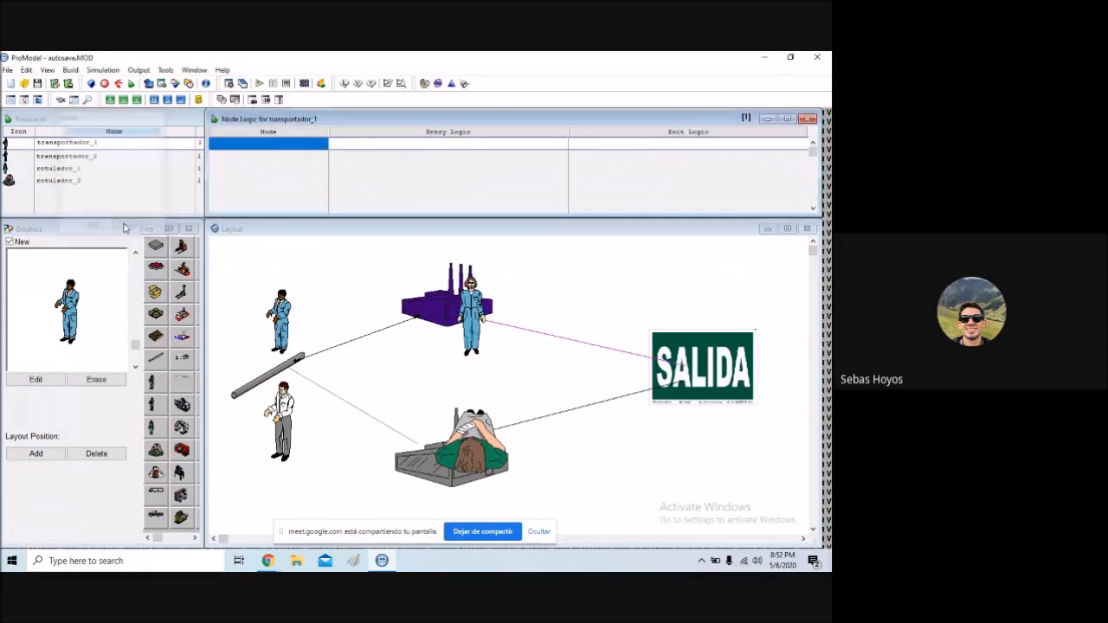
click(450, 143)
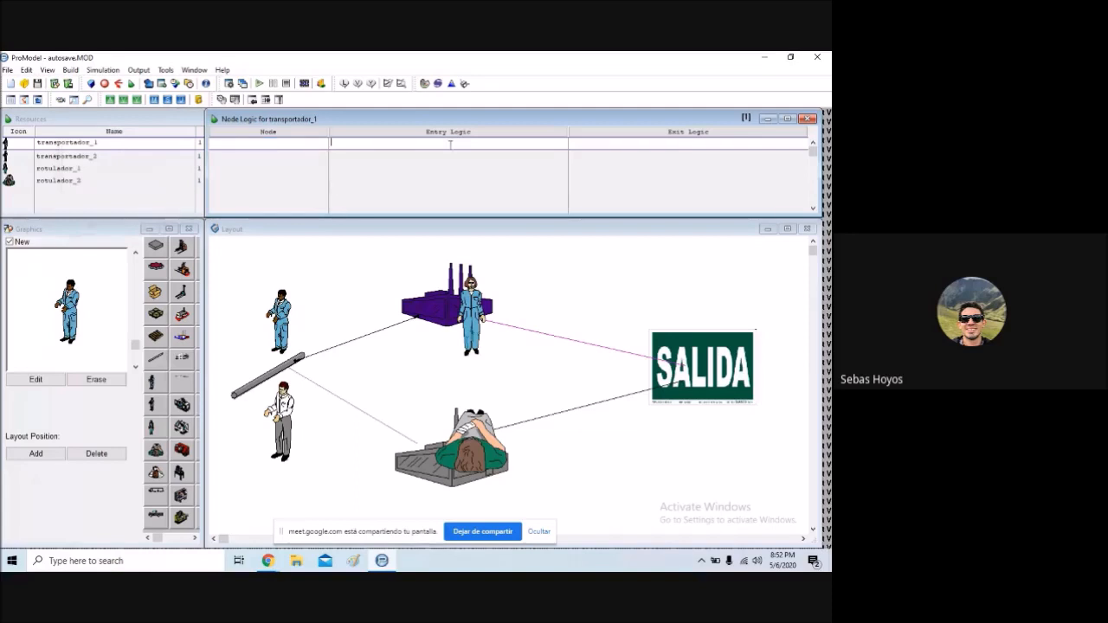
click(805, 120)
- Examine the node points of transportador_1 and browse the available resource graphics
double_click(707, 149)
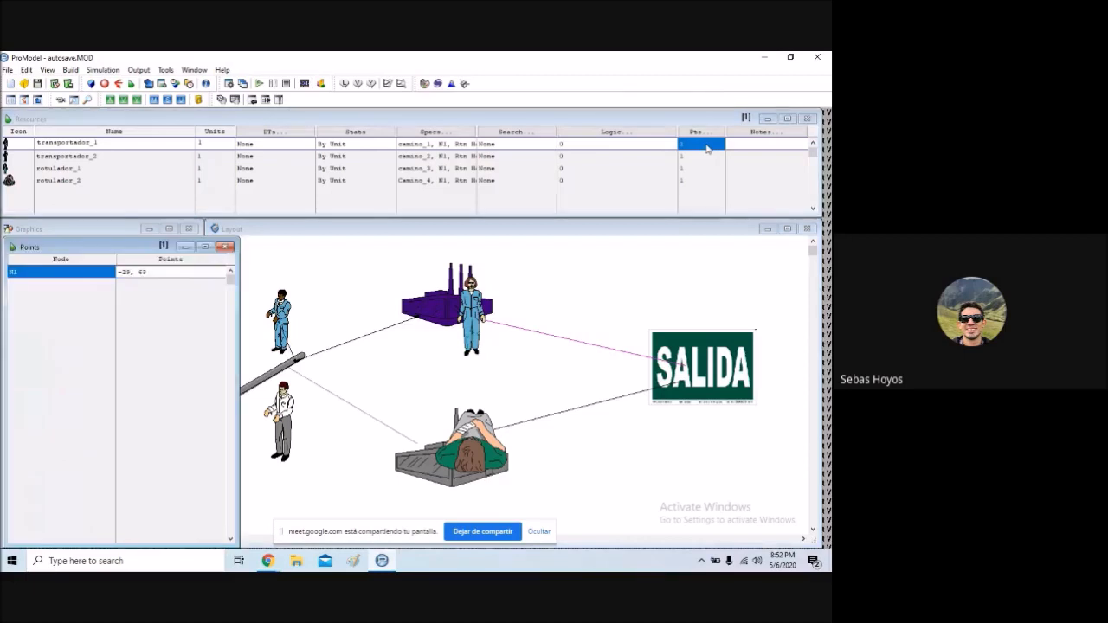
click(227, 248)
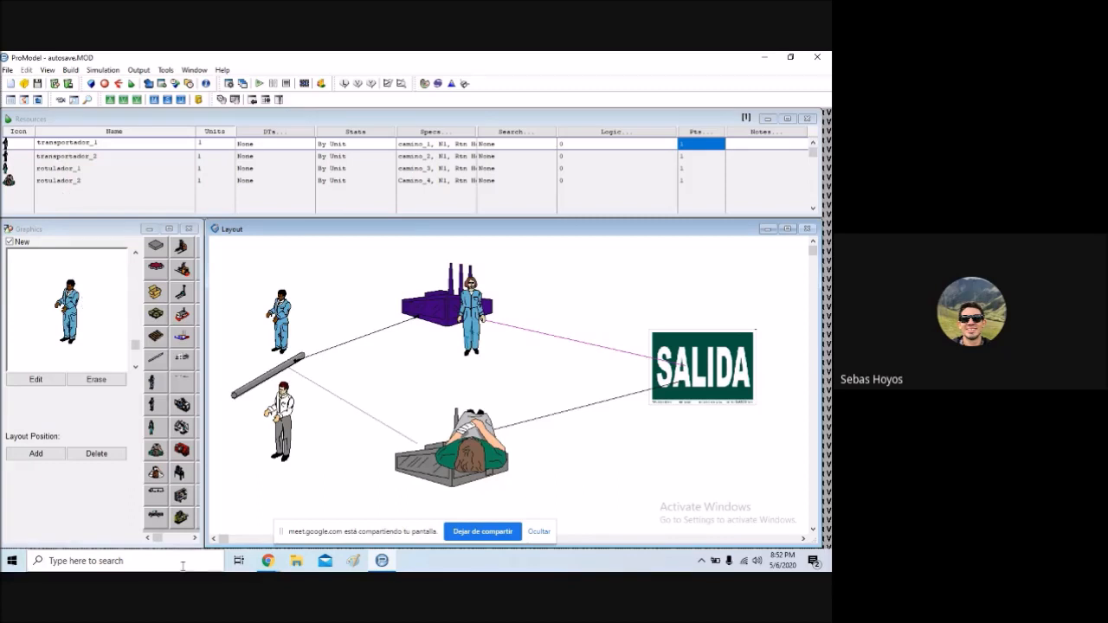
drag(159, 538, 185, 539)
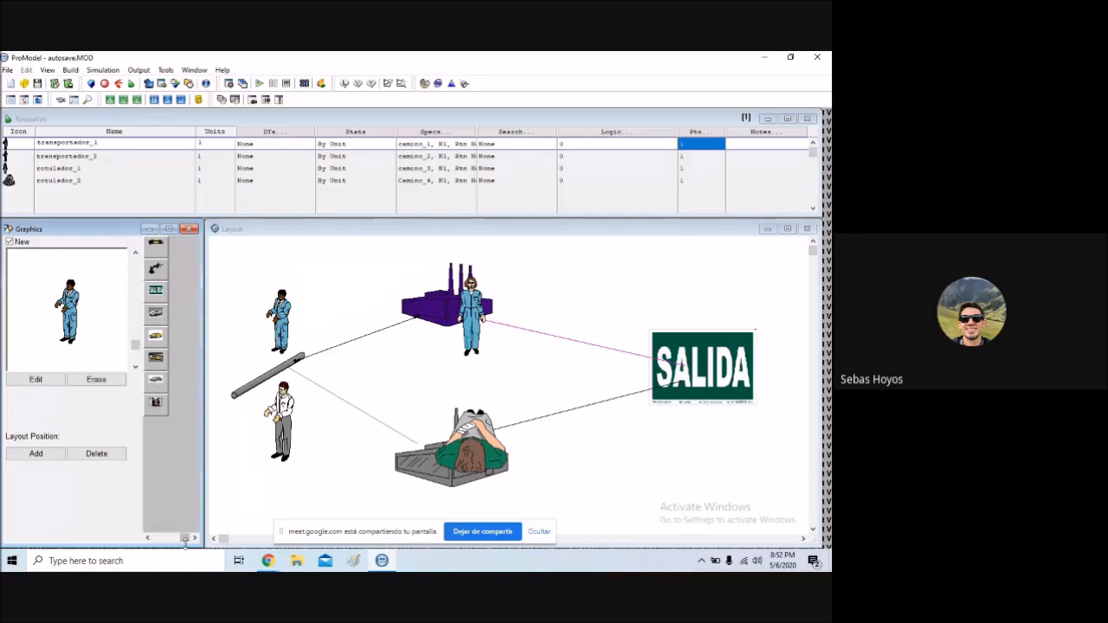
drag(184, 538, 157, 539)
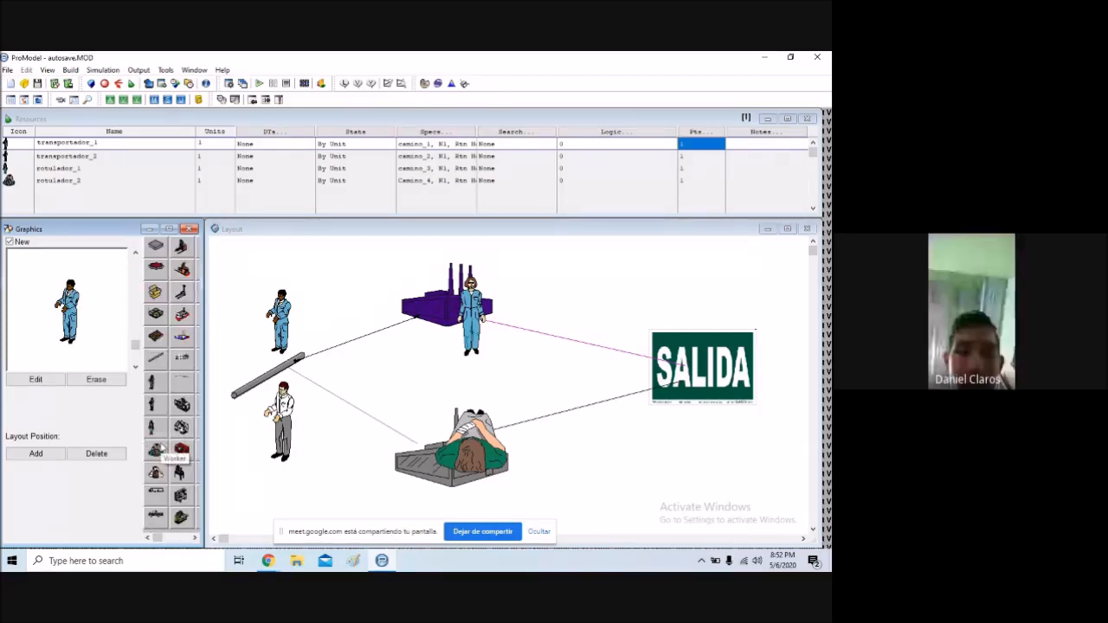
- Switch to the Google Meet call in Chrome and look through its participant list
click(269, 561)
click(207, 515)
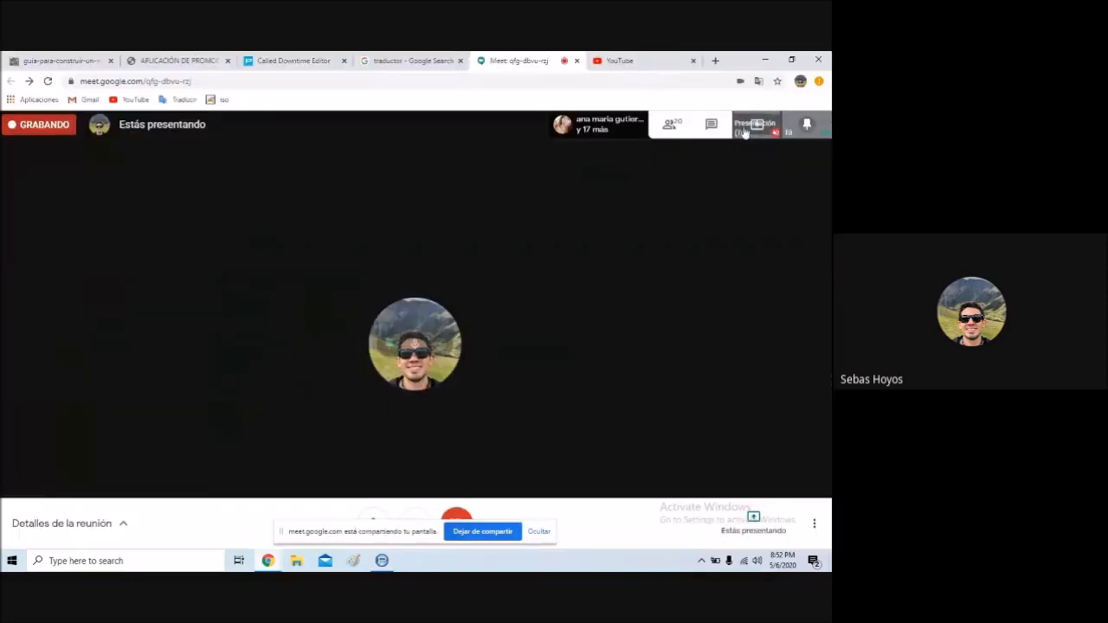
click(689, 127)
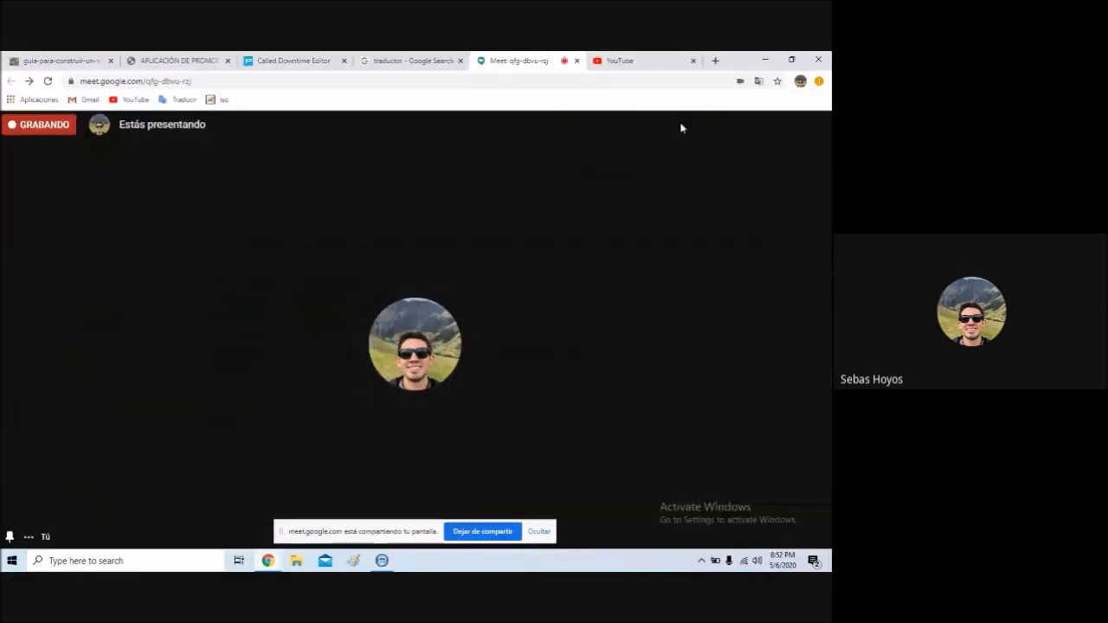
scroll(721, 245, down, 3)
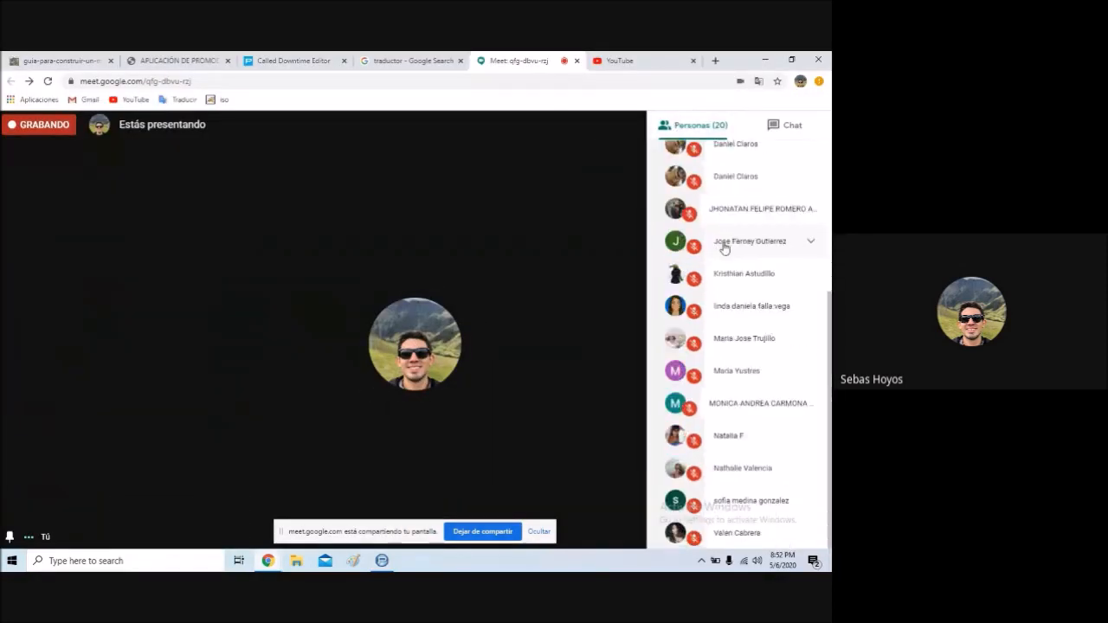
- Return to ProModel and examine the path networks, including the mappings of camino_1
click(381, 561)
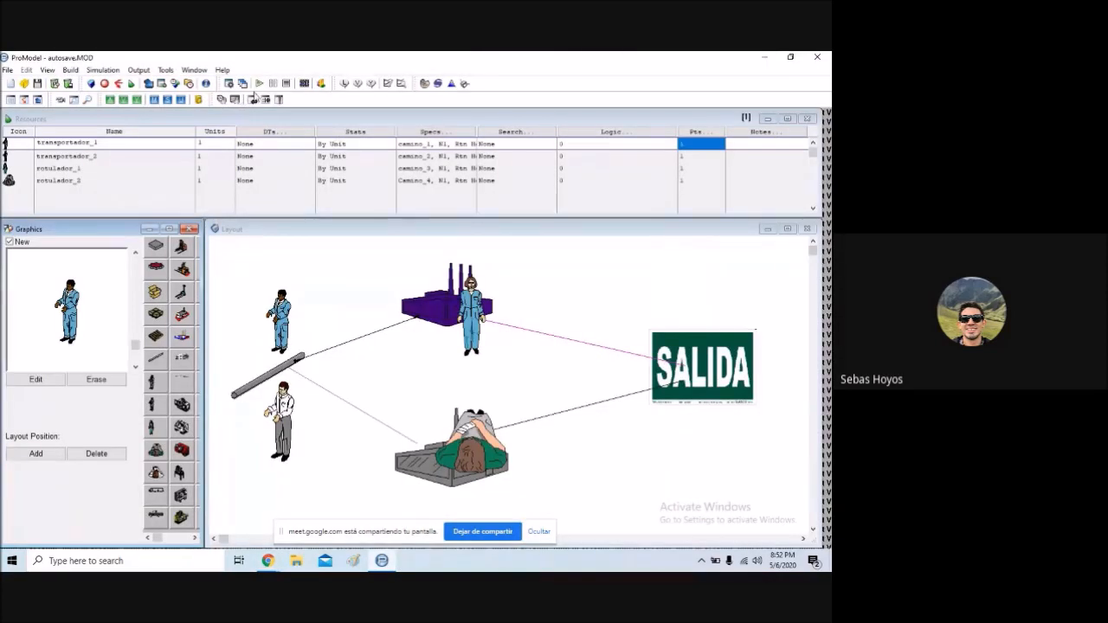
click(118, 83)
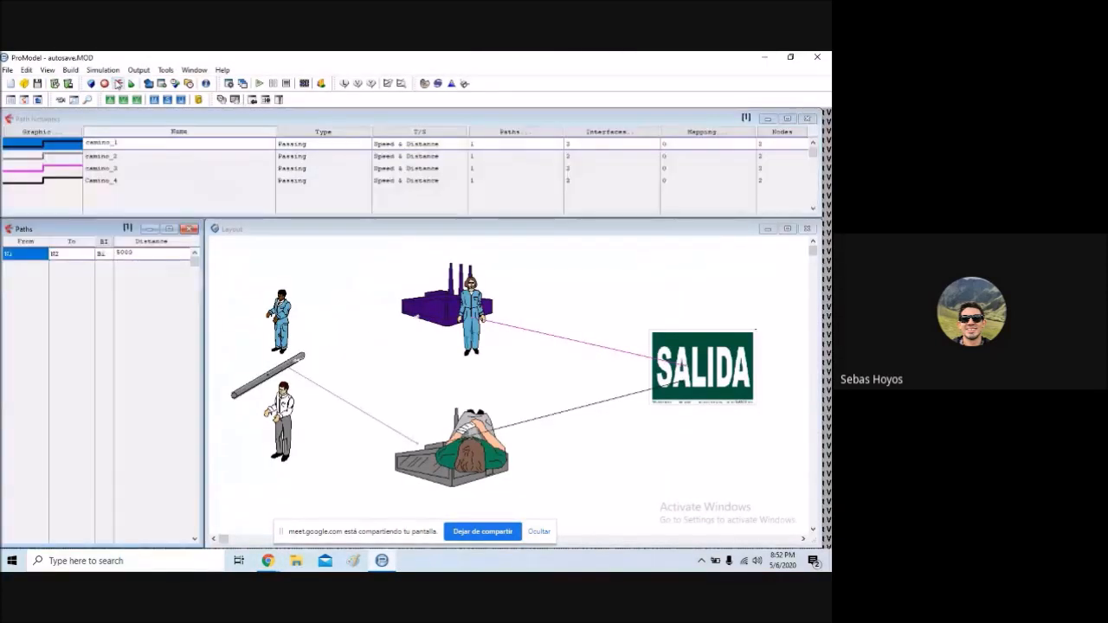
click(702, 134)
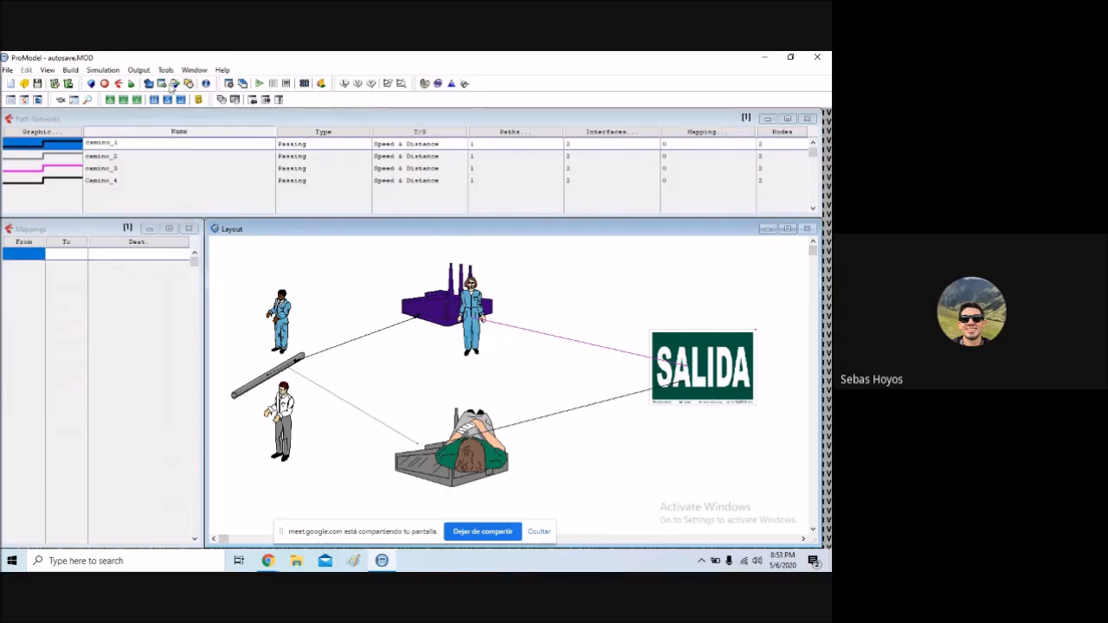
- Look over the process records and the arrivals defined at BARRA_DE_ENTRADA, including the record without an entity
click(149, 83)
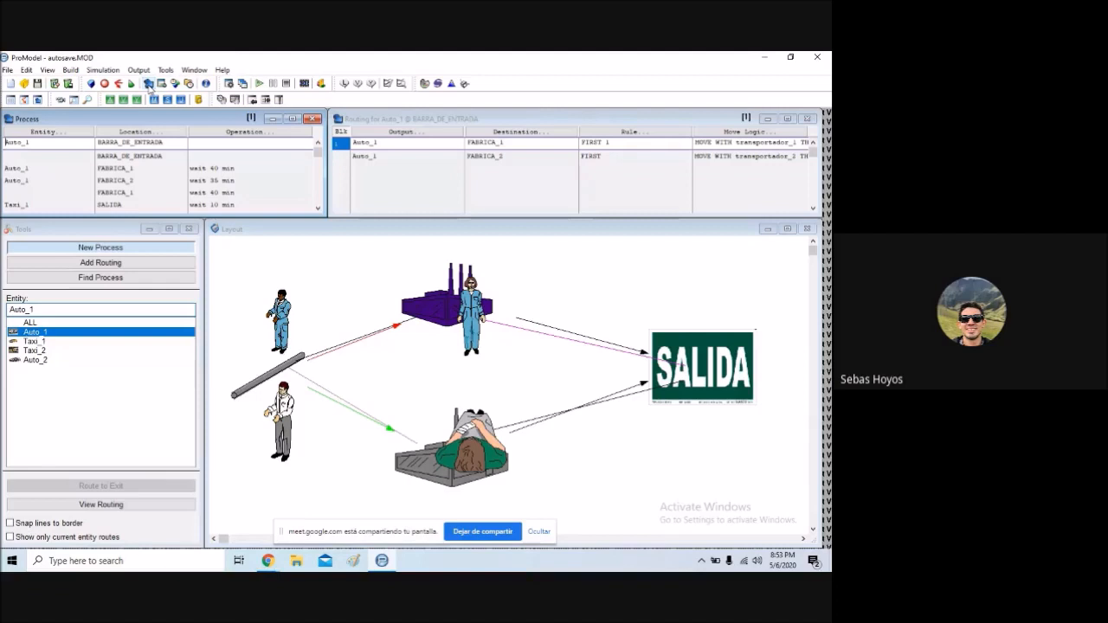
click(163, 83)
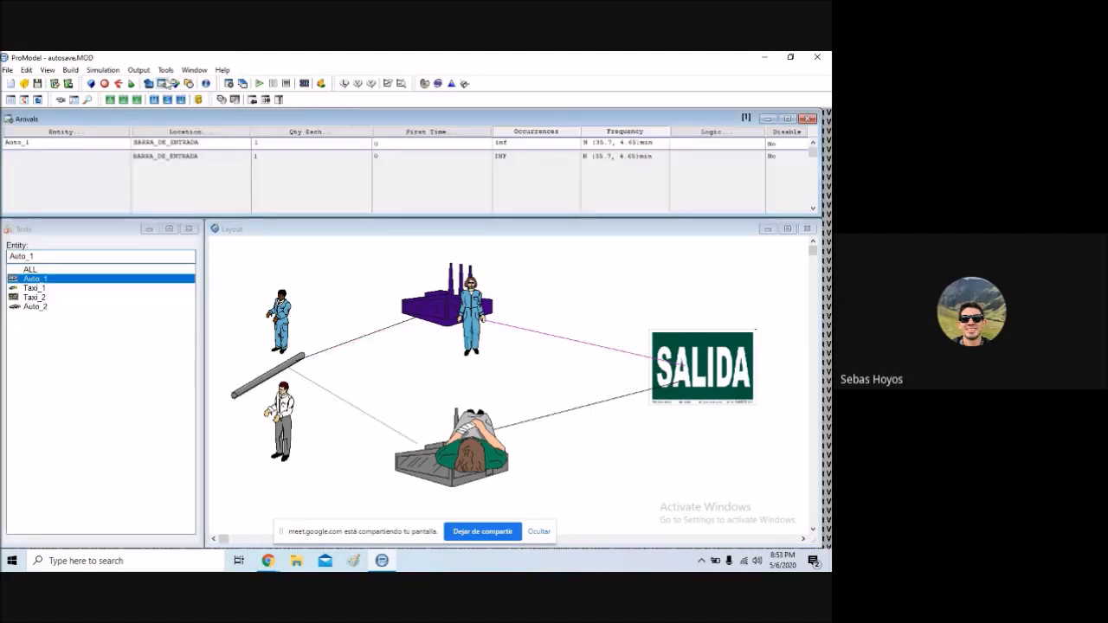
click(78, 156)
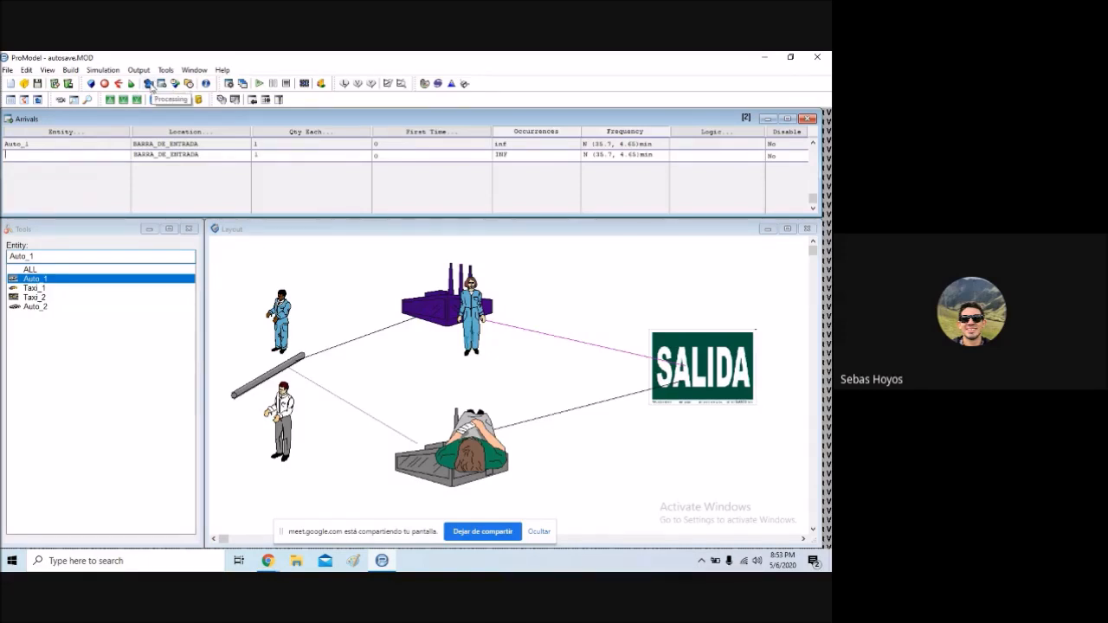
- Examine the process records and their routings from BARRA_DE_ENTRADA through FABRICA_1 and FABRICA_2 to SALIDA
click(149, 86)
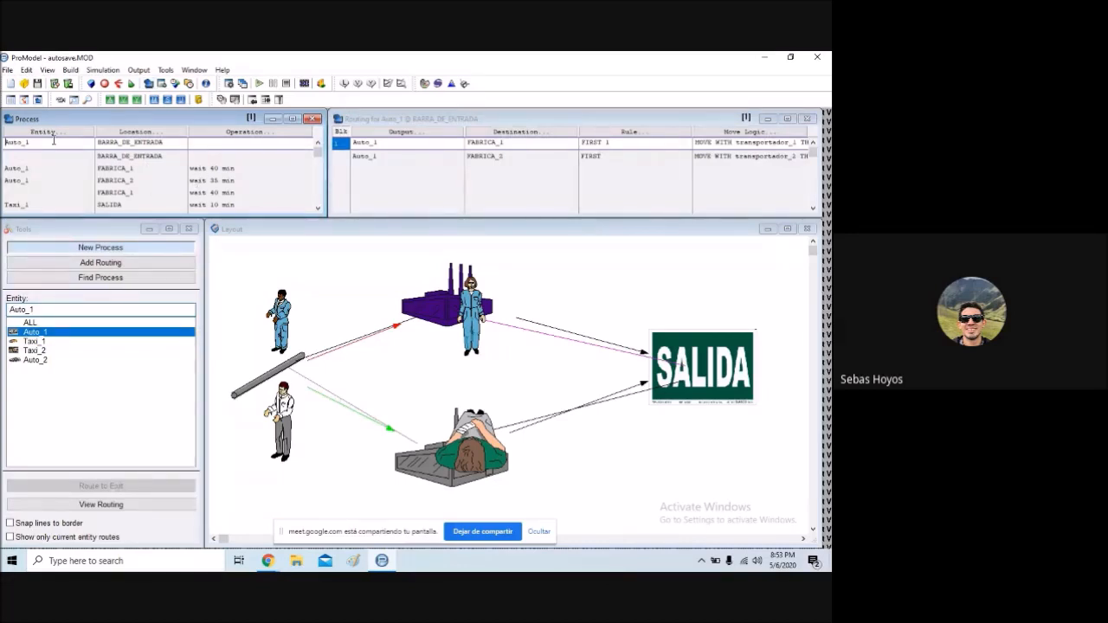
click(57, 163)
click(52, 178)
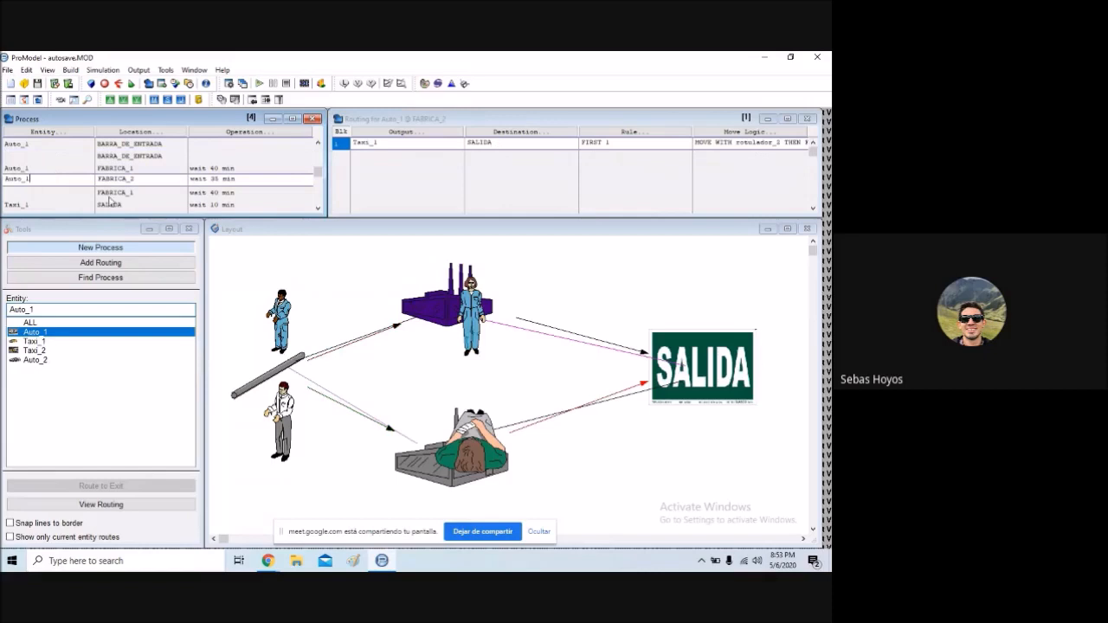
click(217, 149)
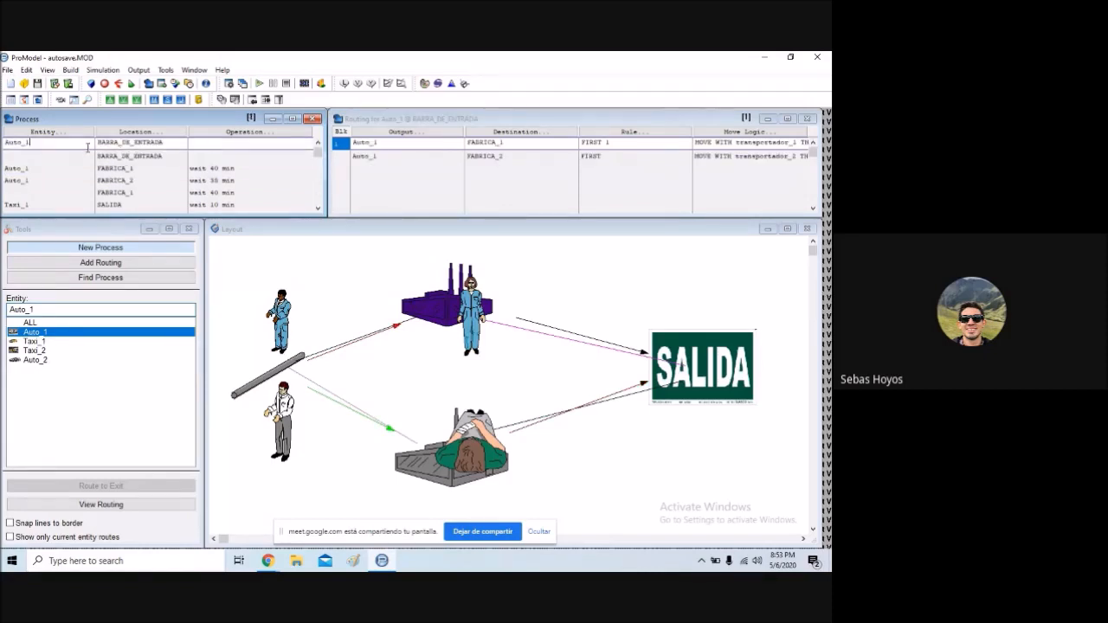
click(126, 159)
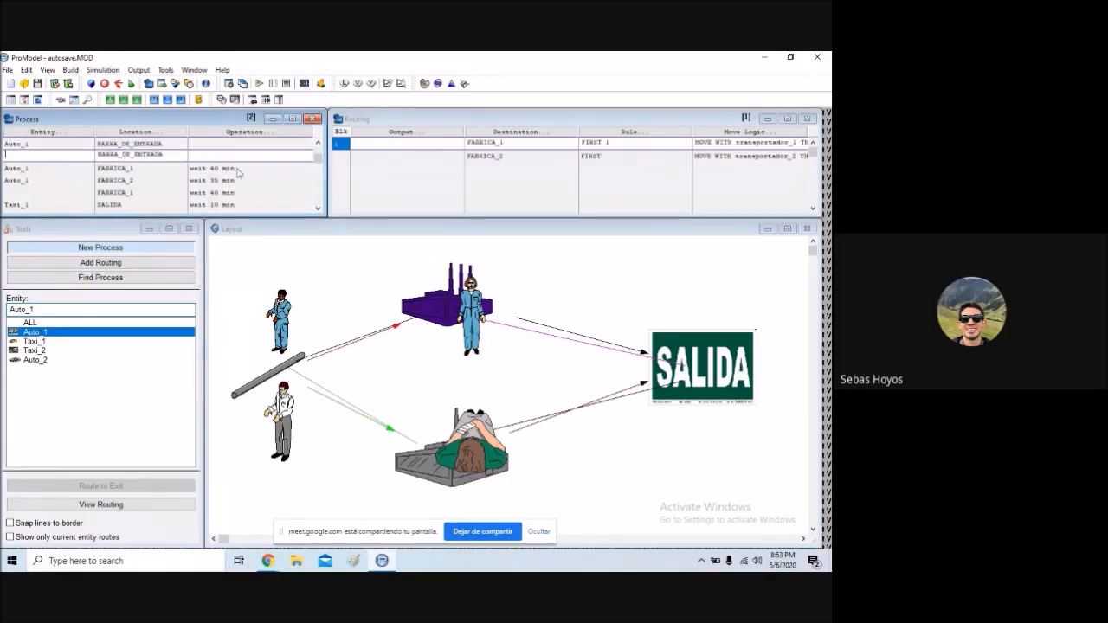
click(320, 185)
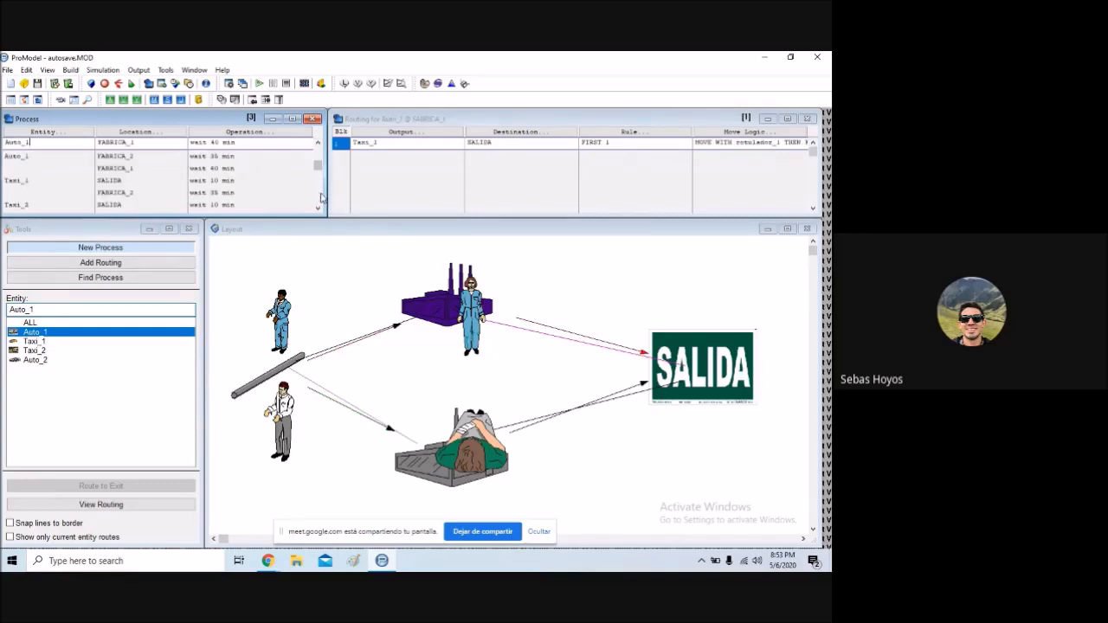
click(319, 190)
drag(318, 199, 319, 136)
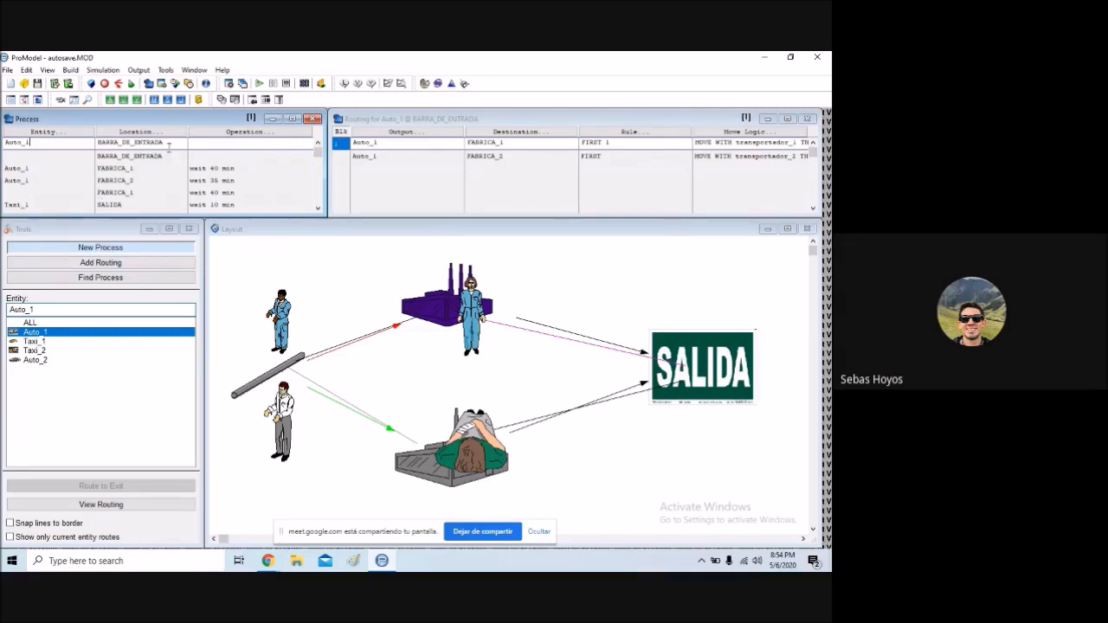
click(318, 159)
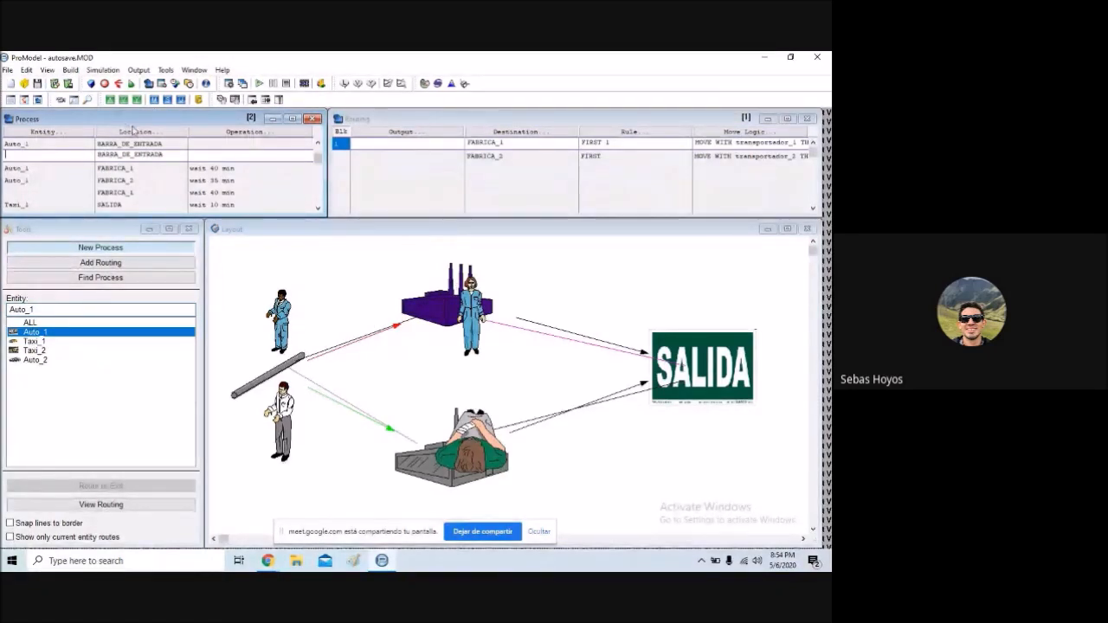
- Examine the output entities available for the FABRICA_1 routing of the second BARRA_DE_ENTRADA process without choosing one
click(425, 133)
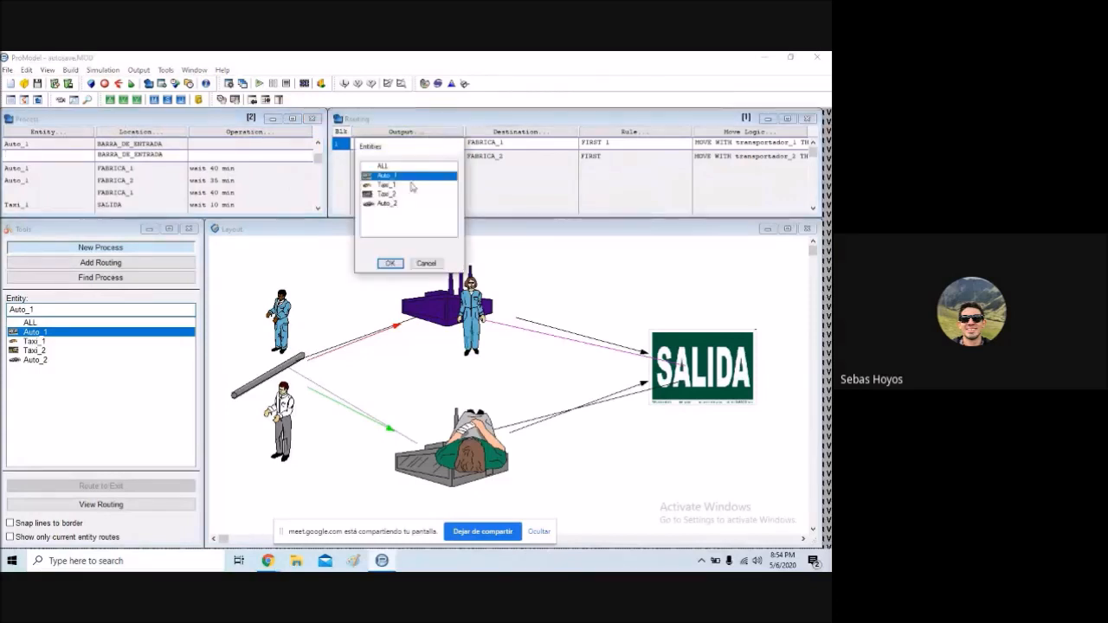
click(426, 263)
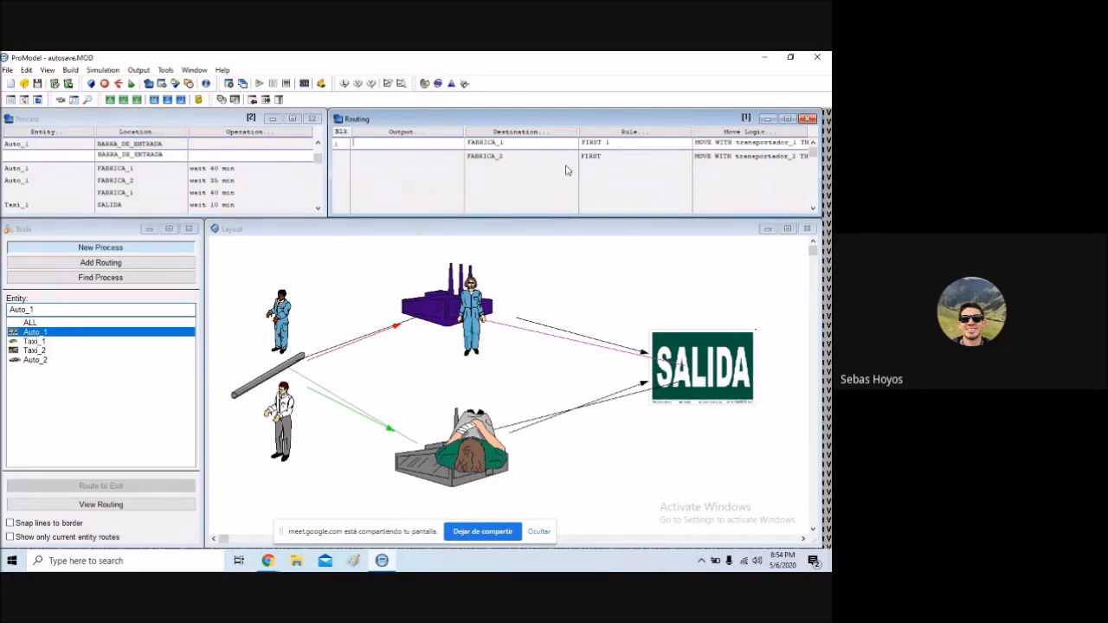
click(436, 142)
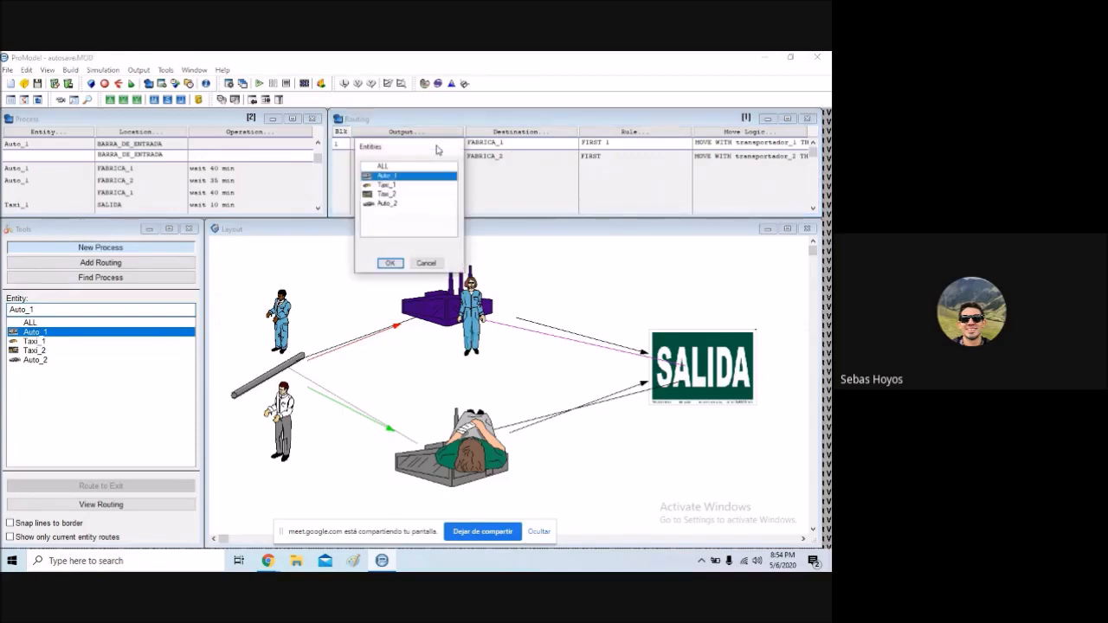
click(436, 265)
- Examine how the FABRICA_1 move logic is built with MOVE WITH and transportador_1, and close it without pasting anything
click(714, 144)
double_click(714, 144)
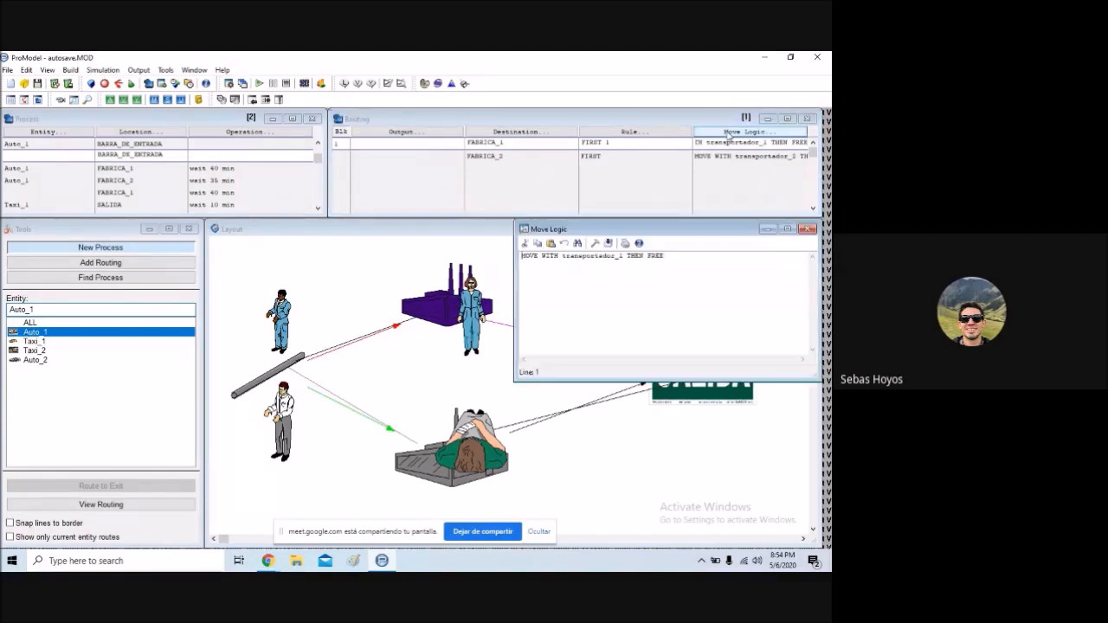
click(603, 244)
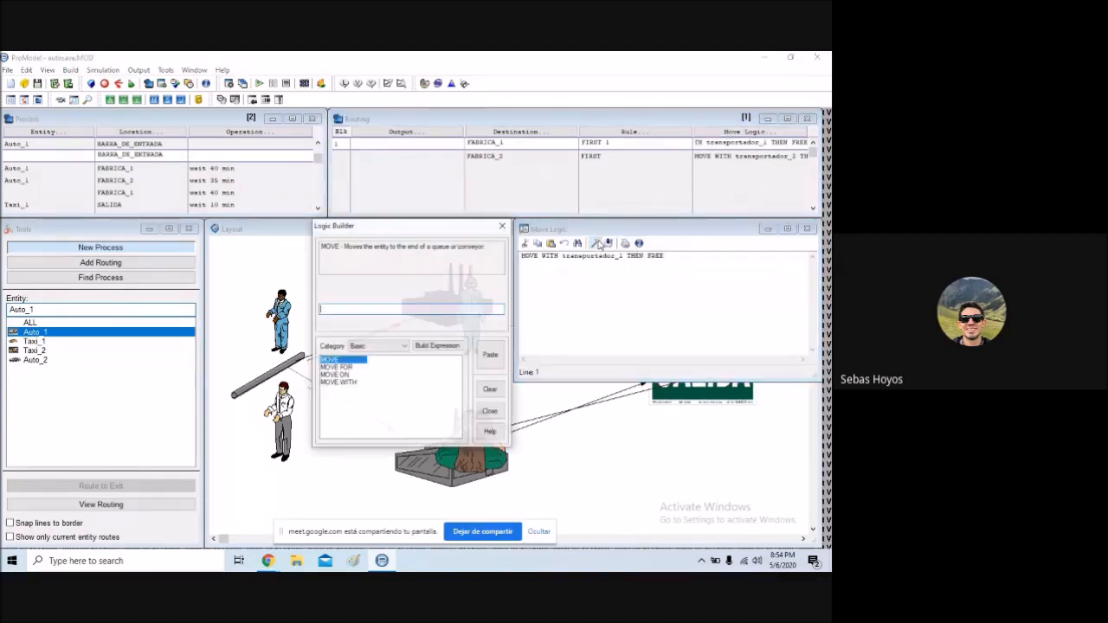
double_click(338, 382)
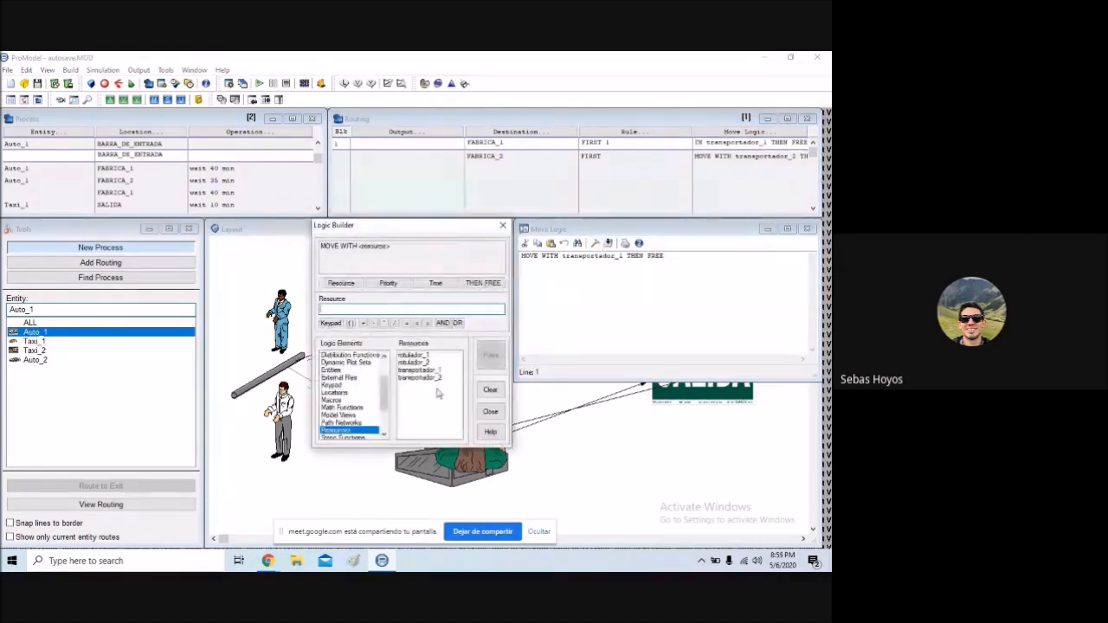
click(424, 369)
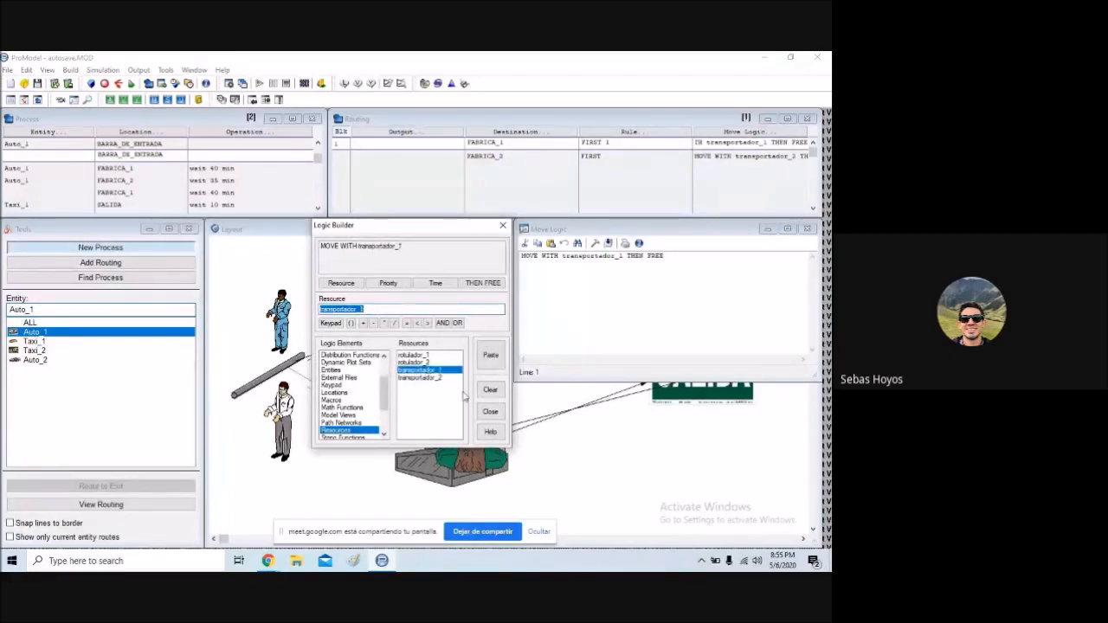
key(Escape)
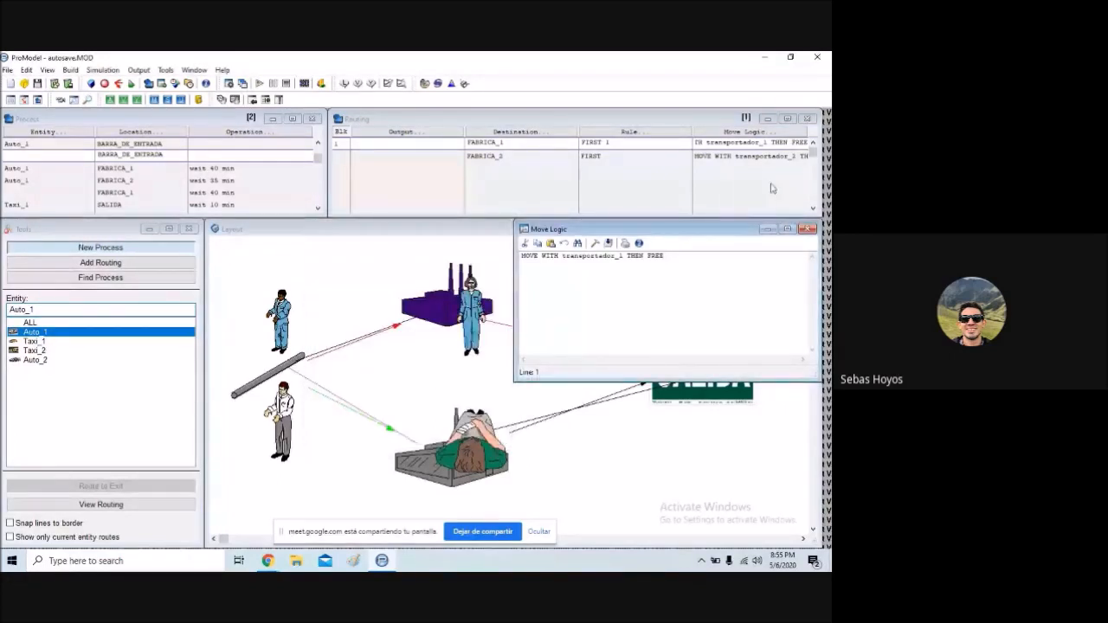
click(807, 228)
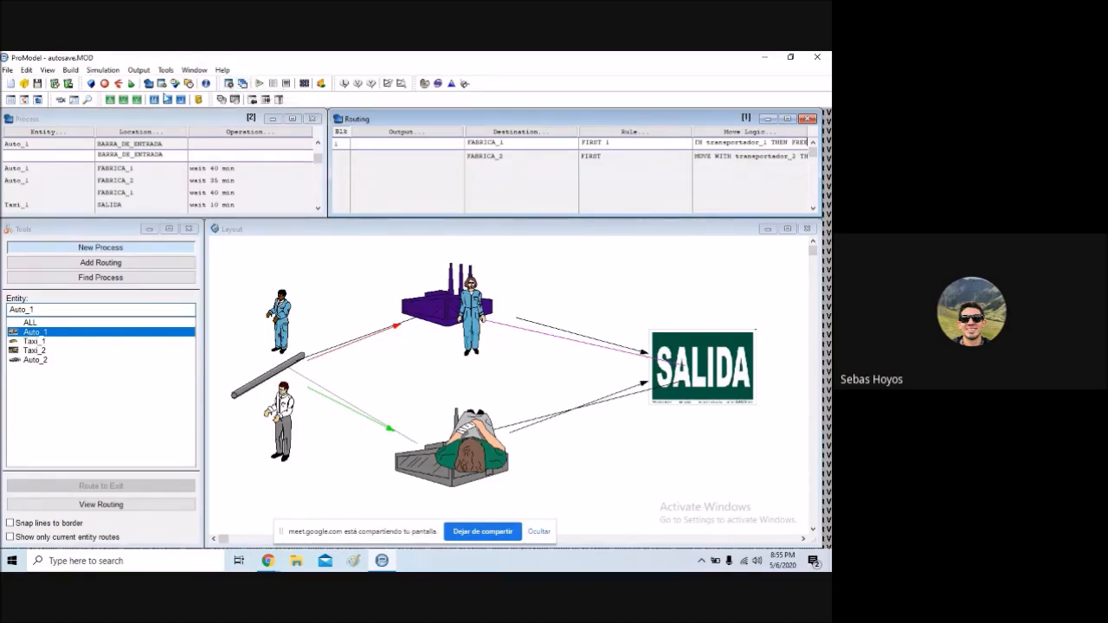
- Examine the entity selection and arrival frequency of the Auto_1 arrival at BARRA_DE_ENTRADA
click(161, 84)
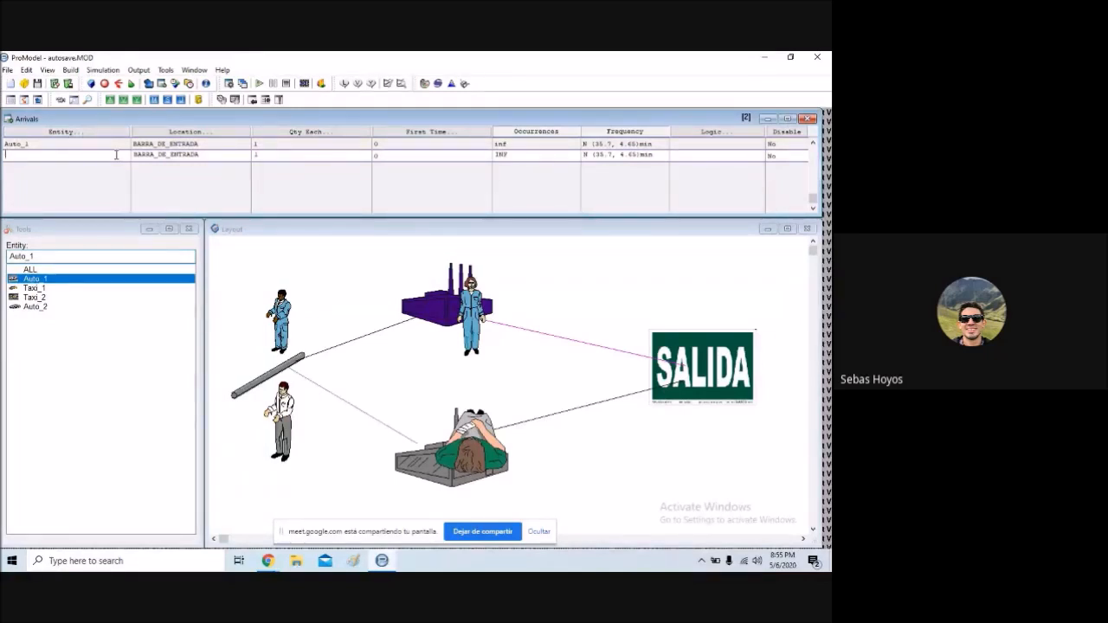
click(89, 134)
click(78, 276)
click(624, 146)
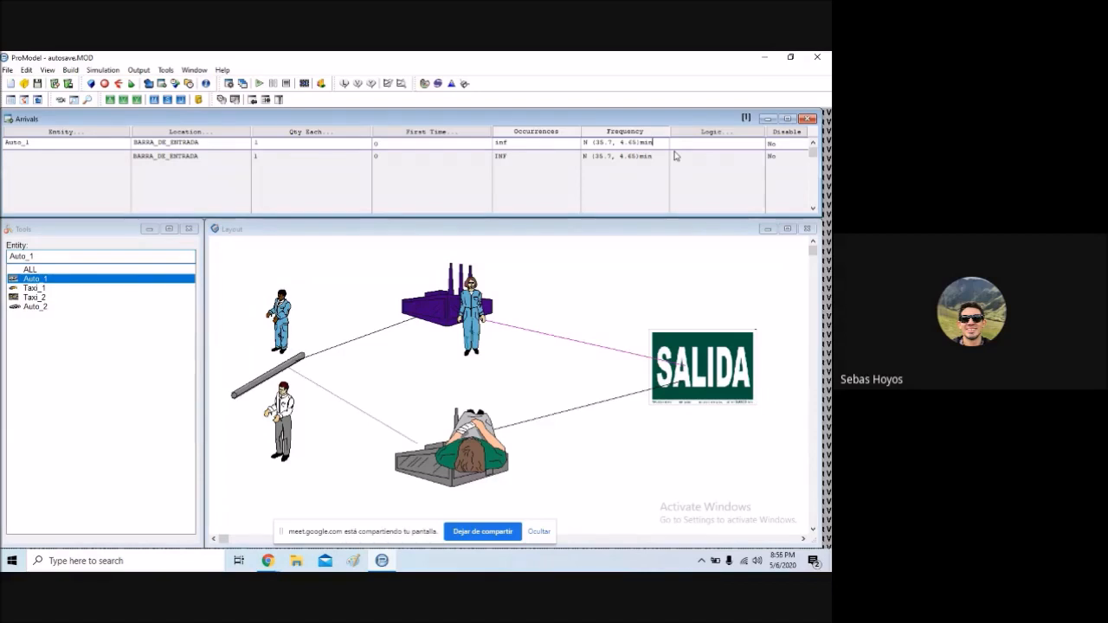
- Try out Stat::Fit by entering 20, 200 and a series of zeros in its data table, and close it without saving
click(451, 84)
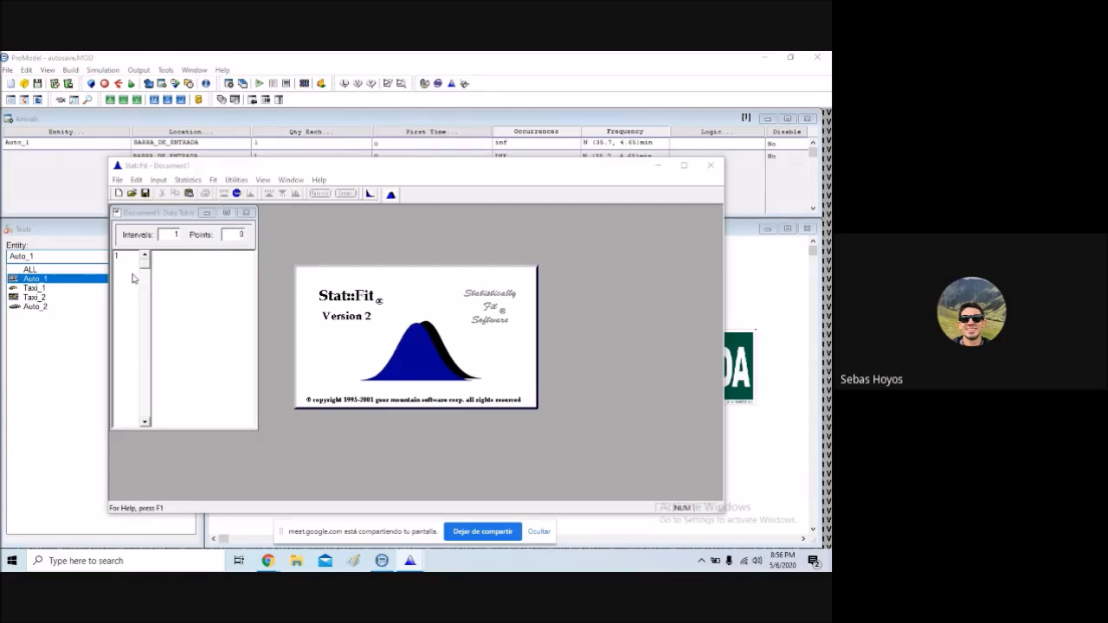
click(169, 257)
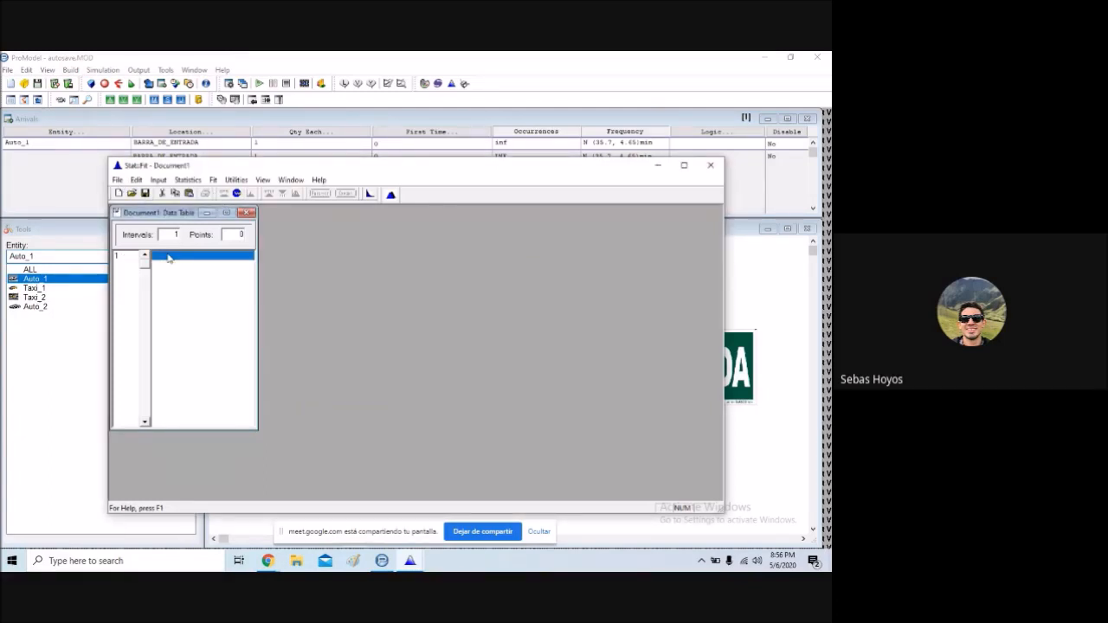
text(20)
key(Return)
text(200)
key(Return)
text(0)
key(Return)
key(Return)
key(Return)
key(Return)
key(Return)
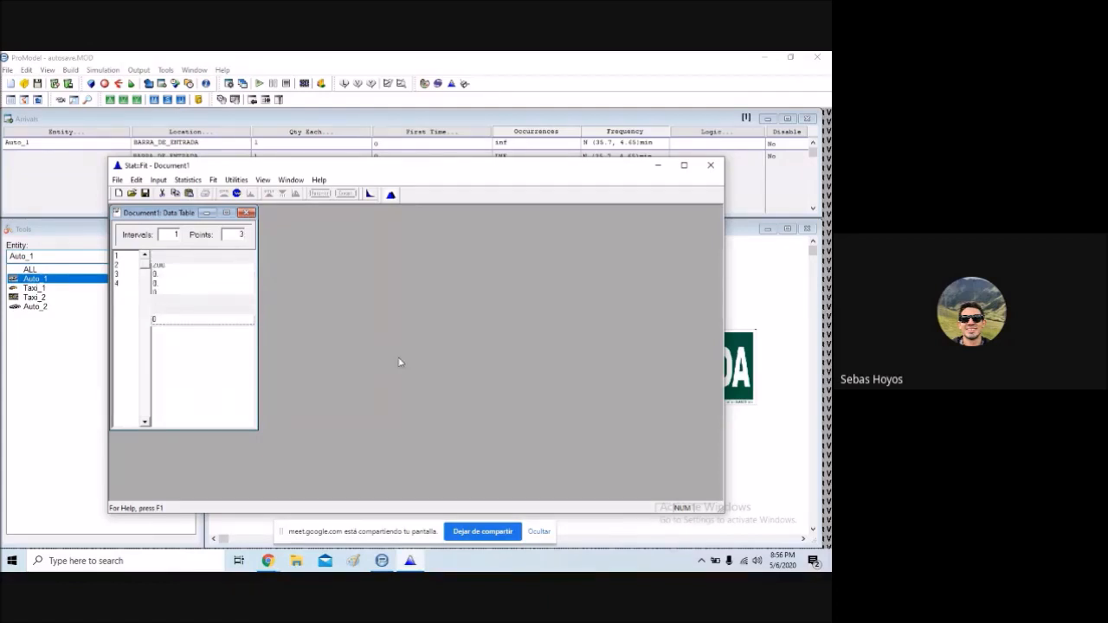
key(Return)
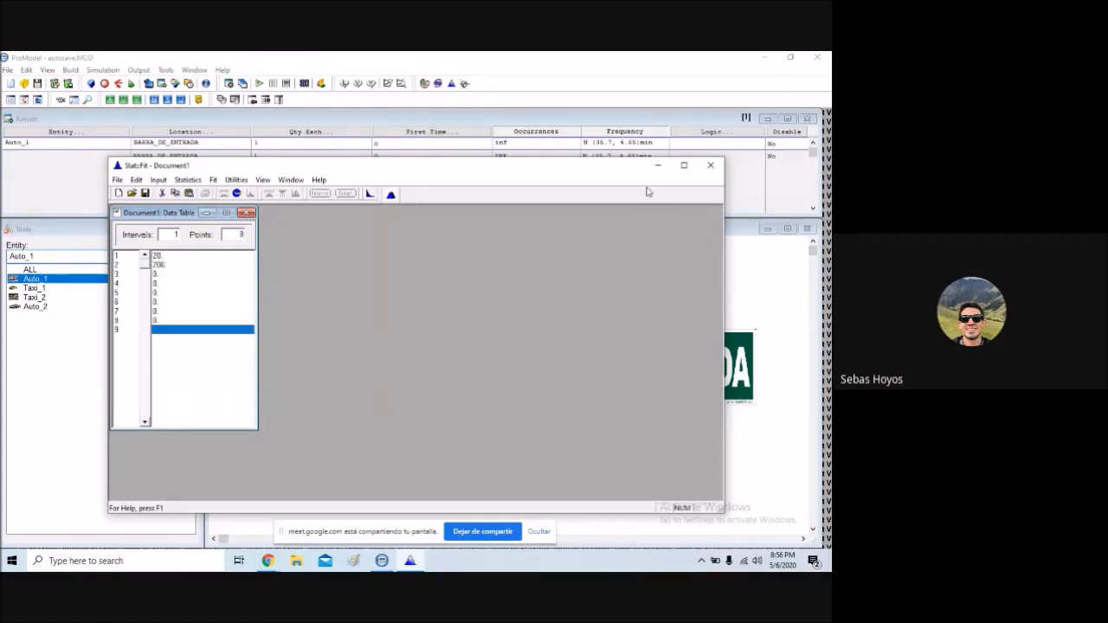
click(710, 164)
click(412, 331)
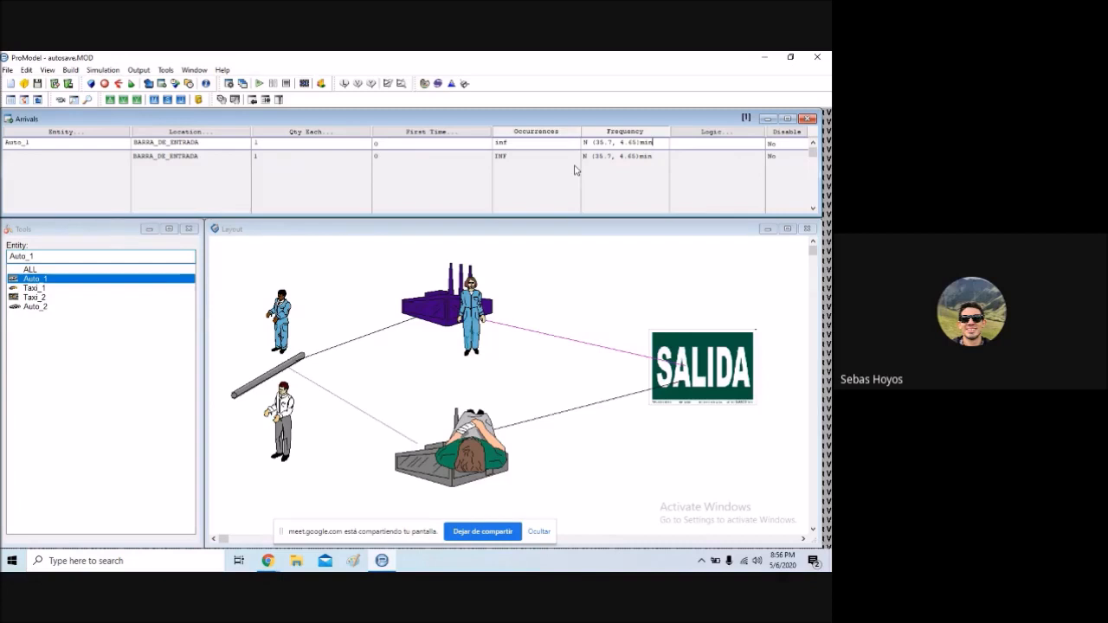
- Try entering wait 10 as the arrival logic of Auto_1, and clear the entry
double_click(733, 144)
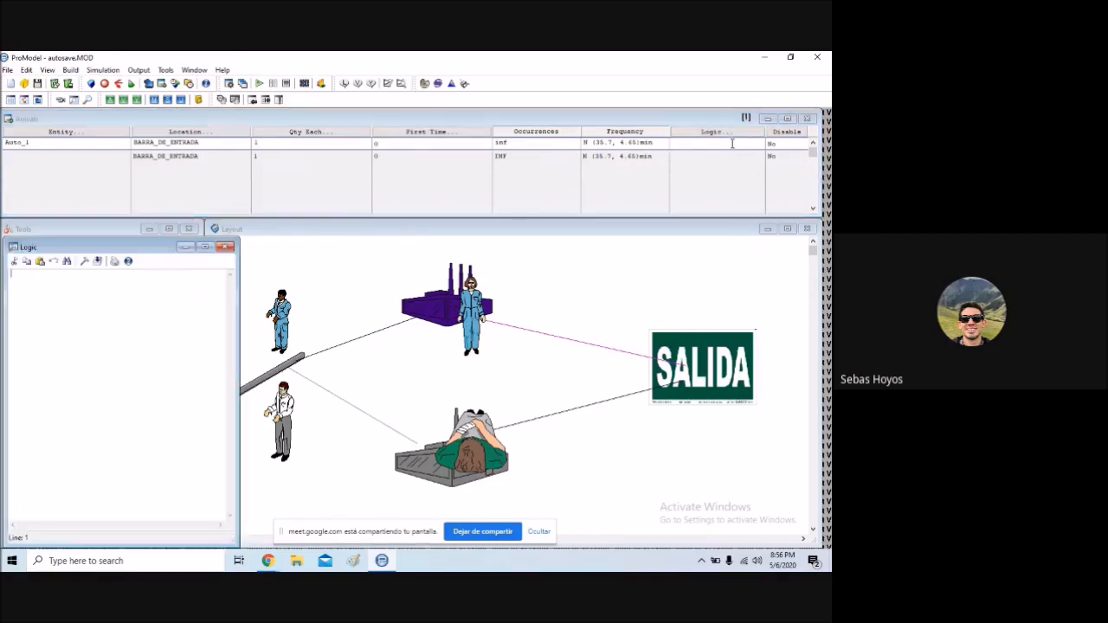
click(226, 247)
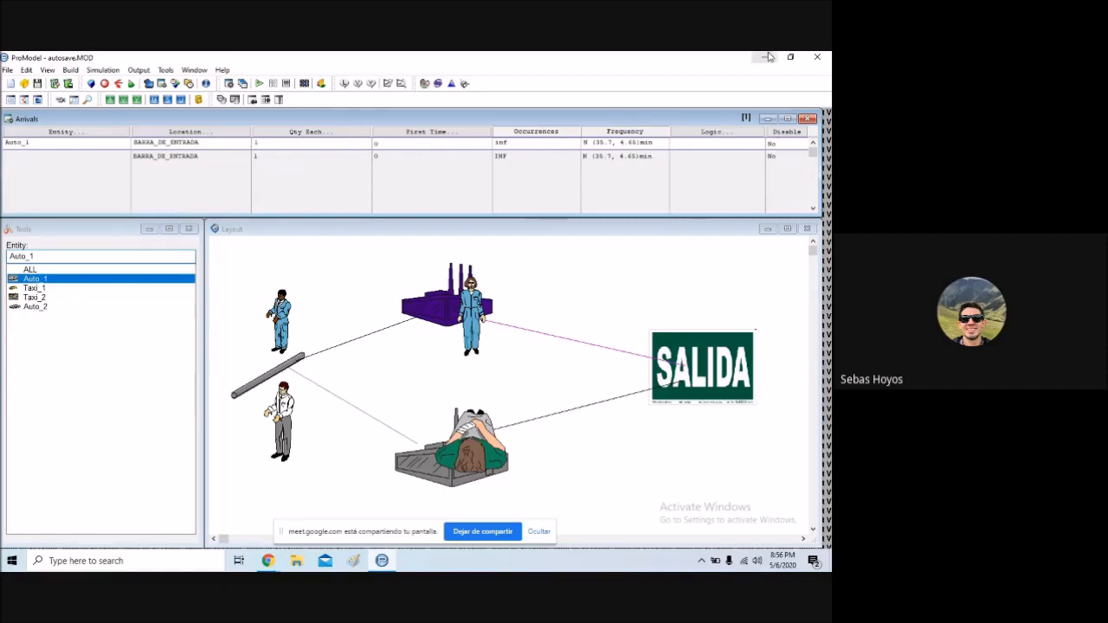
text(wai)
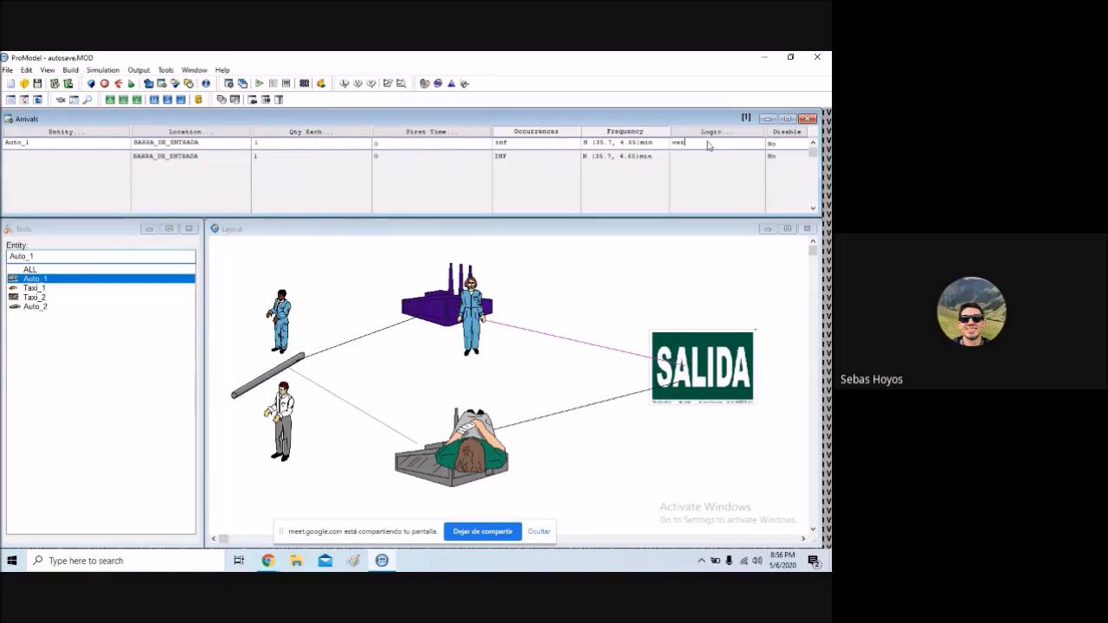
text(t 10)
key(BackSpace)
key(BackSpace)
key(BackSpace)
key(BackSpace)
click(325, 288)
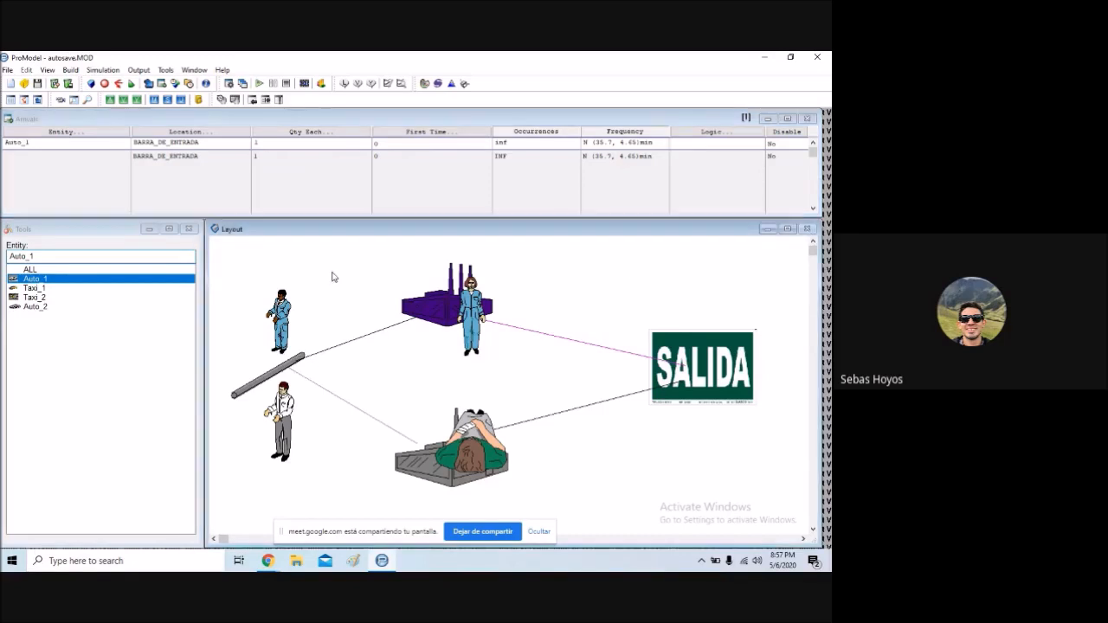
click(718, 141)
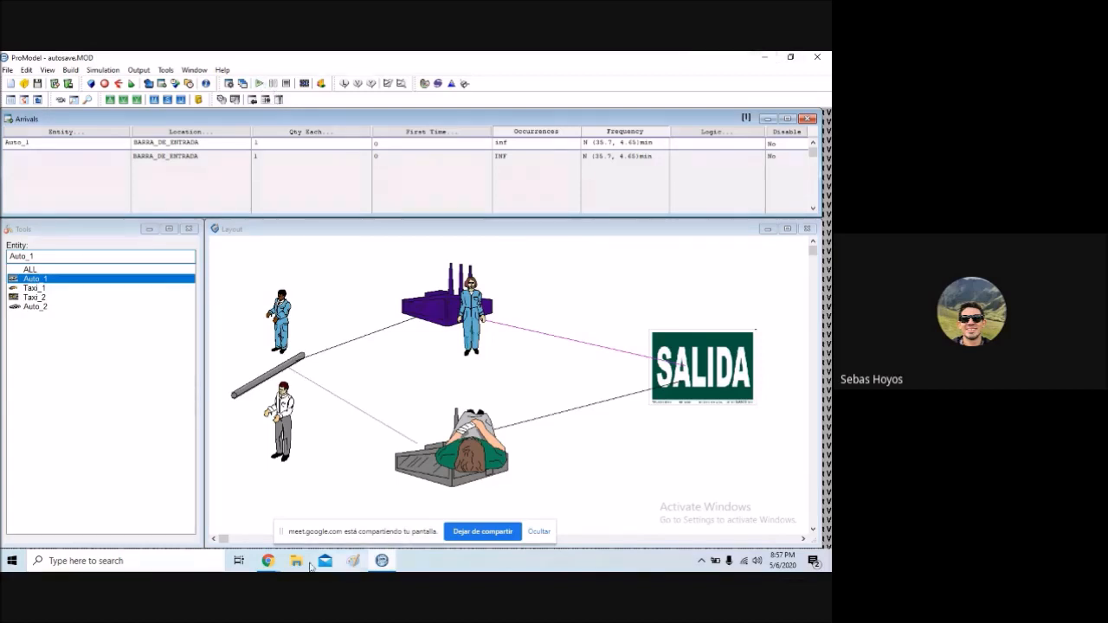
- Return to the Google Meet call in Chrome and stop presenting the screen
click(268, 561)
click(240, 523)
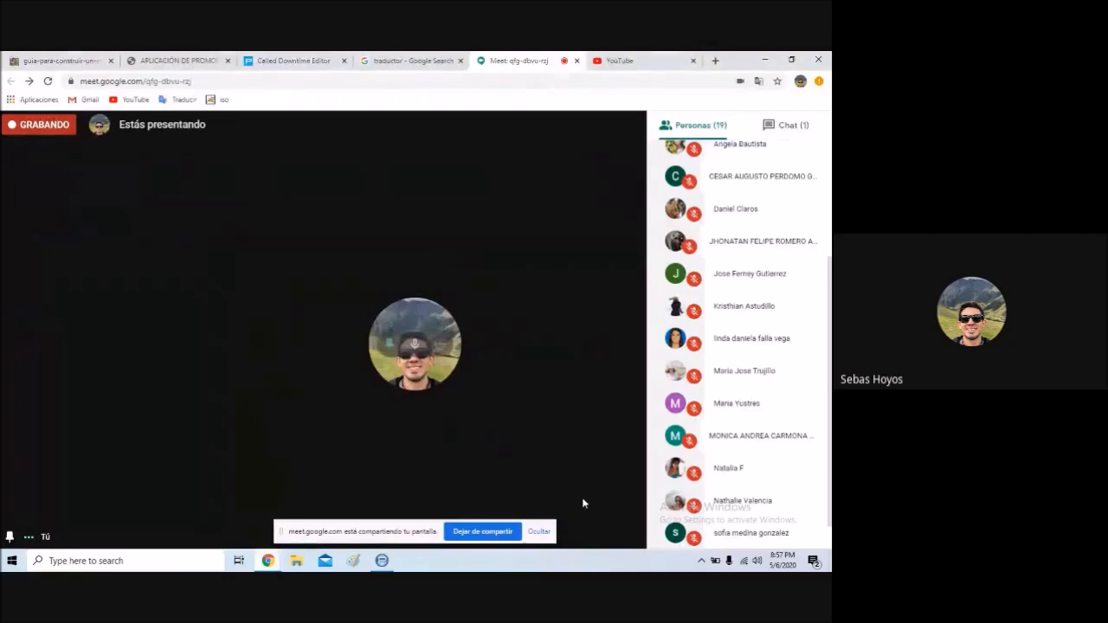
click(751, 518)
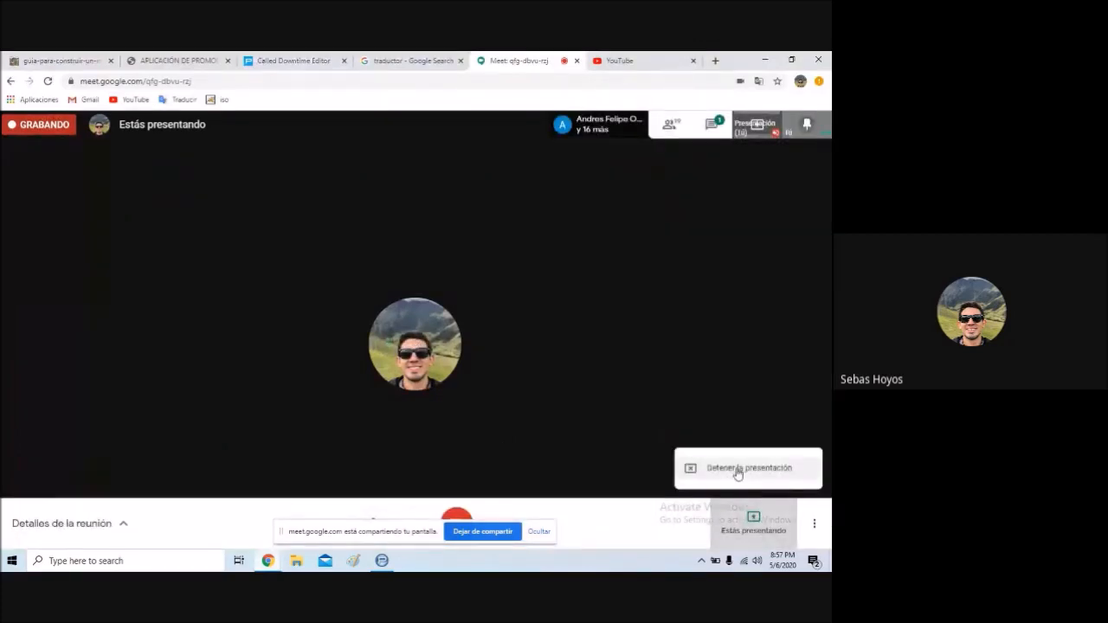